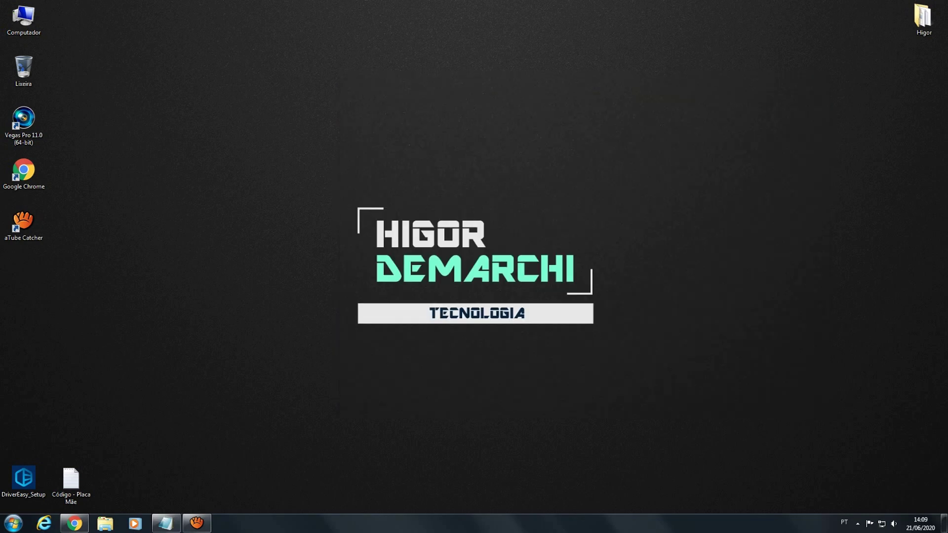
Open a Command Prompt and run the copied command wmic baseboard get product,Manufacturer,version,serialnumber.
{"action": "key", "text": "super+r"}
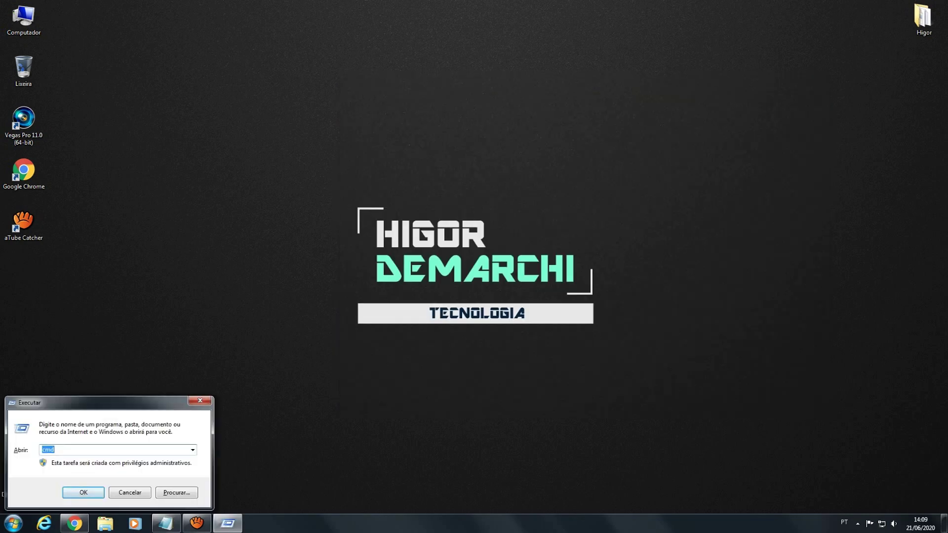
{"action": "key", "text": "Return"}
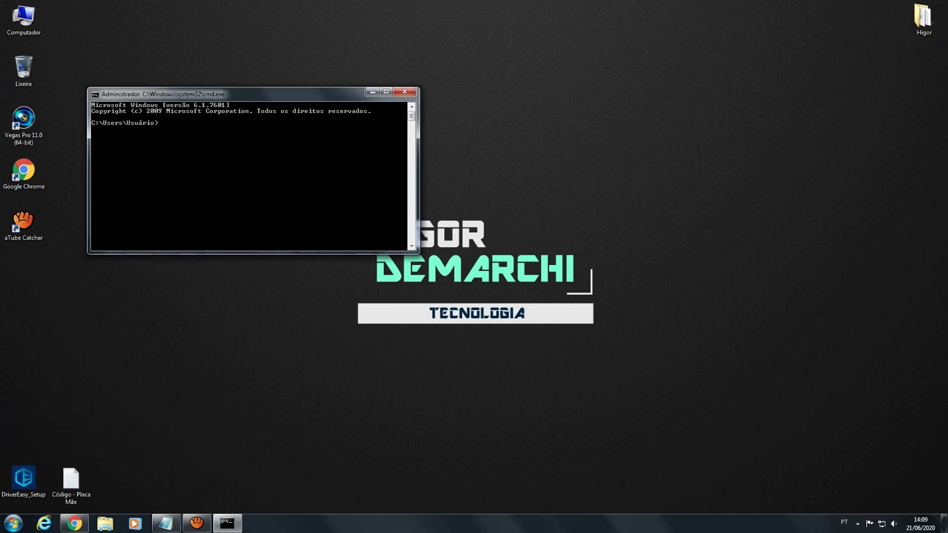
{"action": "right_click", "coordinate": [168, 123]}
{"action": "left_click", "coordinate": [182, 150]}
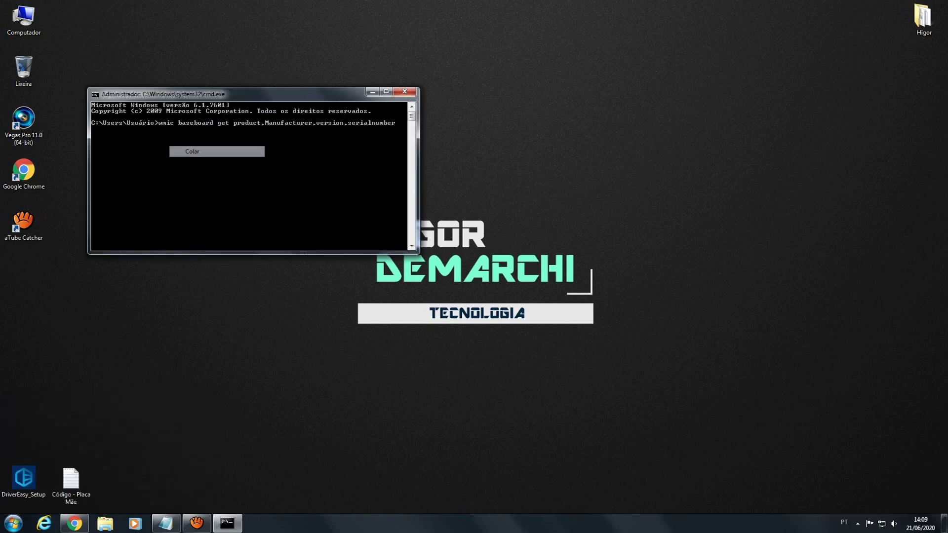
{"action": "key", "text": "Return"}
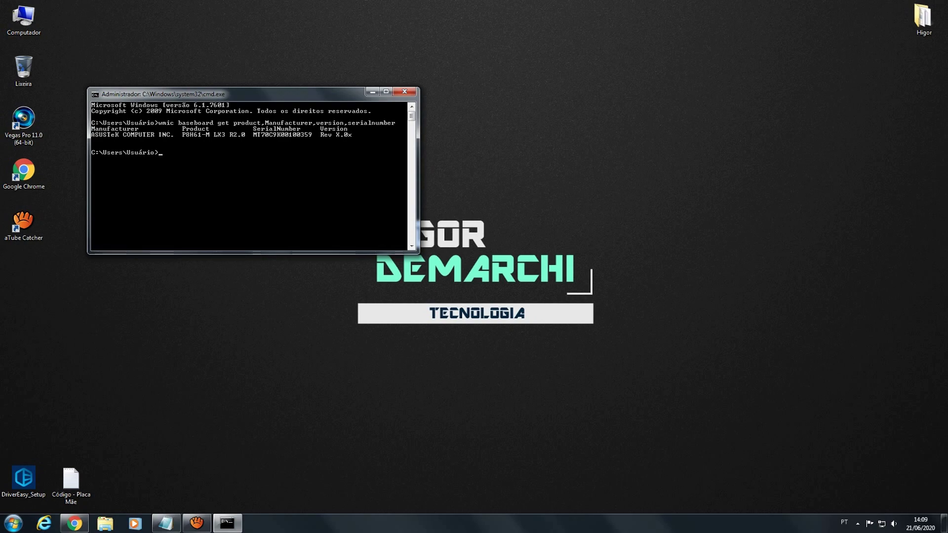
Copy the motherboard model under Product from the command output and close the Command Prompt.
{"action": "right_click", "coordinate": [190, 134]}
{"action": "left_click", "coordinate": [202, 138]}
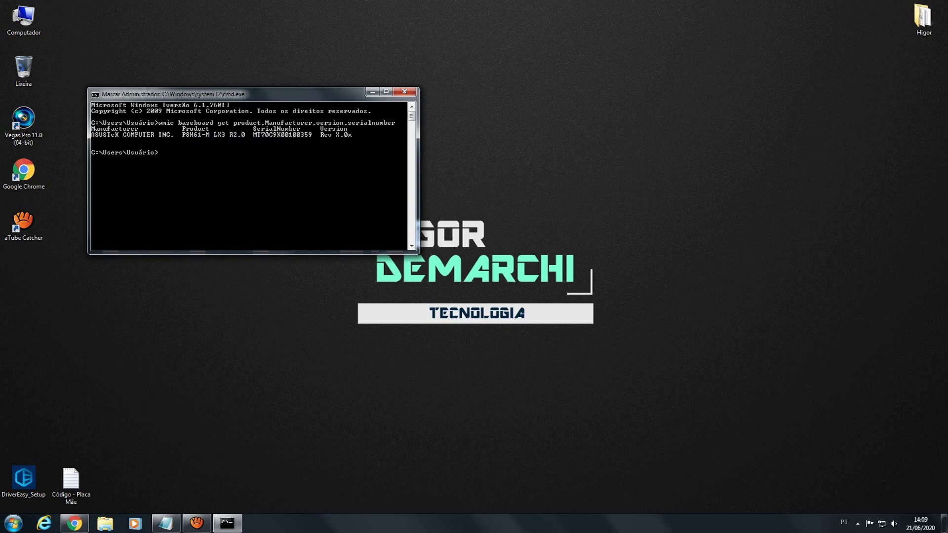
{"action": "left_click_drag", "start_coordinate": [182, 135], "coordinate": [245, 134]}
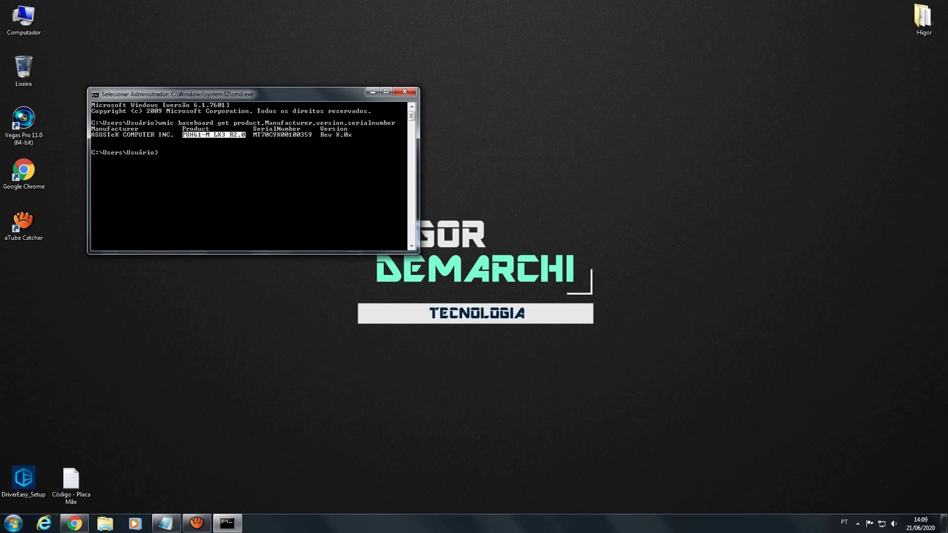
{"action": "key", "text": "Return"}
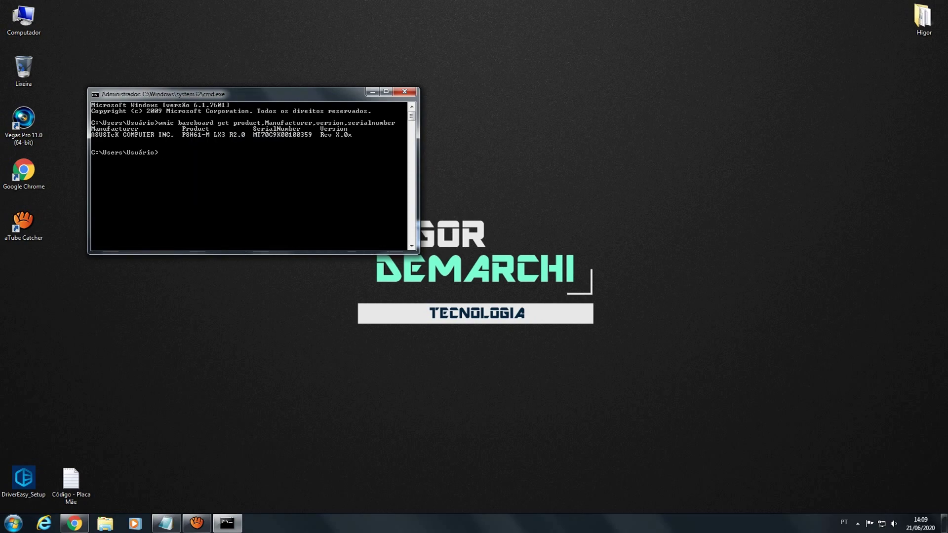
{"action": "left_click", "coordinate": [405, 91]}
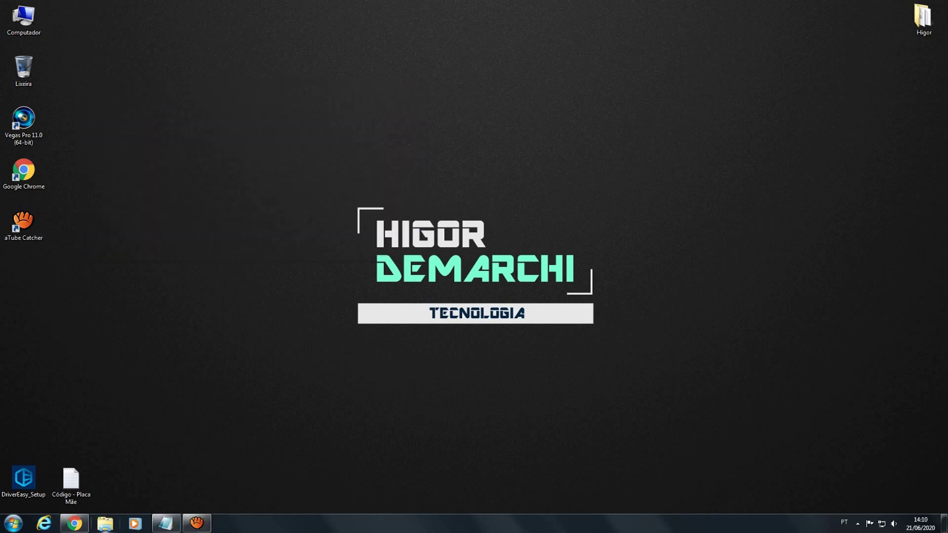
Switch to Chrome and open the first ASUS Brasil result of the asus p8h61-m lx3 r2.0 search.
{"action": "left_click", "coordinate": [74, 524]}
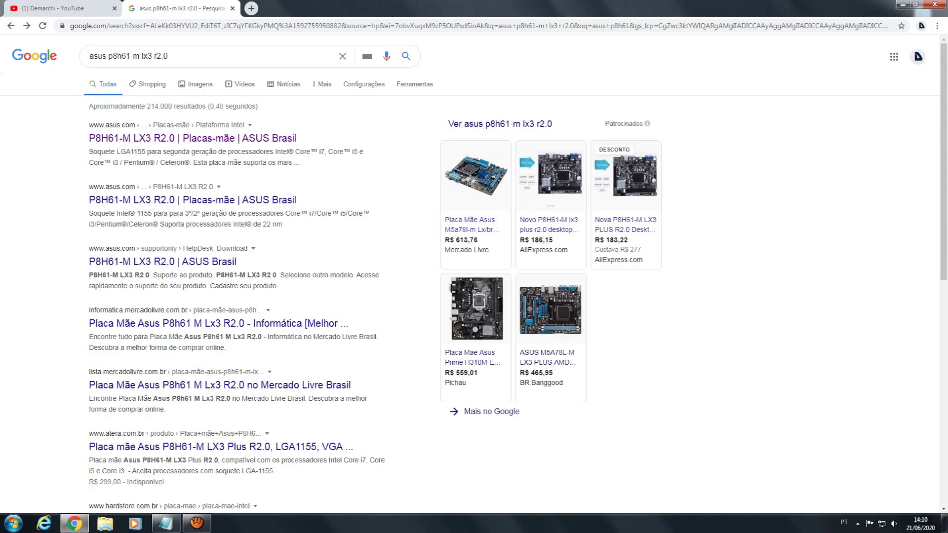
{"action": "left_click_drag", "start_coordinate": [169, 56], "coordinate": [85, 57]}
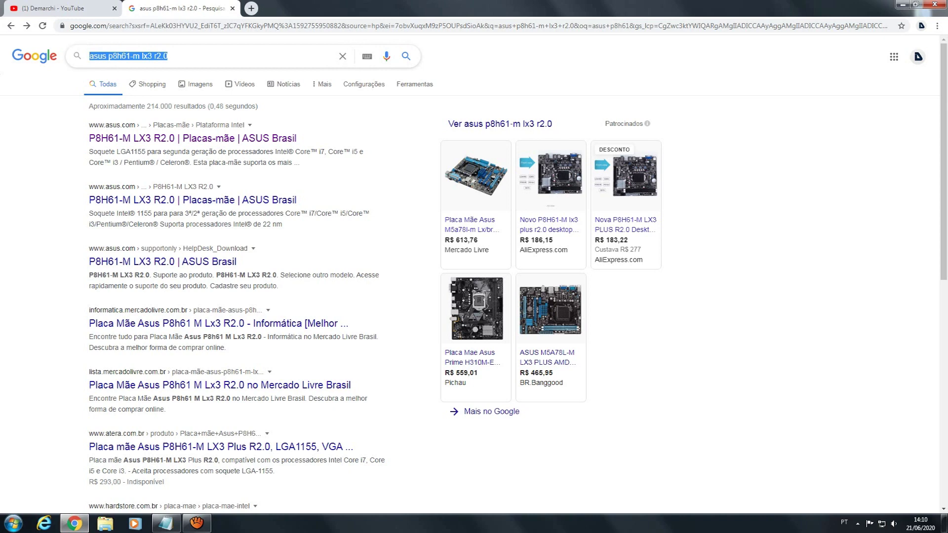
{"action": "left_click", "coordinate": [44, 148]}
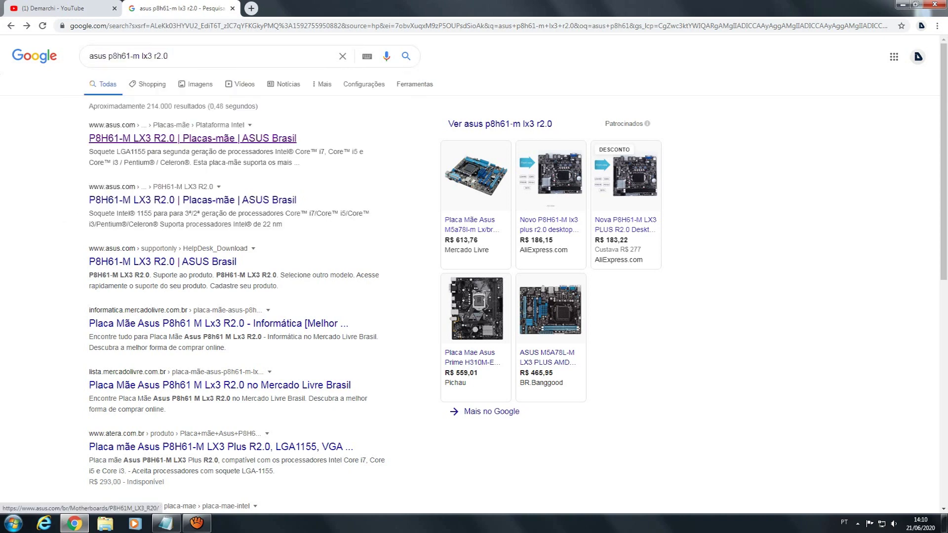
{"action": "left_click", "coordinate": [197, 139]}
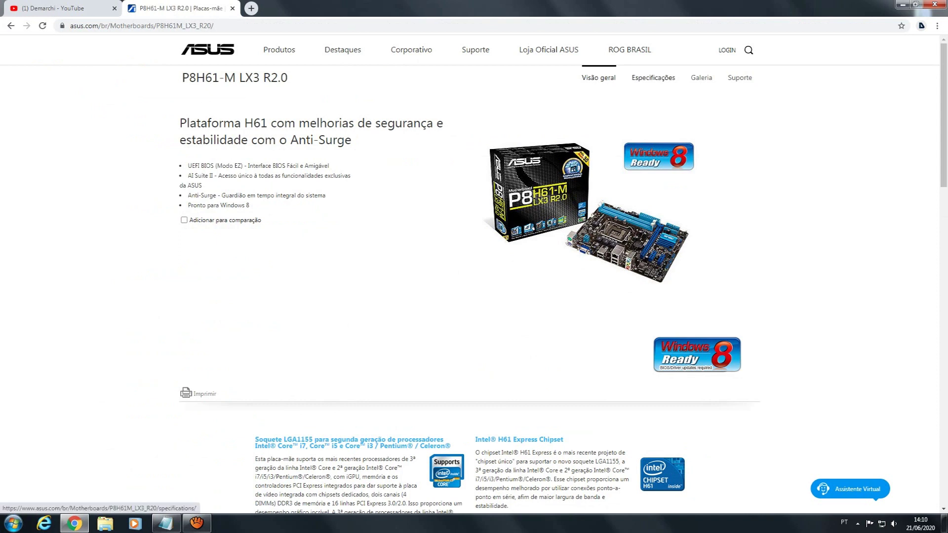
Open the motherboard's Drivers & Softwares support page, look at BIOS & FIRMWARE and return to Driver & Tools.
{"action": "left_click", "coordinate": [740, 78]}
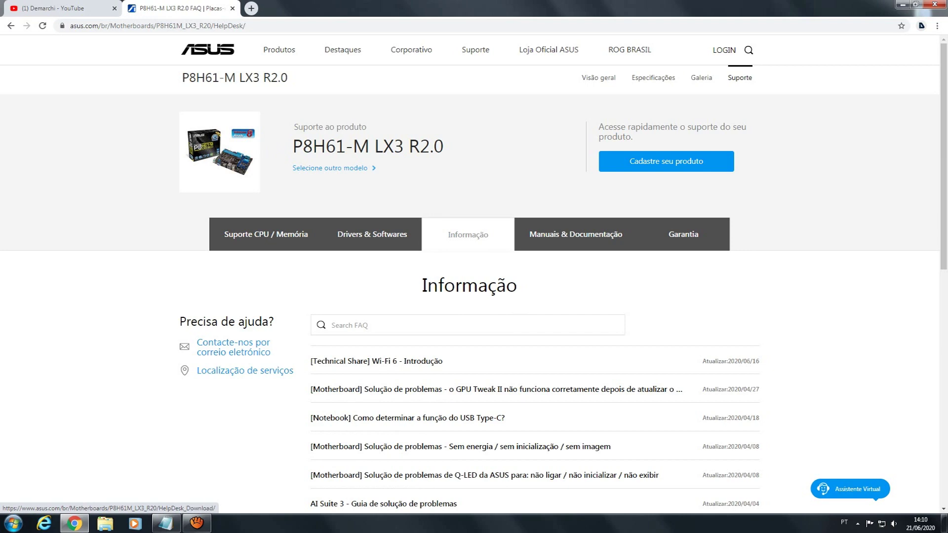
{"action": "left_click", "coordinate": [372, 234]}
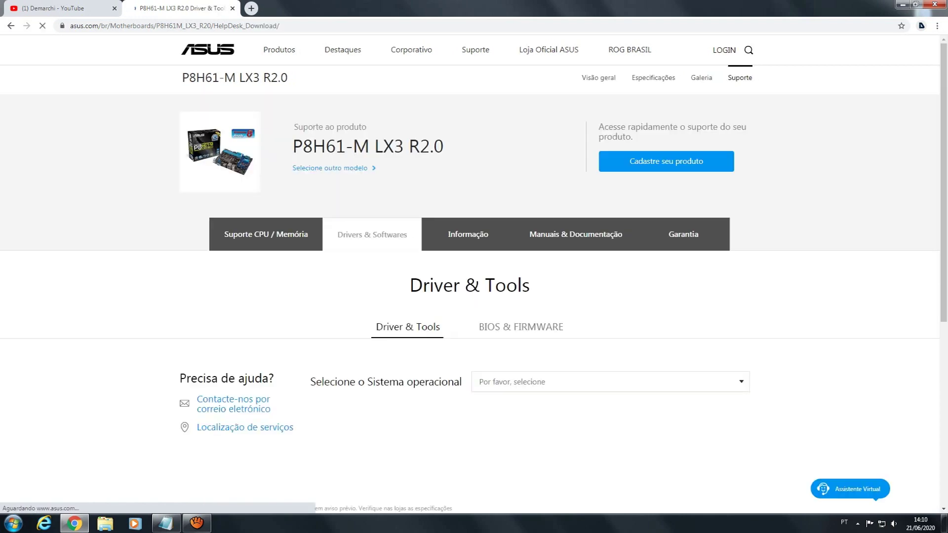
{"action": "scroll", "coordinate": [469, 274], "scroll_direction": "down", "scroll_amount": 2}
{"action": "left_click", "coordinate": [520, 227]}
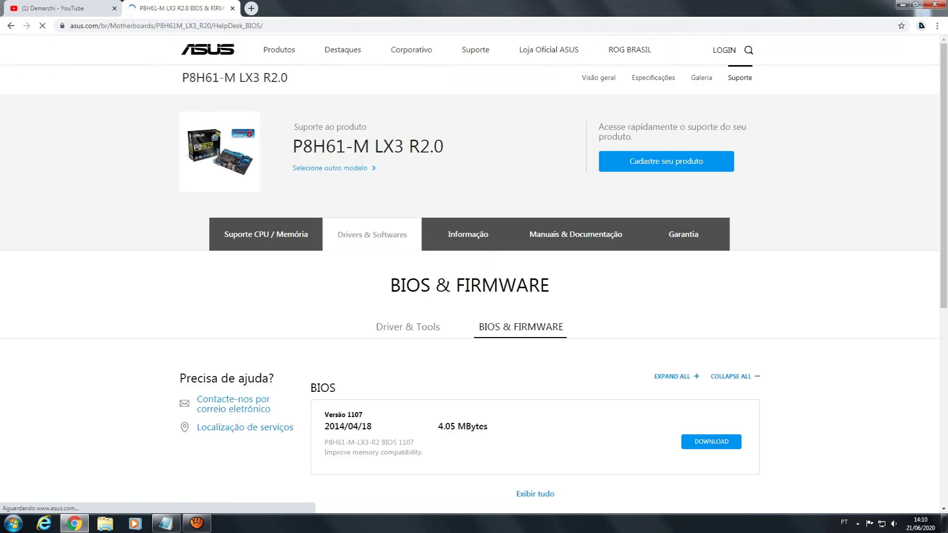
{"action": "left_click", "coordinate": [408, 327]}
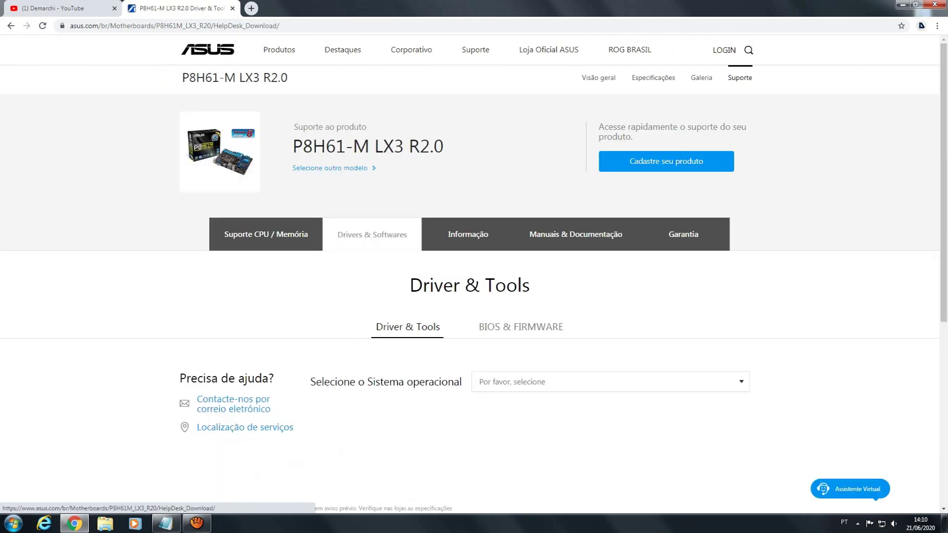
Choose Windows 7 64-bit as the operating system for the driver list.
{"action": "scroll", "coordinate": [469, 274], "scroll_direction": "down", "scroll_amount": 1}
{"action": "scroll", "coordinate": [470, 274], "scroll_direction": "down", "scroll_amount": 1}
{"action": "left_click", "coordinate": [610, 283]}
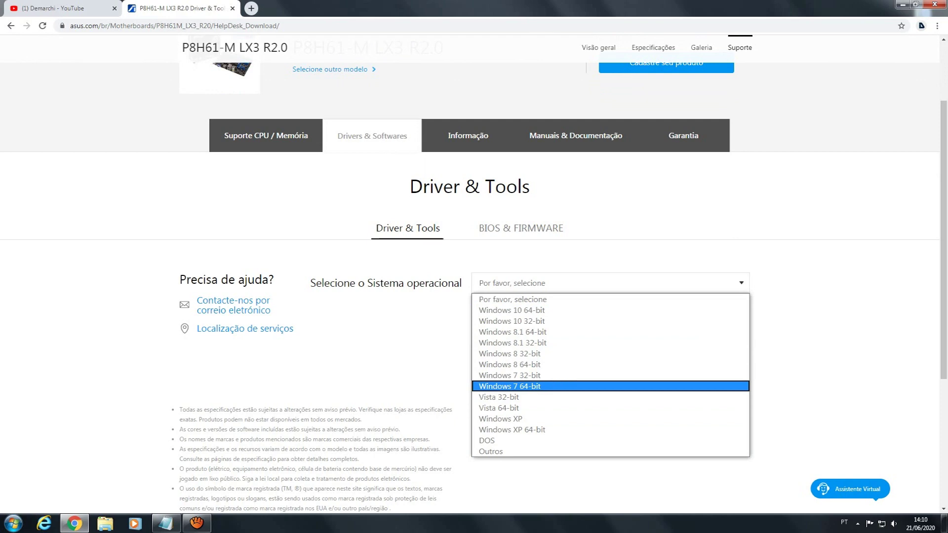
{"action": "left_click", "coordinate": [544, 386]}
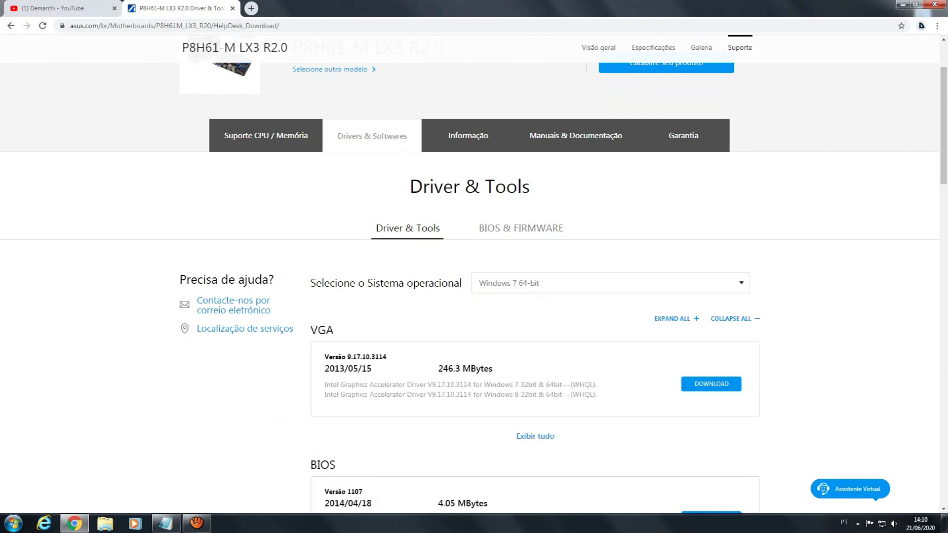
Look through the driver categories and download the SATA driver, version 3.0.30.1526.
{"action": "scroll", "coordinate": [535, 286], "scroll_direction": "down", "scroll_amount": 8}
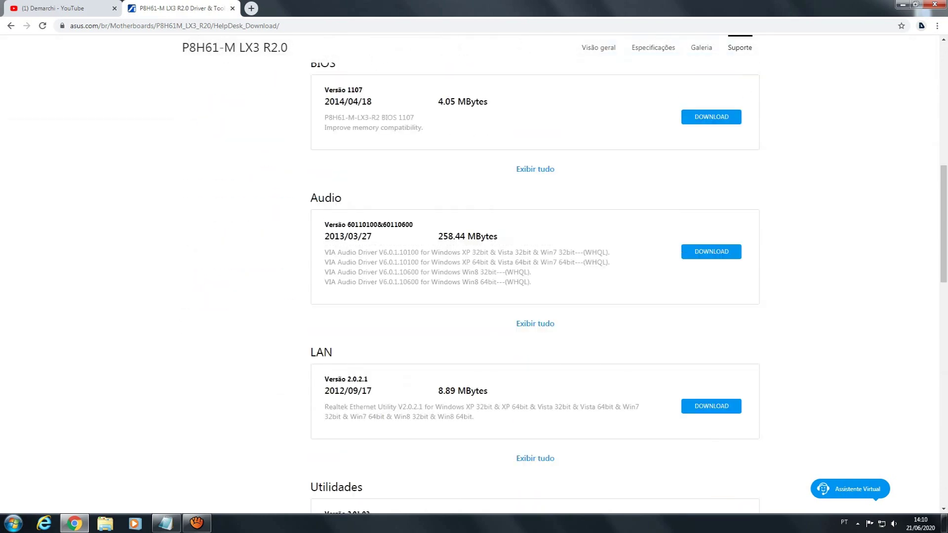
{"action": "scroll", "coordinate": [536, 286], "scroll_direction": "up", "scroll_amount": 3}
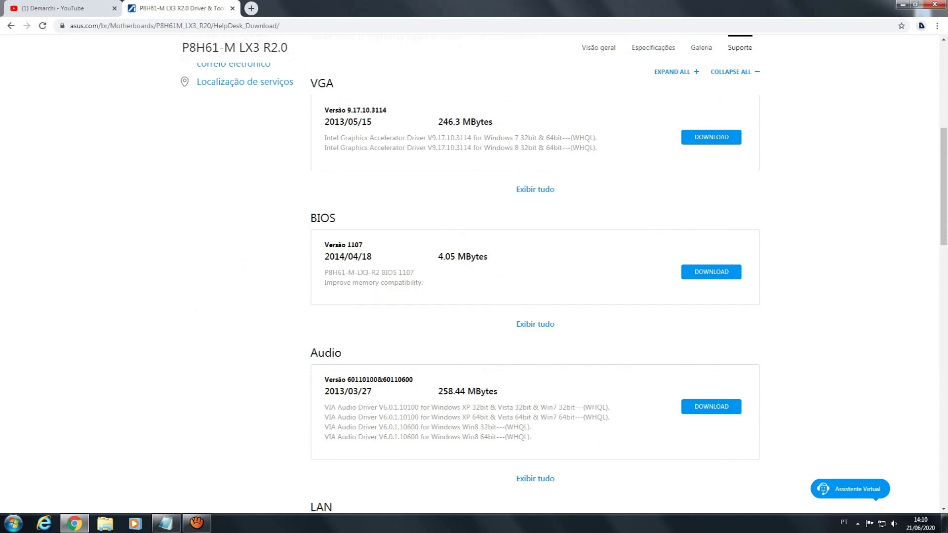
{"action": "scroll", "coordinate": [535, 286], "scroll_direction": "up", "scroll_amount": 2}
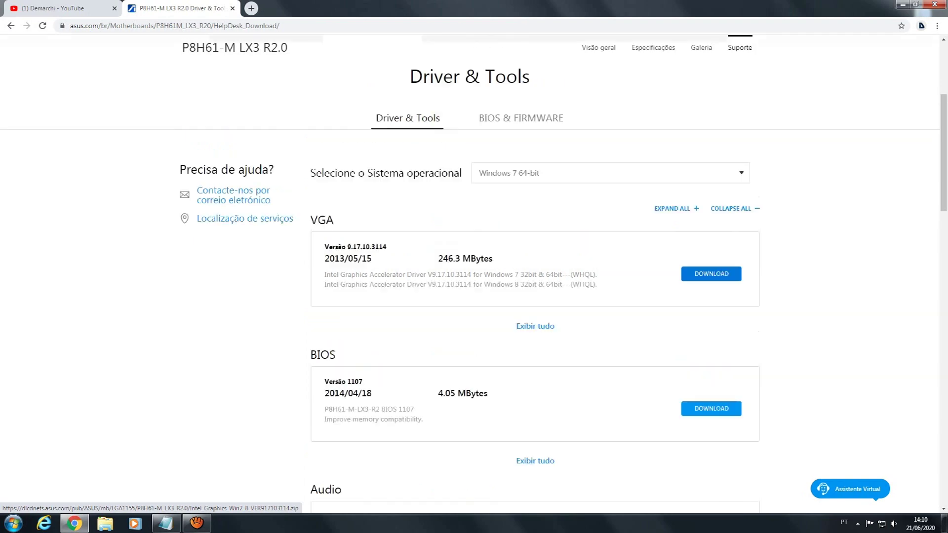
{"action": "scroll", "coordinate": [536, 287], "scroll_direction": "down", "scroll_amount": 5}
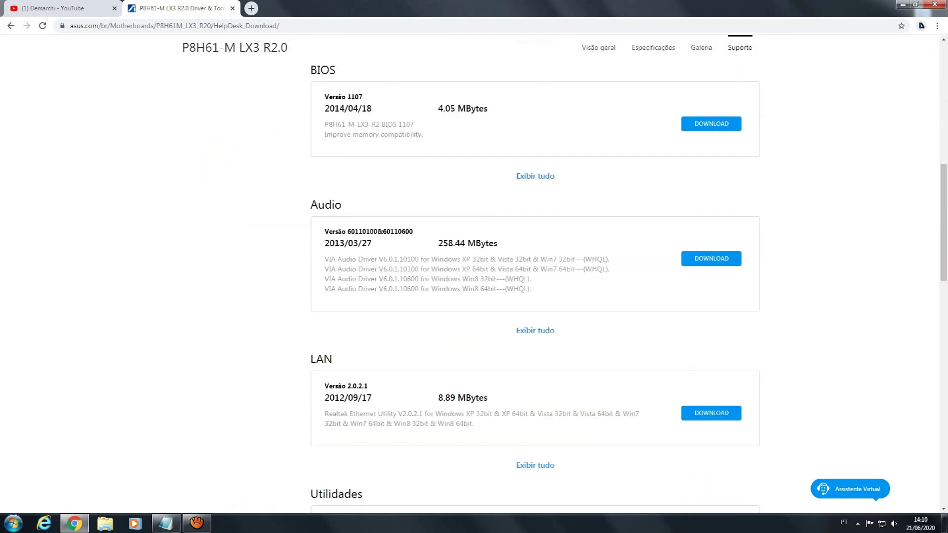
{"action": "scroll", "coordinate": [536, 286], "scroll_direction": "down", "scroll_amount": 8}
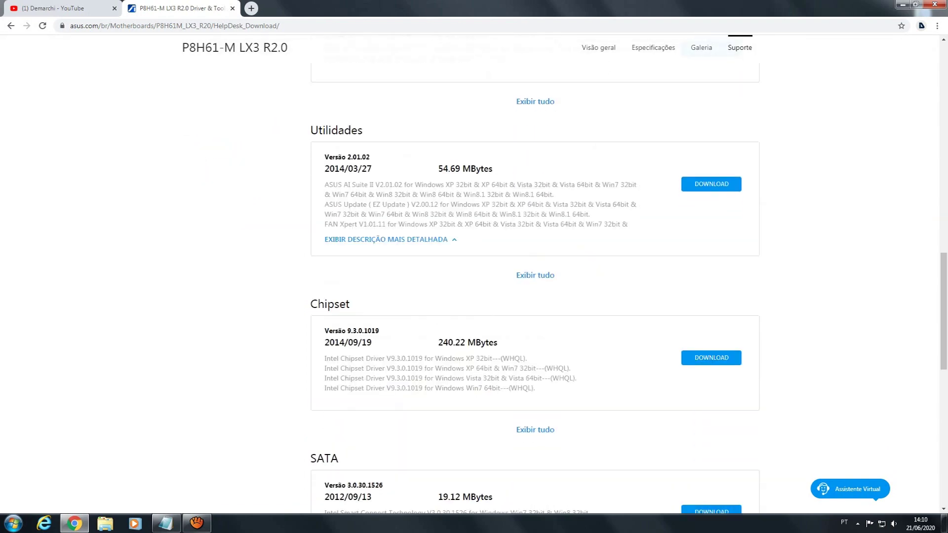
{"action": "scroll", "coordinate": [536, 286], "scroll_direction": "down", "scroll_amount": 4}
{"action": "left_click", "coordinate": [711, 284]}
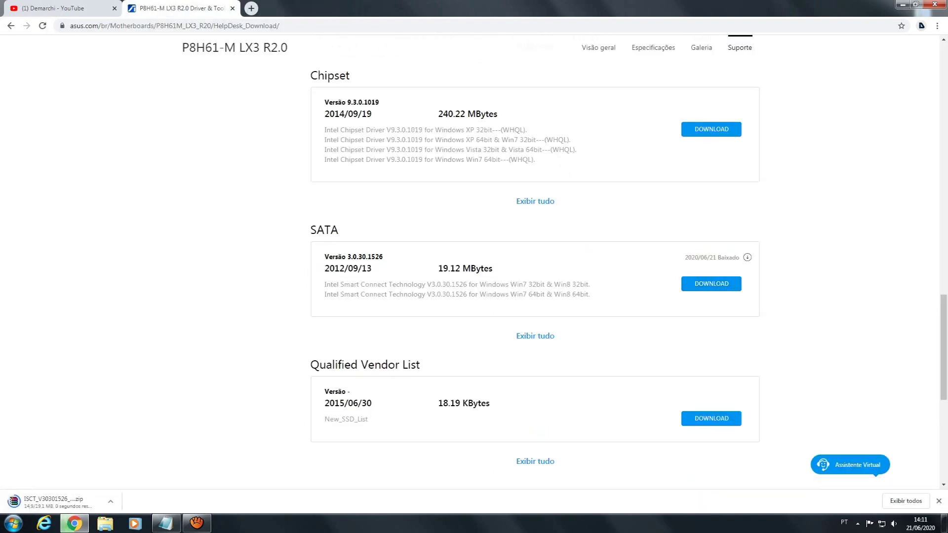
Change the operating system of the driver list to Windows 10 64-bit.
{"action": "scroll", "coordinate": [535, 261], "scroll_direction": "up", "scroll_amount": 5}
{"action": "scroll", "coordinate": [474, 276], "scroll_direction": "up", "scroll_amount": 15}
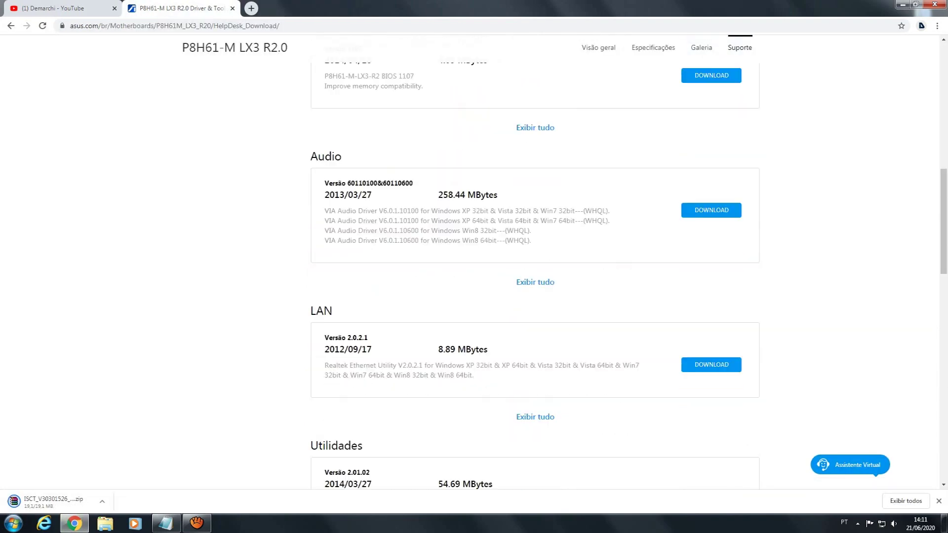
{"action": "scroll", "coordinate": [475, 277], "scroll_direction": "down", "scroll_amount": 2}
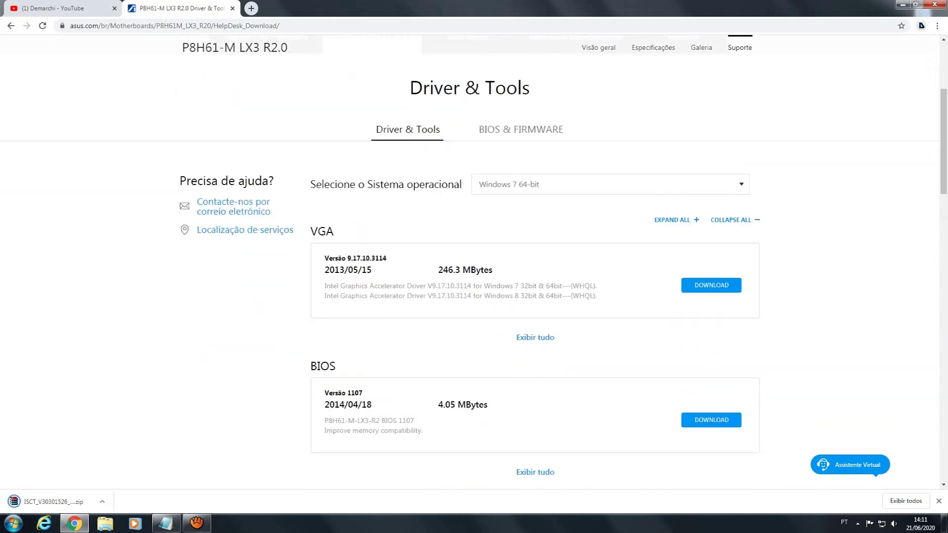
{"action": "scroll", "coordinate": [474, 276], "scroll_direction": "up", "scroll_amount": 3}
{"action": "left_click", "coordinate": [610, 332]}
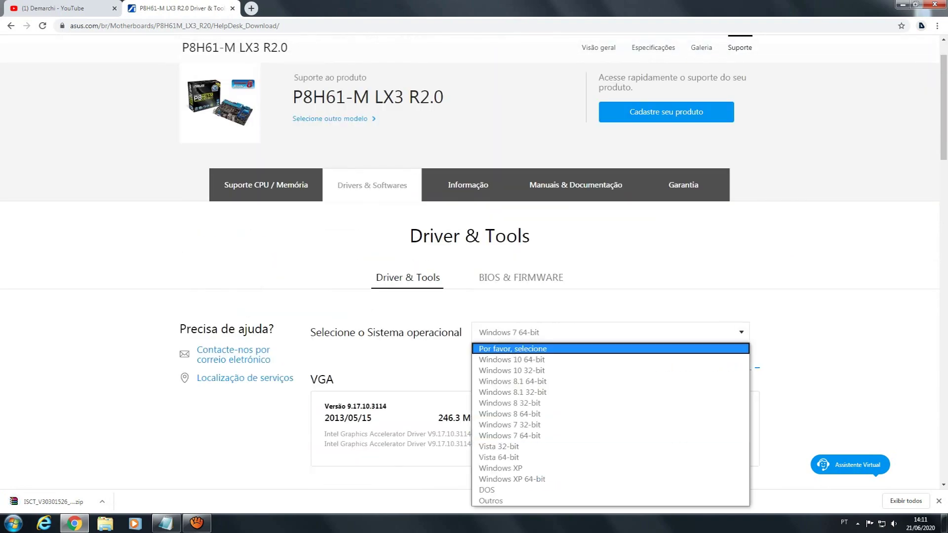
{"action": "key", "text": "Up"}
{"action": "key", "text": "Up"}
{"action": "key", "text": "Up"}
{"action": "key", "text": "Up"}
{"action": "key", "text": "Up"}
{"action": "key", "text": "Up"}
{"action": "key", "text": "Up"}
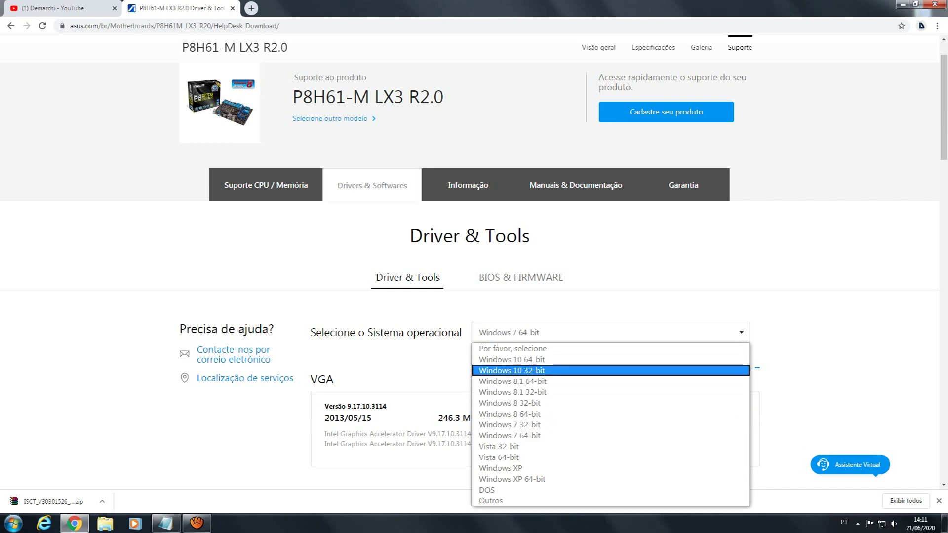
{"action": "key", "text": "Return"}
Examine which VGA, BIOS, LAN and chipset downloads are offered for Windows 10 64-bit.
{"action": "scroll", "coordinate": [474, 277], "scroll_direction": "down", "scroll_amount": 7}
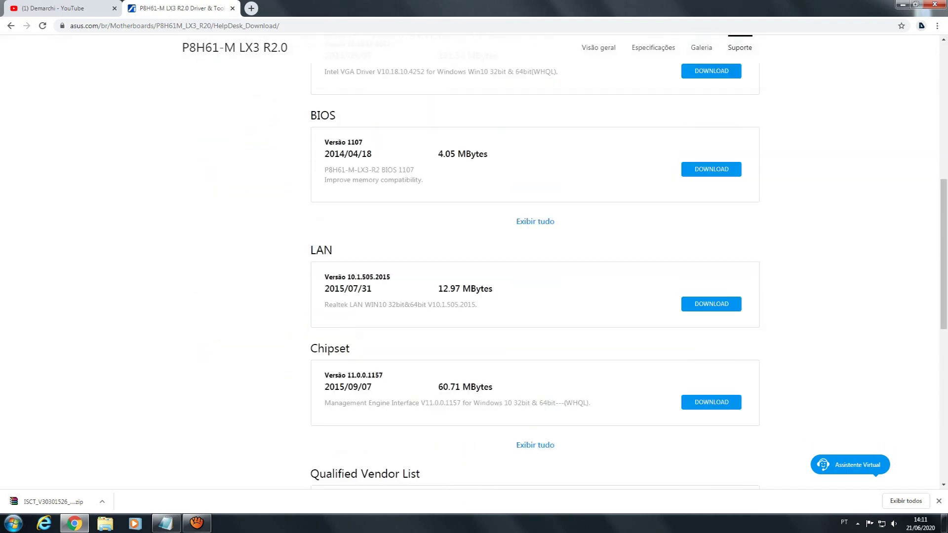
{"action": "scroll", "coordinate": [474, 277], "scroll_direction": "up", "scroll_amount": 5}
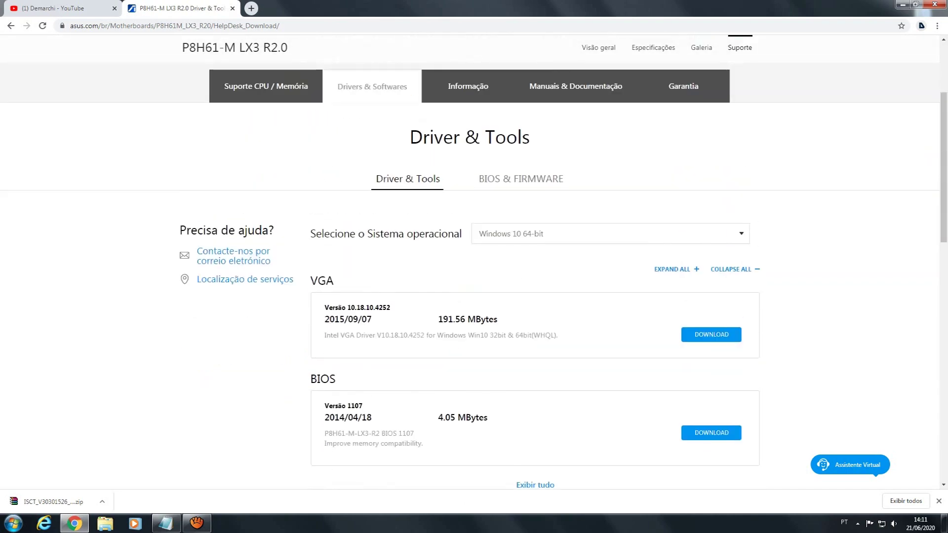
{"action": "scroll", "coordinate": [474, 276], "scroll_direction": "down", "scroll_amount": 5}
{"action": "scroll", "coordinate": [475, 277], "scroll_direction": "up", "scroll_amount": 2}
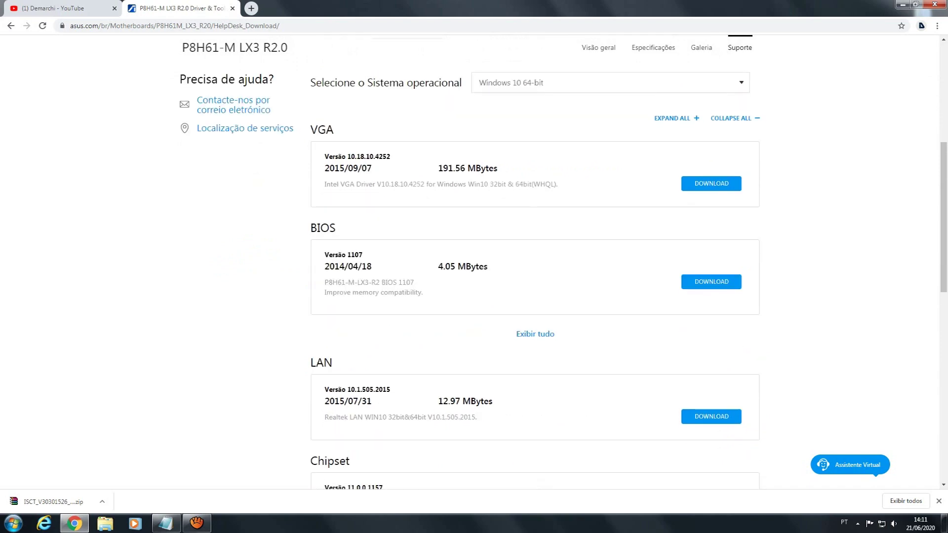
{"action": "scroll", "coordinate": [474, 277], "scroll_direction": "down", "scroll_amount": 7}
{"action": "scroll", "coordinate": [474, 276], "scroll_direction": "up", "scroll_amount": 4}
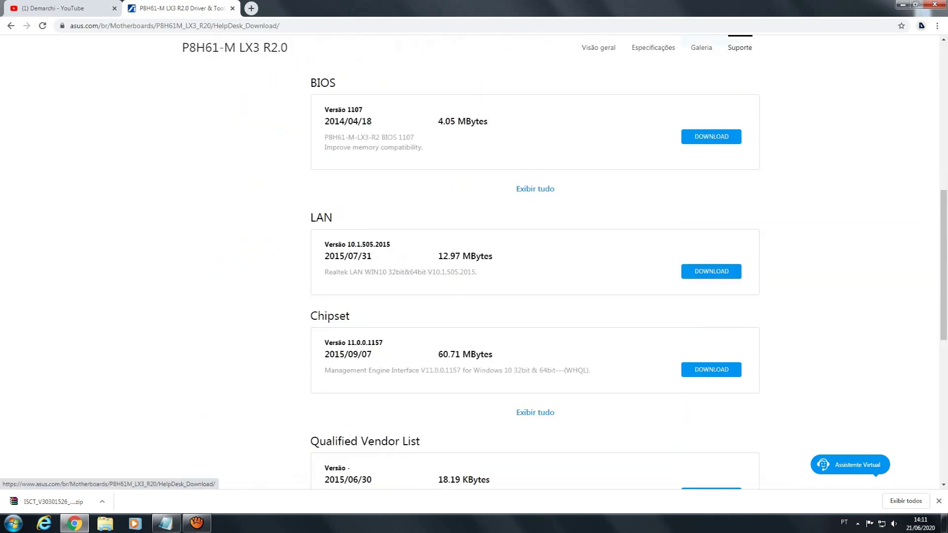
{"action": "scroll", "coordinate": [474, 276], "scroll_direction": "up", "scroll_amount": 5}
{"action": "scroll", "coordinate": [474, 276], "scroll_direction": "down", "scroll_amount": 8}
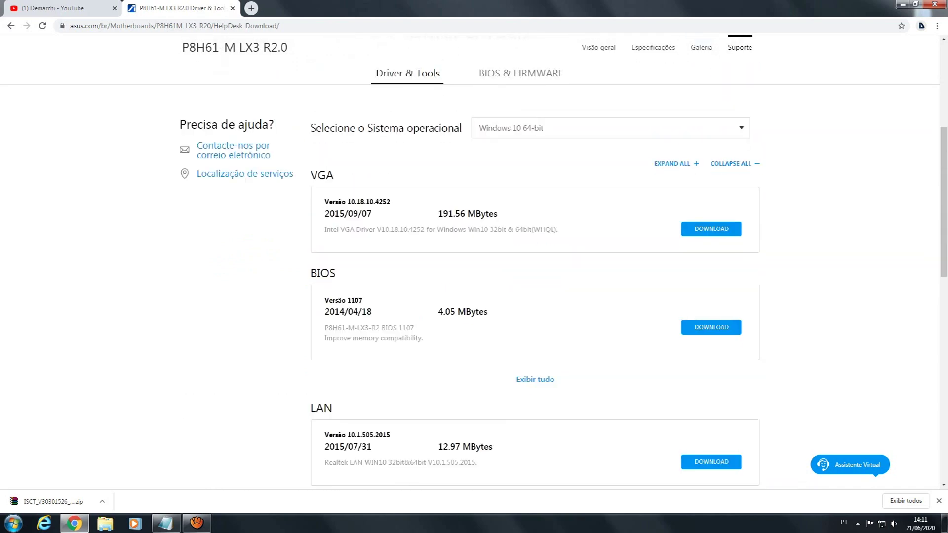
{"action": "scroll", "coordinate": [474, 277], "scroll_direction": "up", "scroll_amount": 7}
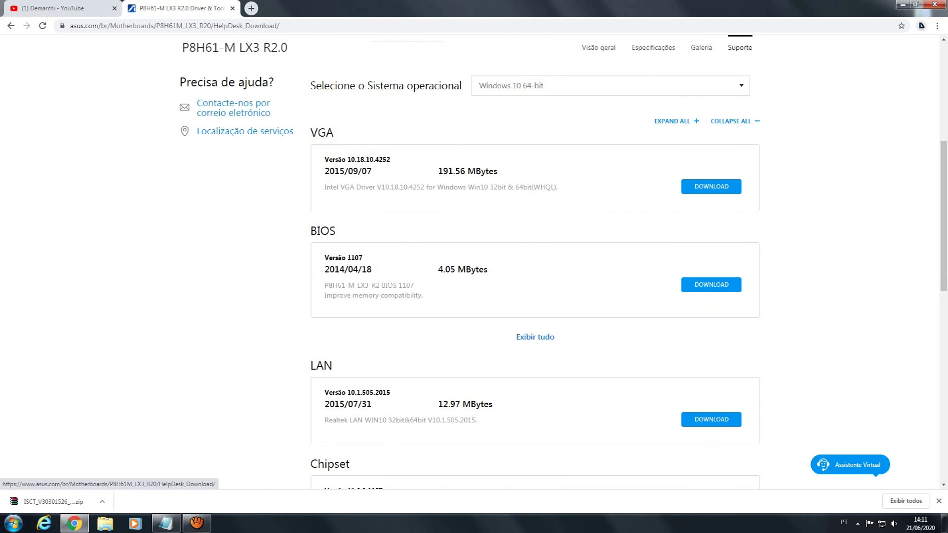
Open the downloaded ISCT_V30301526_Win7_8 archive in WinRAR to view its contents, and close it again.
{"action": "left_click", "coordinate": [50, 501]}
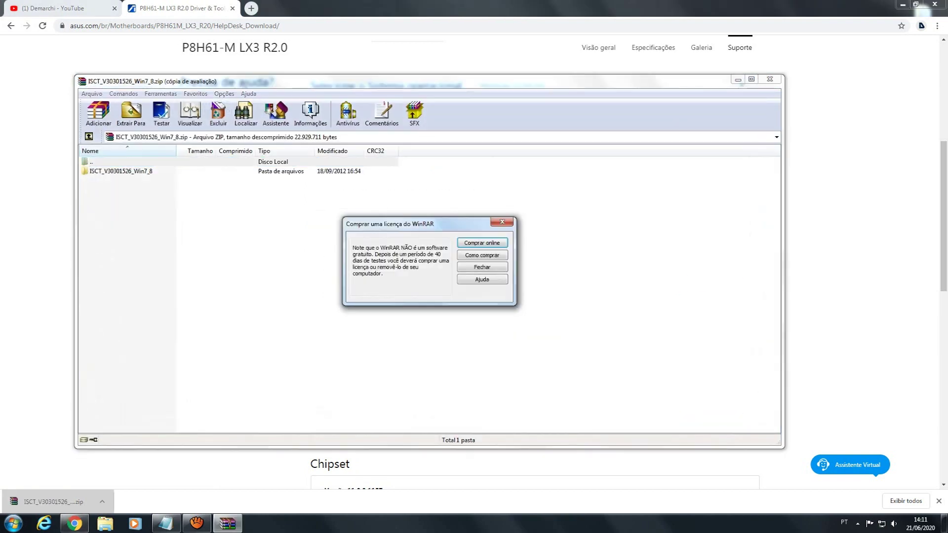
{"action": "left_click", "coordinate": [502, 220]}
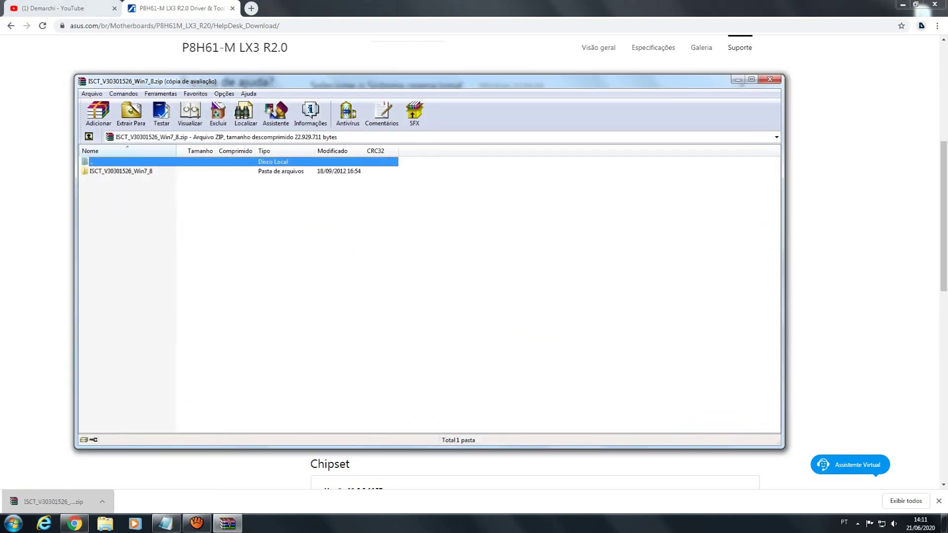
{"action": "left_click", "coordinate": [770, 80]}
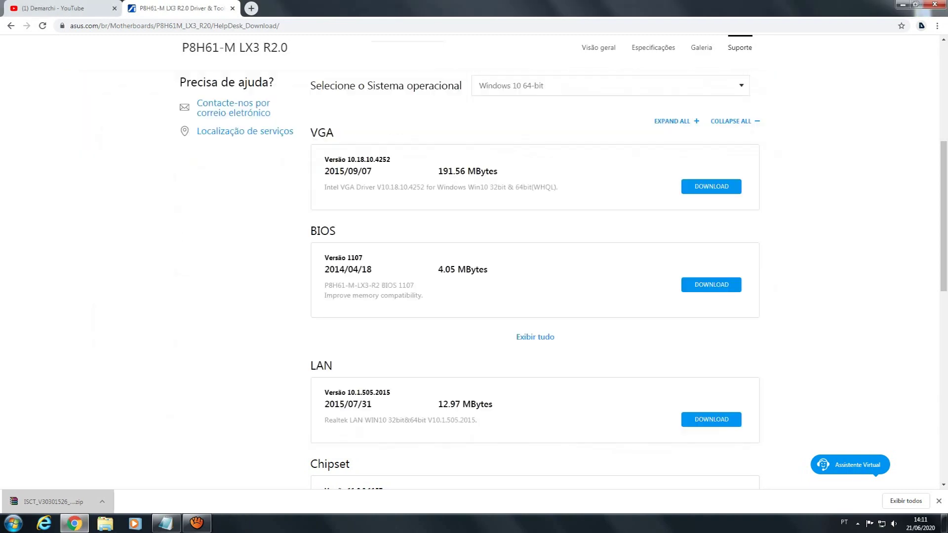
Locate the ISCT_V30301526_Win7_8 archive in the Downloads folder and paste it onto the desktop.
{"action": "right_click", "coordinate": [34, 506]}
{"action": "left_click", "coordinate": [71, 482]}
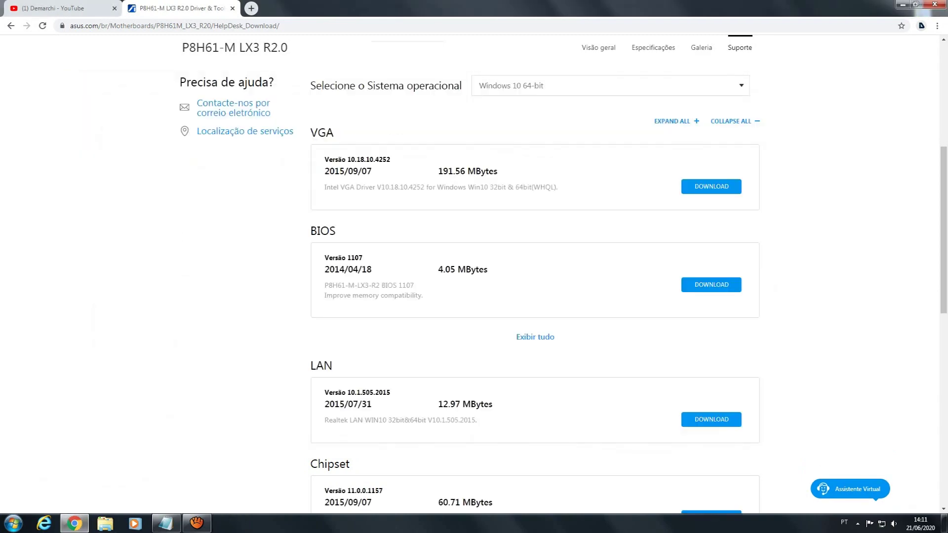
{"action": "left_click", "coordinate": [902, 4]}
{"action": "double_click", "coordinate": [21, 14]}
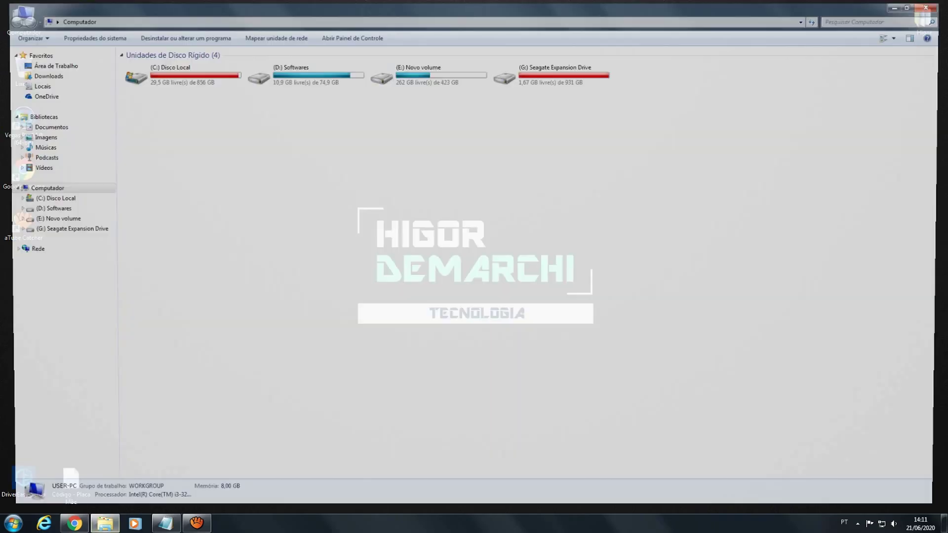
{"action": "left_click", "coordinate": [40, 74]}
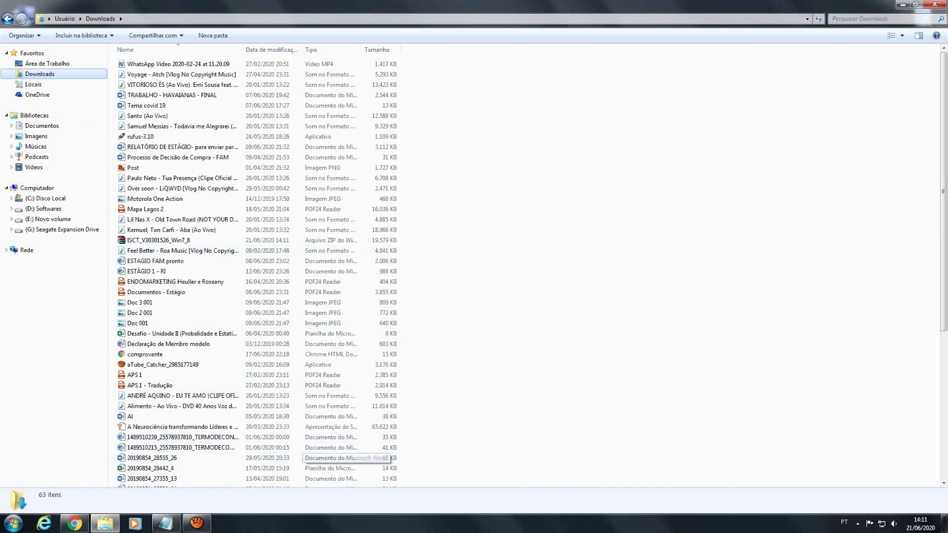
{"action": "scroll", "coordinate": [247, 451], "scroll_direction": "down", "scroll_amount": 7}
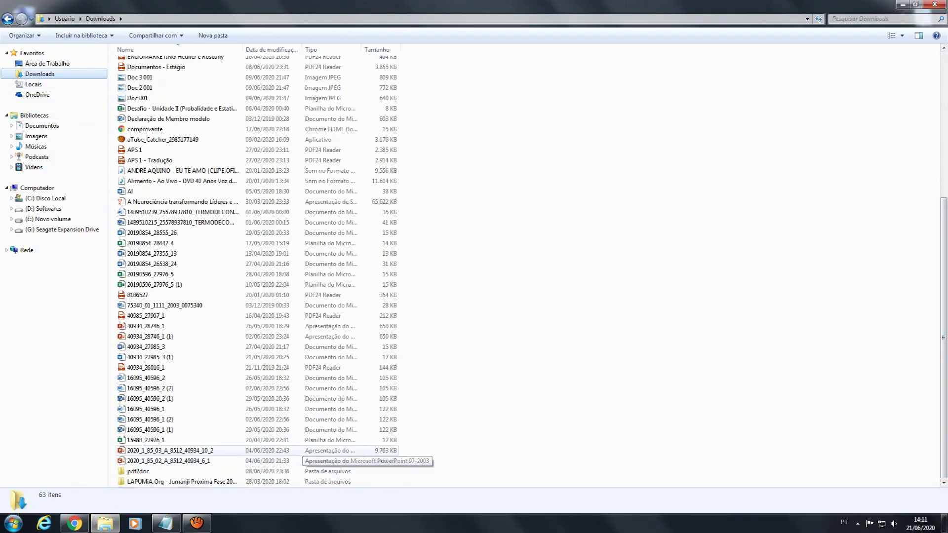
{"action": "scroll", "coordinate": [197, 295], "scroll_direction": "up", "scroll_amount": 7}
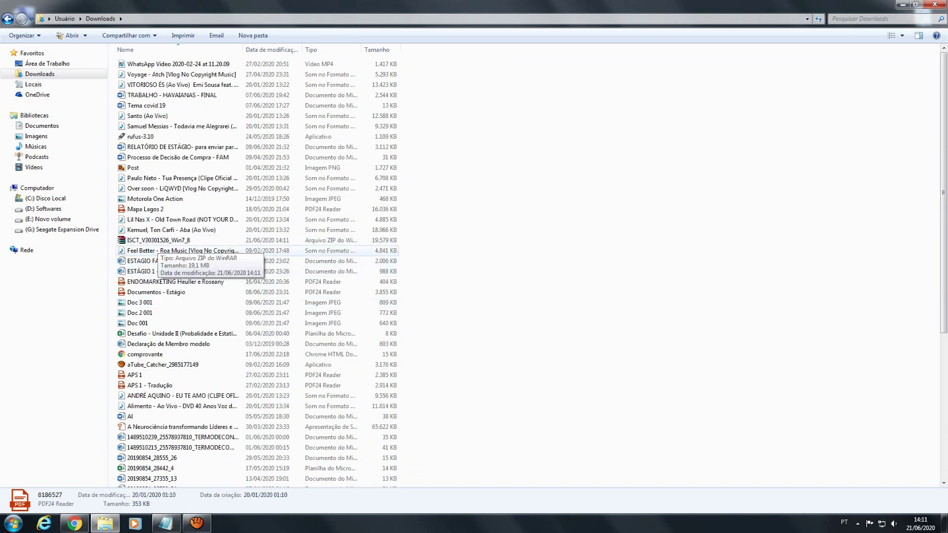
{"action": "left_click", "coordinate": [198, 240]}
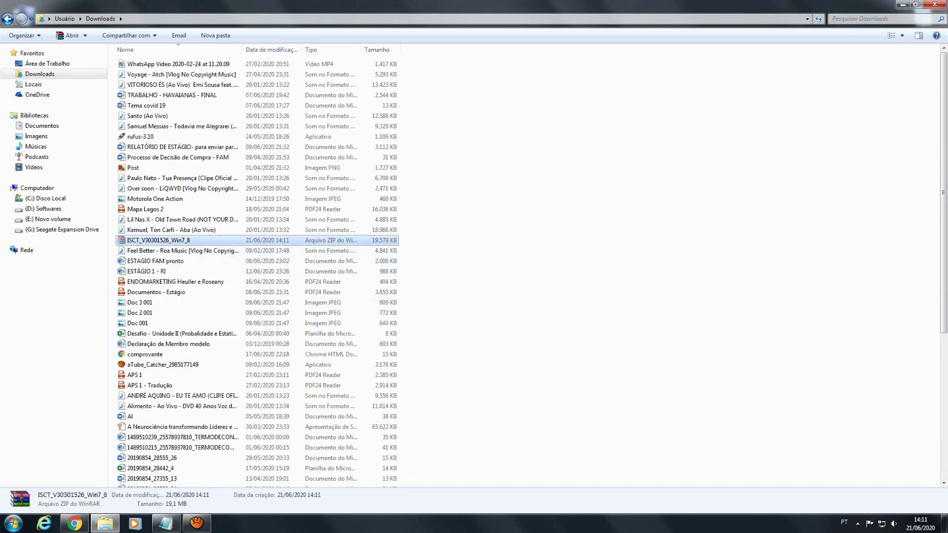
{"action": "key", "text": "super+d"}
{"action": "right_click", "coordinate": [278, 183]}
{"action": "left_click", "coordinate": [292, 221]}
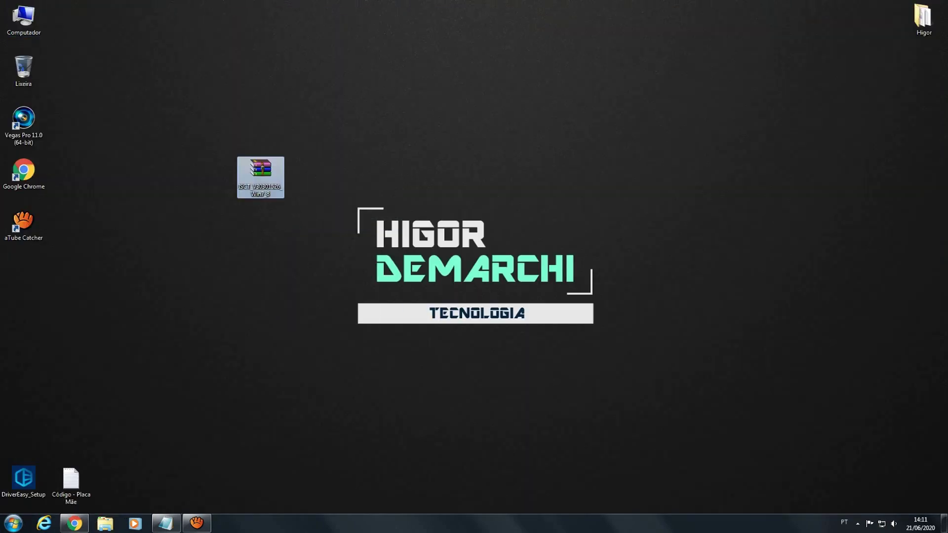
Extract the desktop archive into its own folder named ISCT_V30301526_Win7_8 and place that folder below the archive.
{"action": "right_click", "coordinate": [269, 188]}
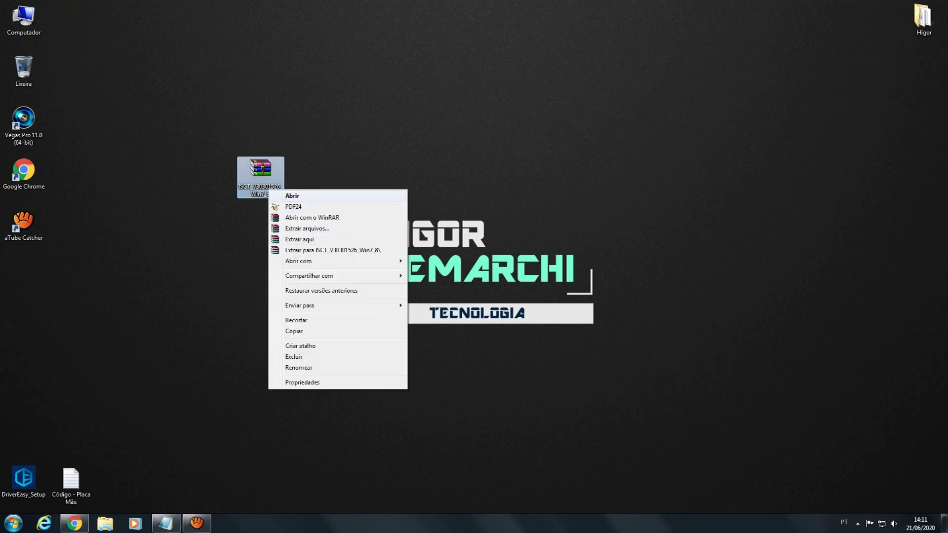
{"action": "left_click", "coordinate": [321, 250]}
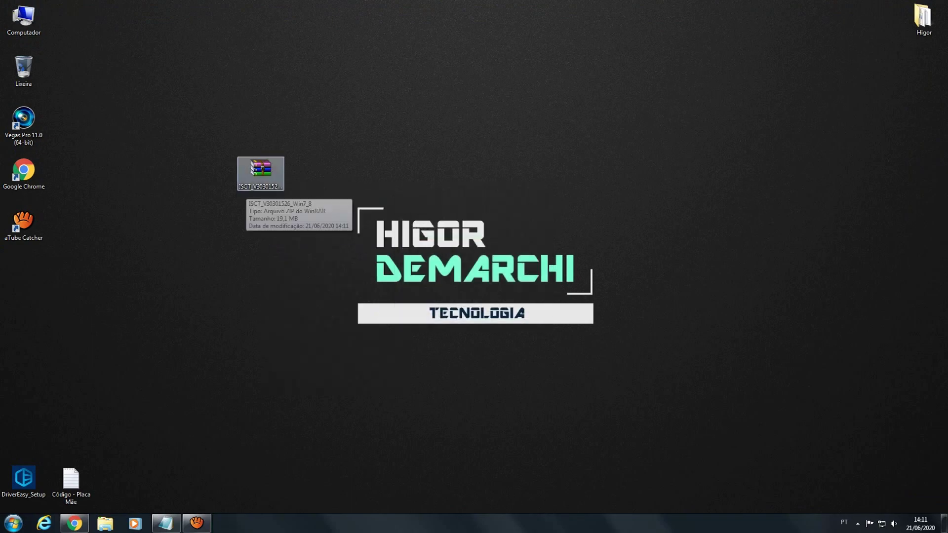
{"action": "left_click_drag", "start_coordinate": [22, 274], "coordinate": [255, 233]}
Open the extracted driver folder and its inner ISCT_V30301526_Win7_8 folder, and select the Setup application.
{"action": "double_click", "coordinate": [254, 232]}
{"action": "double_click", "coordinate": [158, 64]}
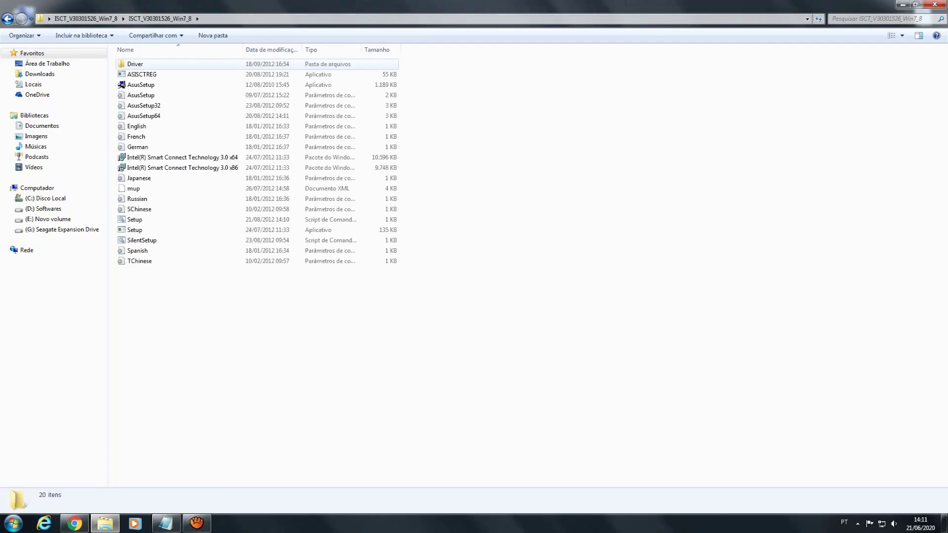
{"action": "left_click", "coordinate": [134, 230]}
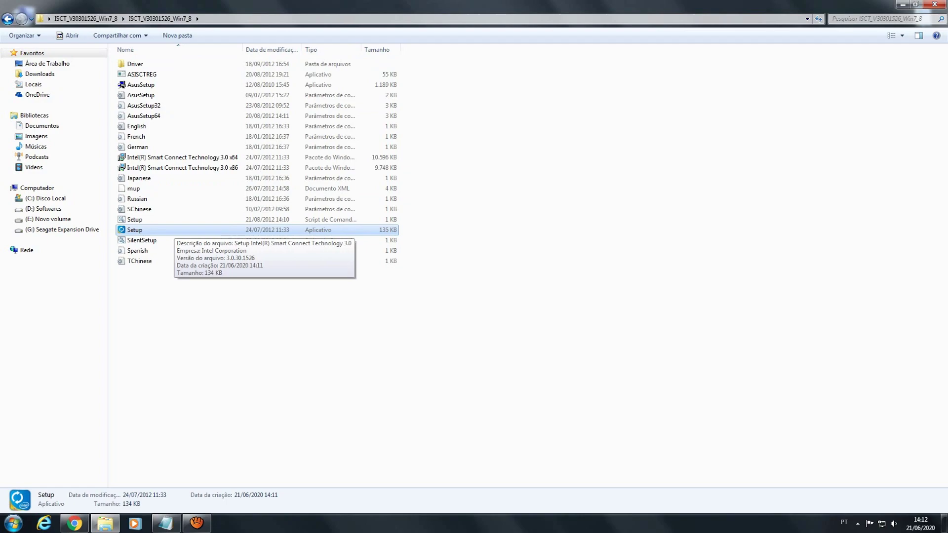
Close the driver folder, permanently delete the archive and extracted folder from the desktop, and refresh the desktop.
{"action": "left_click", "coordinate": [935, 5]}
{"action": "left_click_drag", "start_coordinate": [318, 99], "coordinate": [185, 284]}
{"action": "key", "text": "shift+Delete"}
{"action": "key", "text": "Return"}
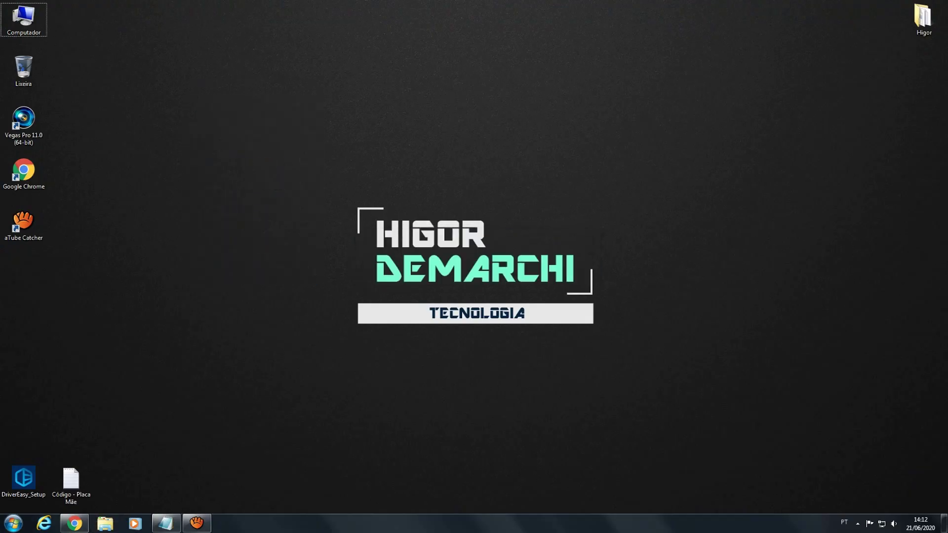
{"action": "right_click", "coordinate": [200, 107]}
{"action": "left_click", "coordinate": [222, 136]}
Switch to Chrome, search Google for "geforce" and open the "Drivers | GeForce" result.
{"action": "left_click", "coordinate": [75, 524]}
{"action": "left_click", "coordinate": [175, 26]}
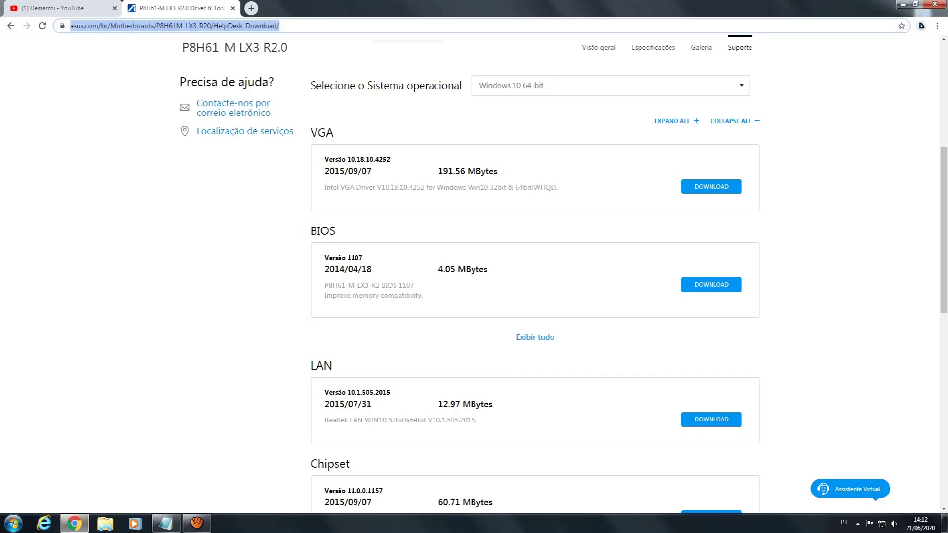
{"action": "type", "text": "gefor"}
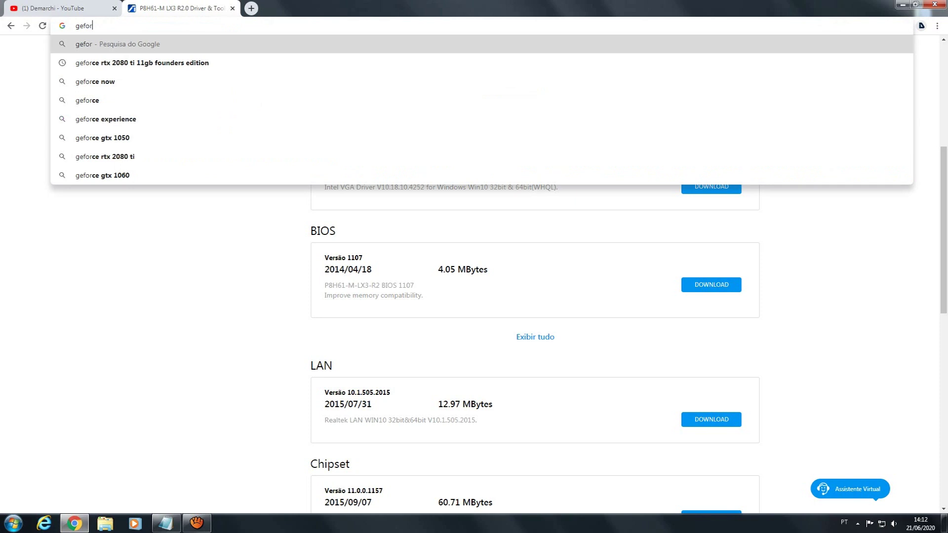
{"action": "type", "text": "ce"}
{"action": "key", "text": "Return"}
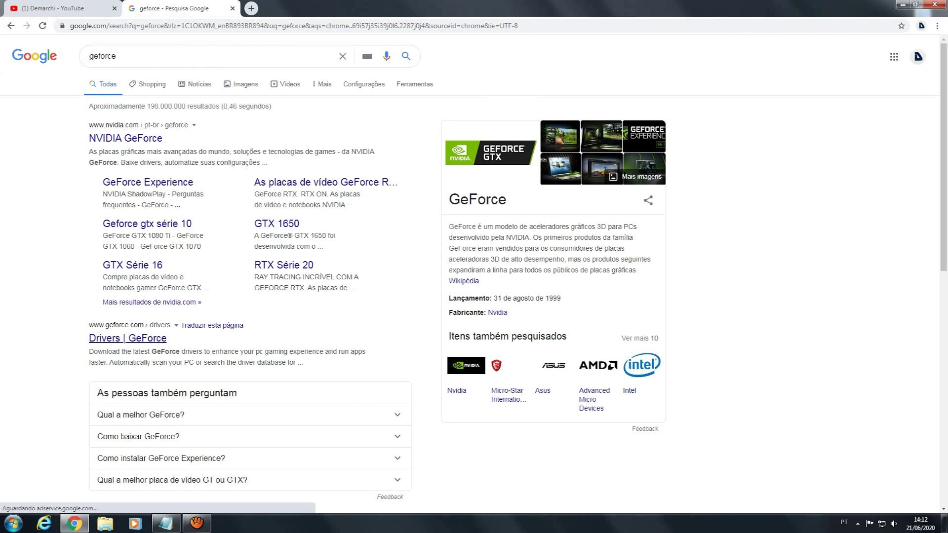
{"action": "left_click", "coordinate": [128, 338]}
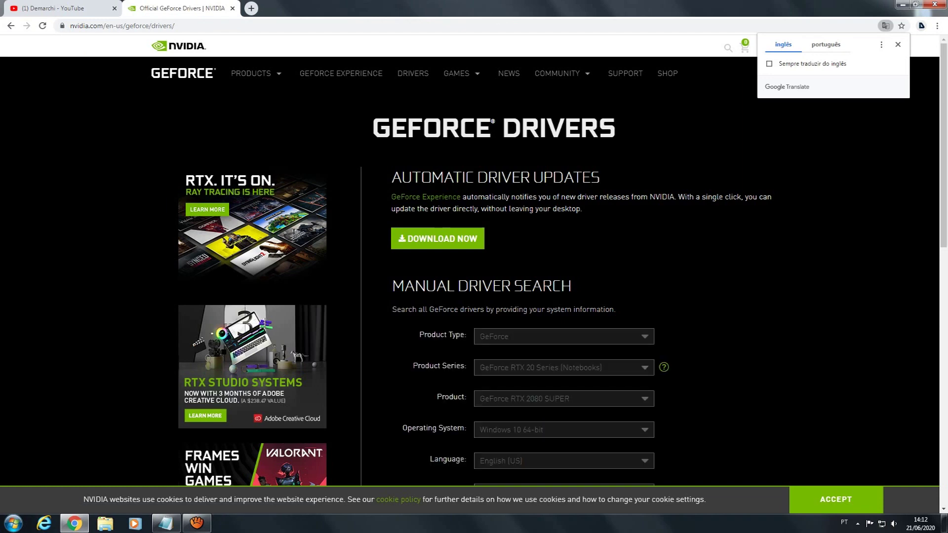
Close the GeForce drivers page, show the desktop and refresh it.
{"action": "left_click", "coordinate": [233, 8]}
{"action": "left_click", "coordinate": [944, 523]}
{"action": "right_click", "coordinate": [494, 237]}
{"action": "left_click", "coordinate": [522, 265]}
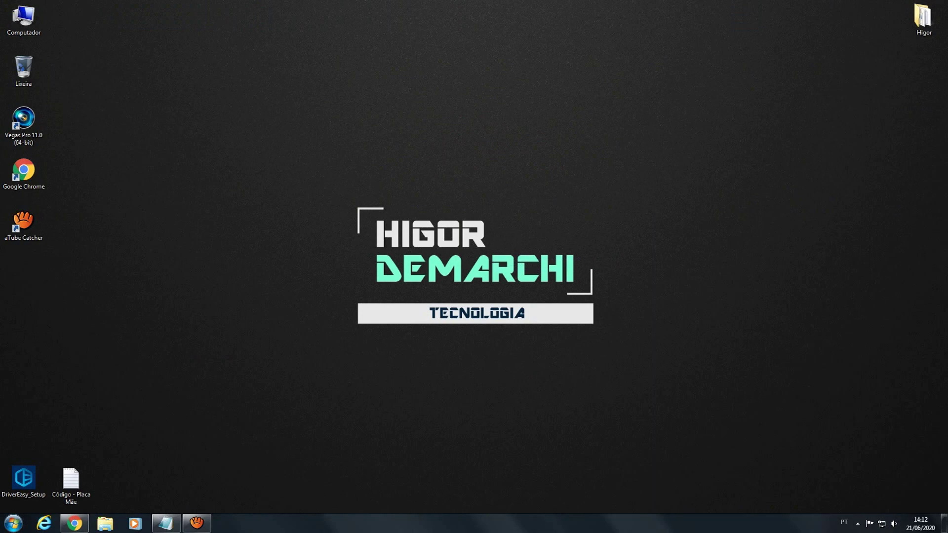
Open the computer's system properties and launch Device Manager from there.
{"action": "left_click", "coordinate": [24, 20]}
{"action": "right_click", "coordinate": [17, 23]}
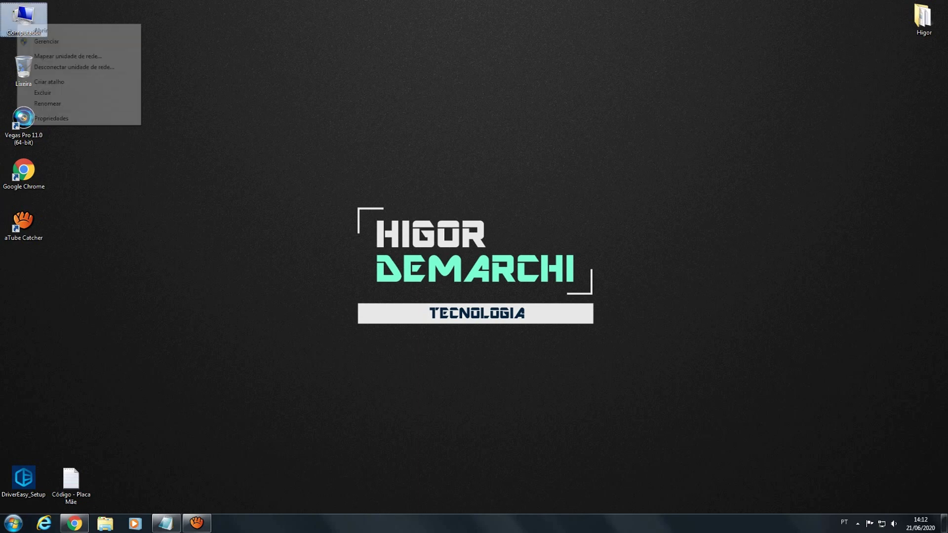
{"action": "left_click", "coordinate": [52, 118]}
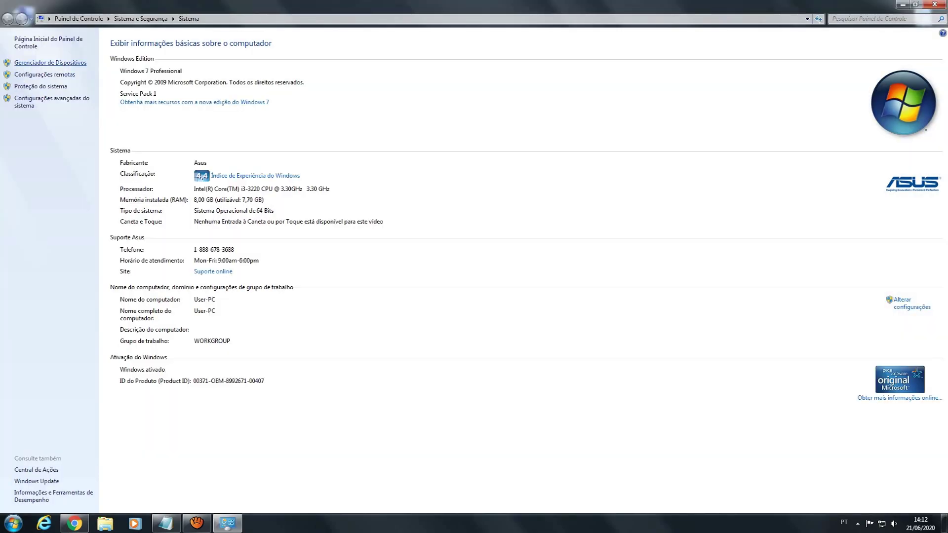
{"action": "left_click", "coordinate": [50, 63]}
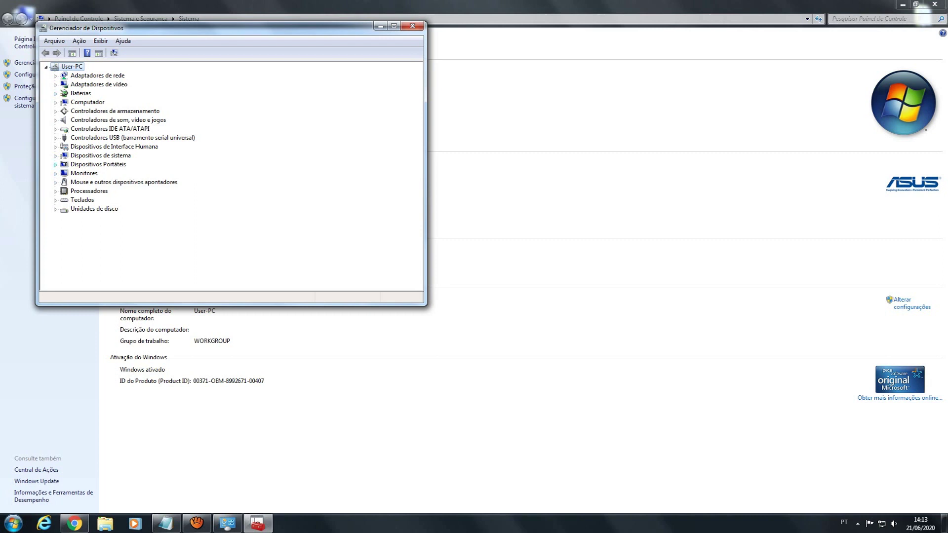
Expand the portable devices category, inspect the EOS_DIGITAL entry and collapse the category again.
{"action": "left_click", "coordinate": [55, 164]}
{"action": "left_click", "coordinate": [97, 173]}
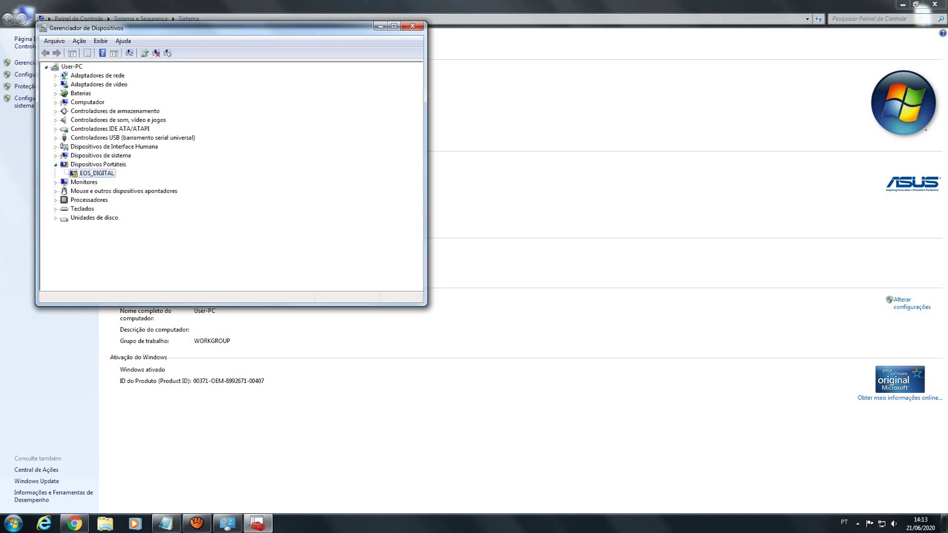
{"action": "left_click", "coordinate": [55, 164]}
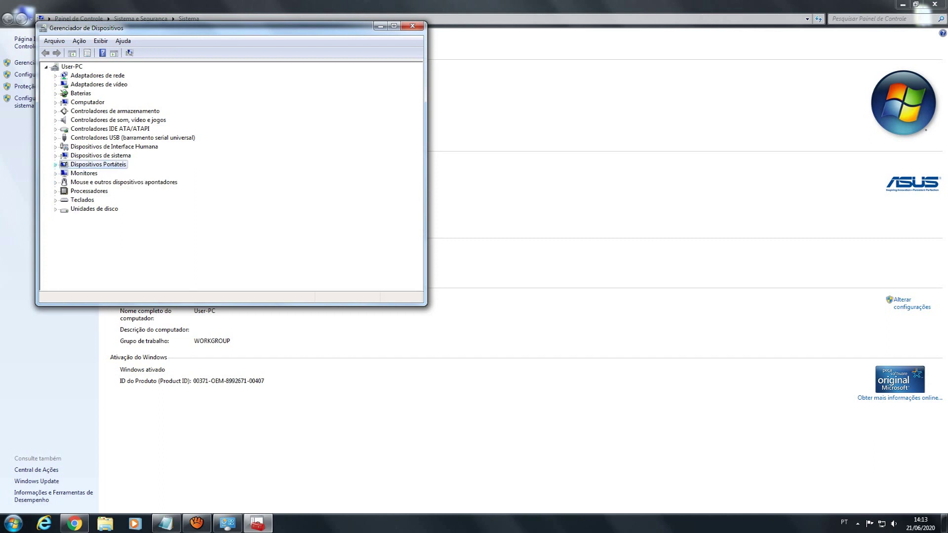
Expand the video adapters category and select the Intel(R) HD Graphics device.
{"action": "left_click", "coordinate": [55, 85]}
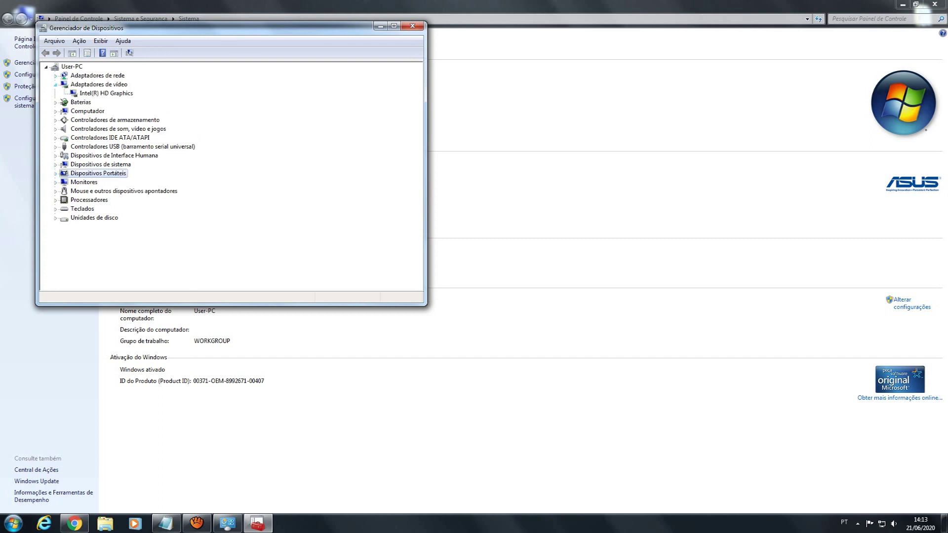
{"action": "left_click", "coordinate": [106, 93]}
{"action": "left_click", "coordinate": [55, 84]}
{"action": "left_click", "coordinate": [56, 84]}
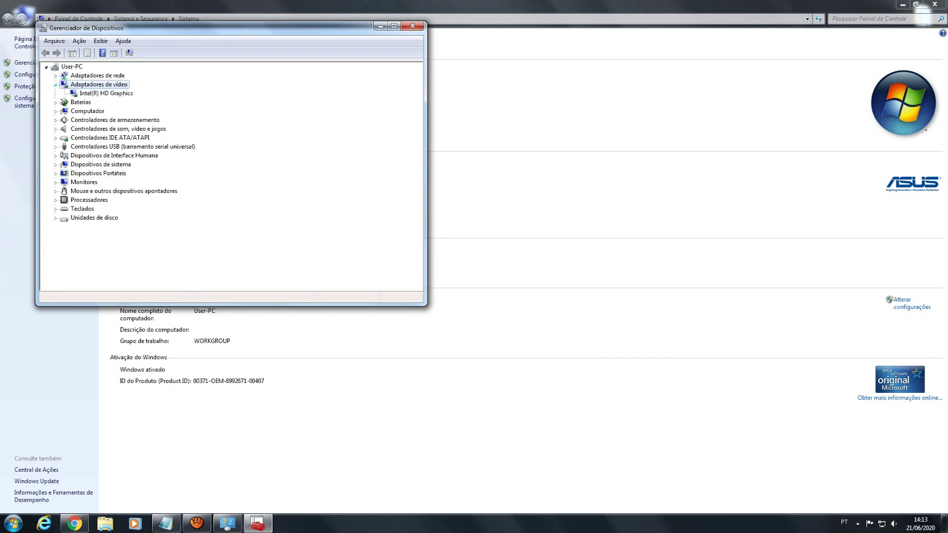
{"action": "left_click", "coordinate": [106, 94]}
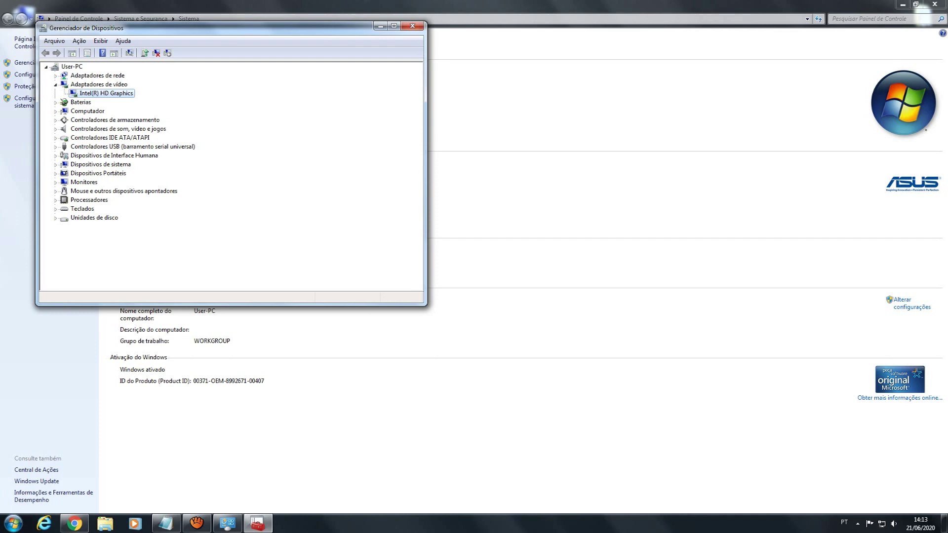
{"action": "left_click", "coordinate": [55, 85]}
{"action": "left_click", "coordinate": [55, 85]}
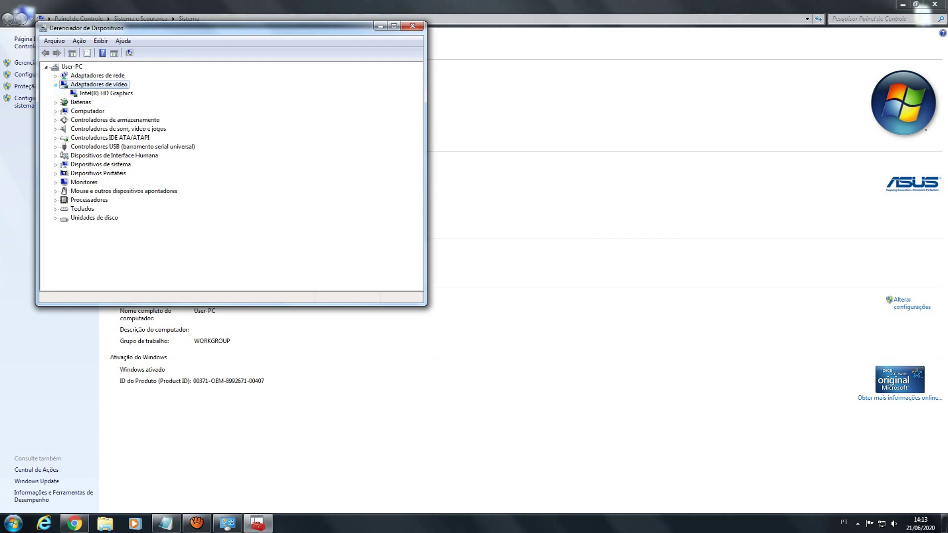
{"action": "left_click", "coordinate": [106, 94]}
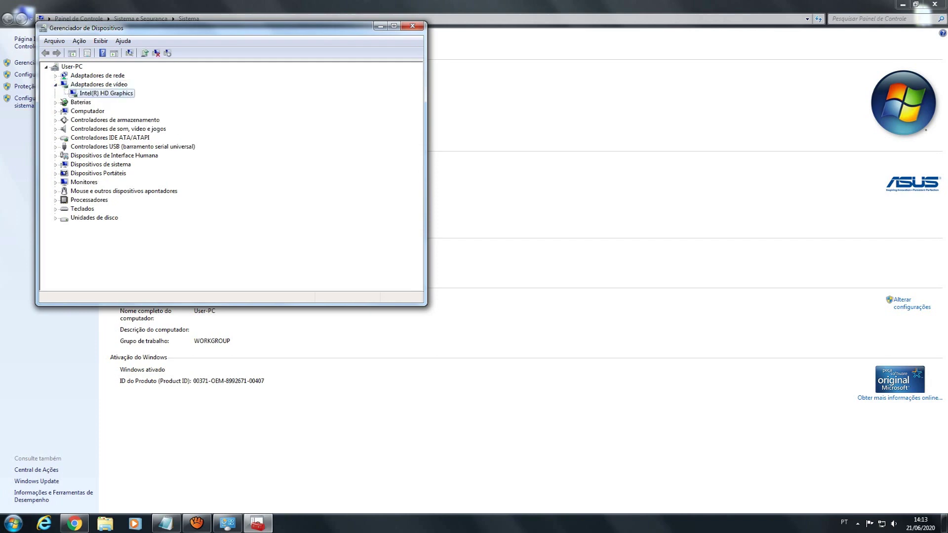
Open the properties of Intel(R) HD Graphics and display its hardware IDs in the device details.
{"action": "right_click", "coordinate": [168, 94]}
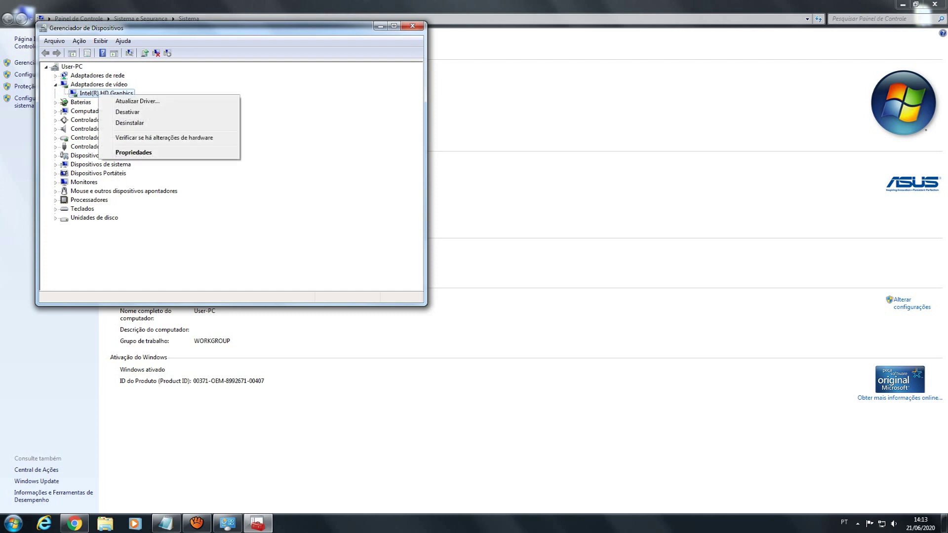
{"action": "left_click", "coordinate": [192, 147]}
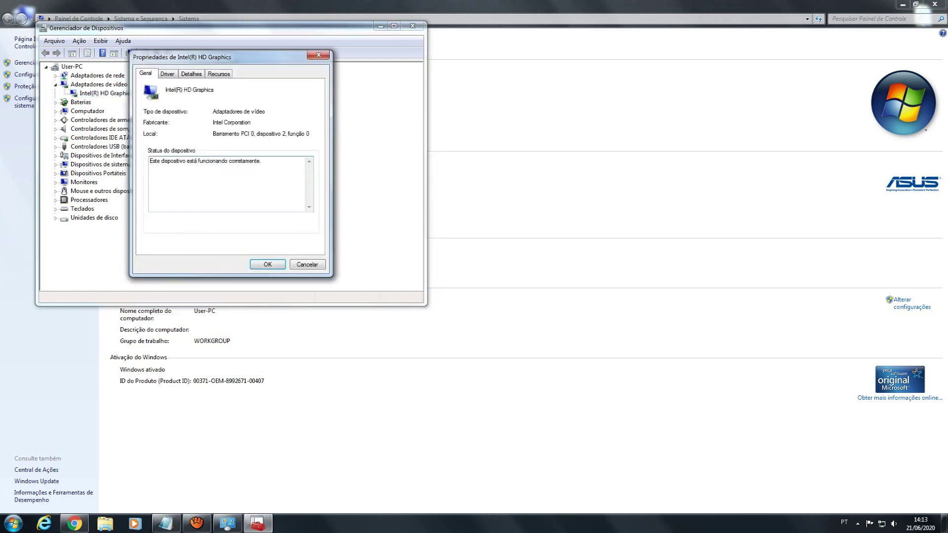
{"action": "left_click", "coordinate": [192, 74]}
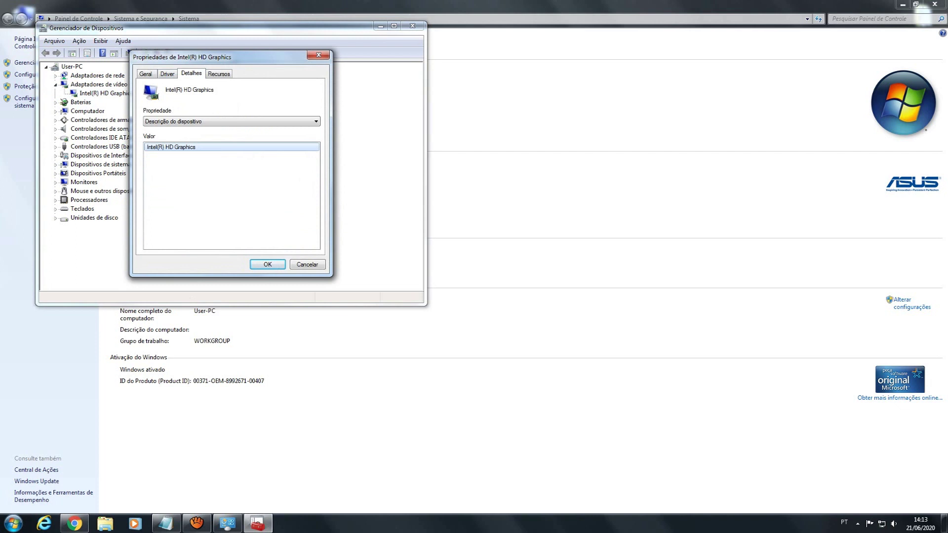
{"action": "left_click", "coordinate": [232, 121]}
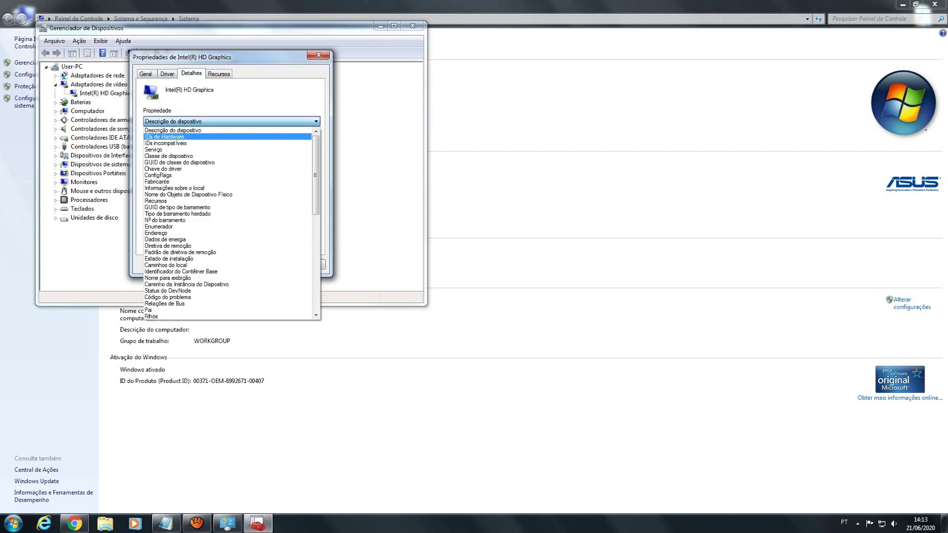
{"action": "key", "text": "Return"}
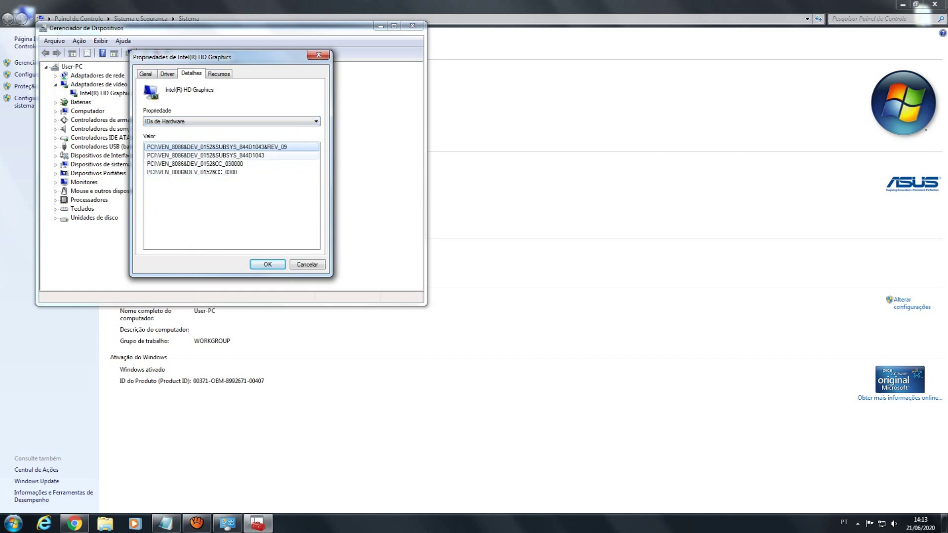
Copy the graphics device's first hardware ID, the full one ending in REV_09, and close the device properties.
{"action": "key", "text": "Down"}
{"action": "key", "text": "Down"}
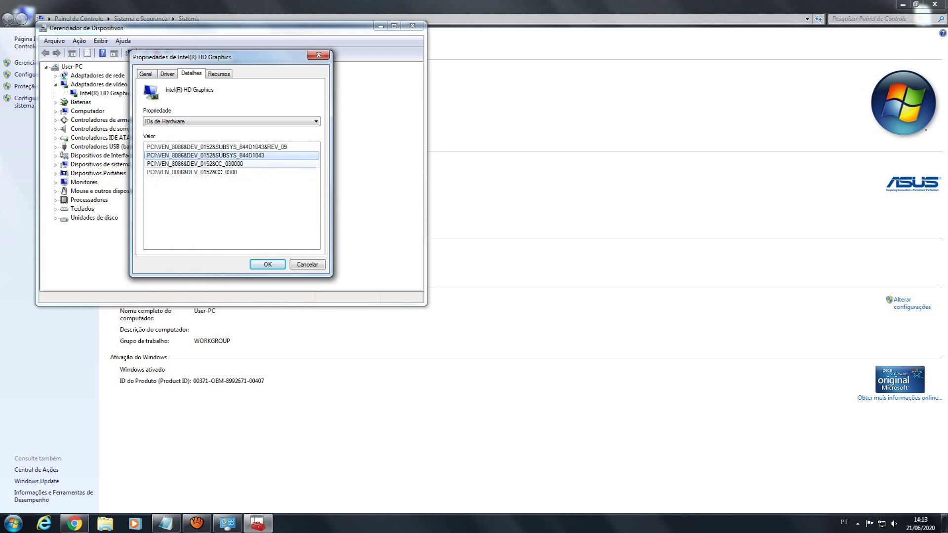
{"action": "key", "text": "Down"}
{"action": "key", "text": "Home"}
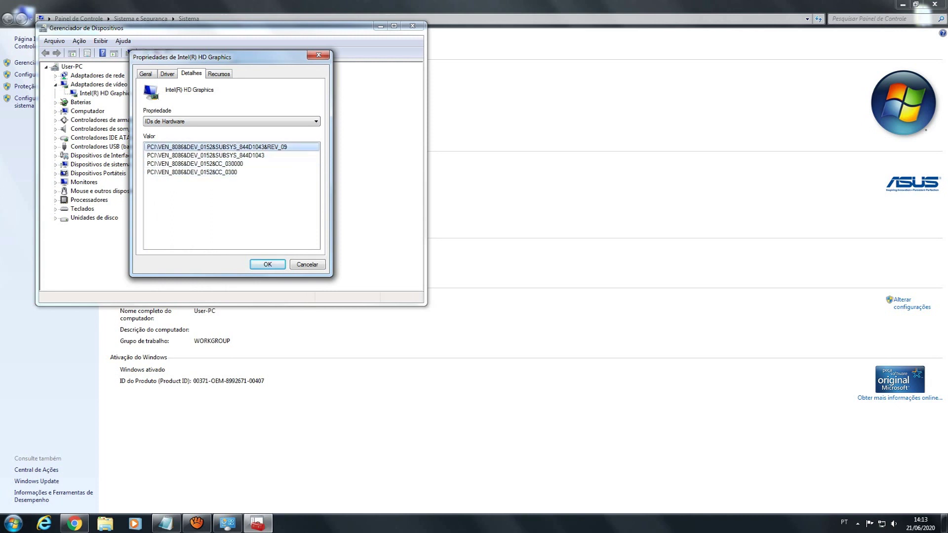
{"action": "right_click", "coordinate": [174, 146]}
{"action": "left_click", "coordinate": [200, 151]}
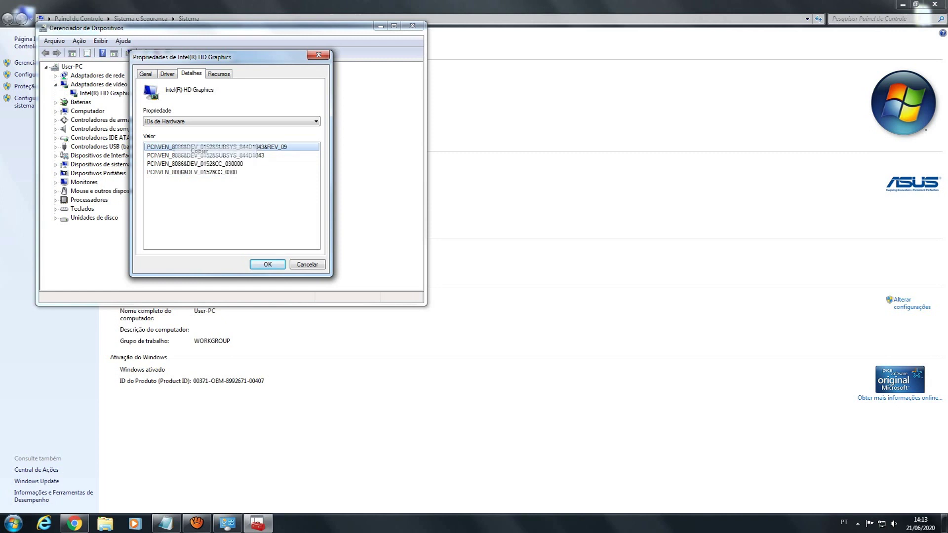
{"action": "left_click", "coordinate": [267, 264]}
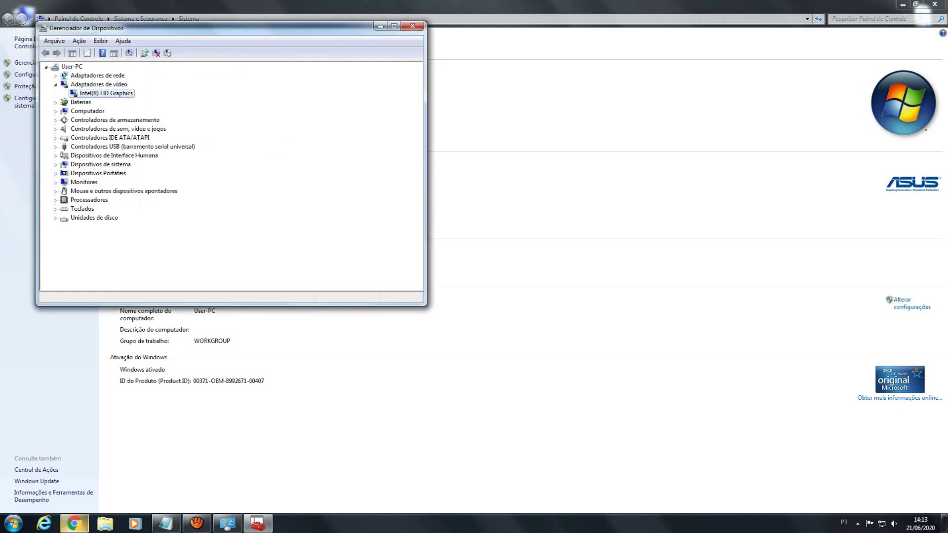
Switch to Chrome, open google.com and search for PCI\VEN_8086&DEV_0152&SUBSYS_844D1043&REV_09.
{"action": "left_click", "coordinate": [75, 524]}
{"action": "left_click", "coordinate": [133, 8]}
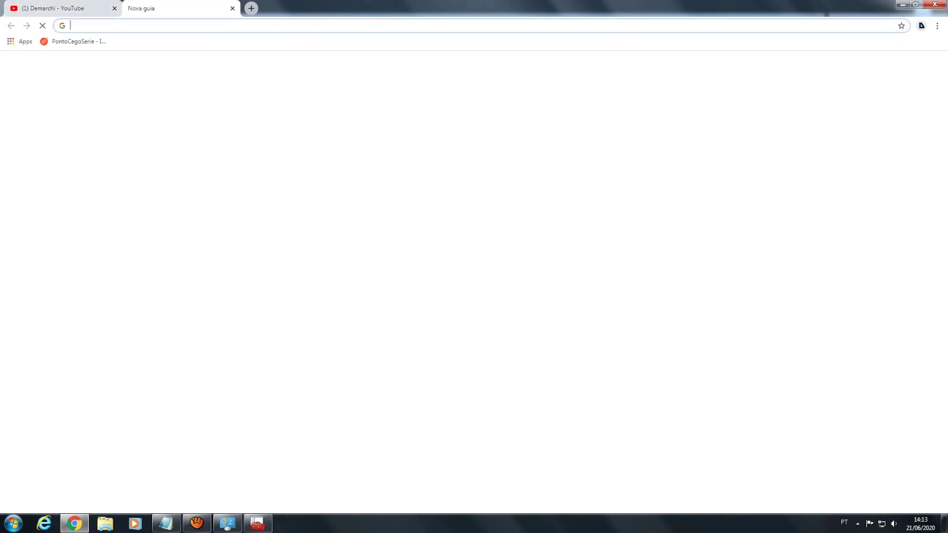
{"action": "type", "text": "google.com"}
{"action": "key", "text": "Return"}
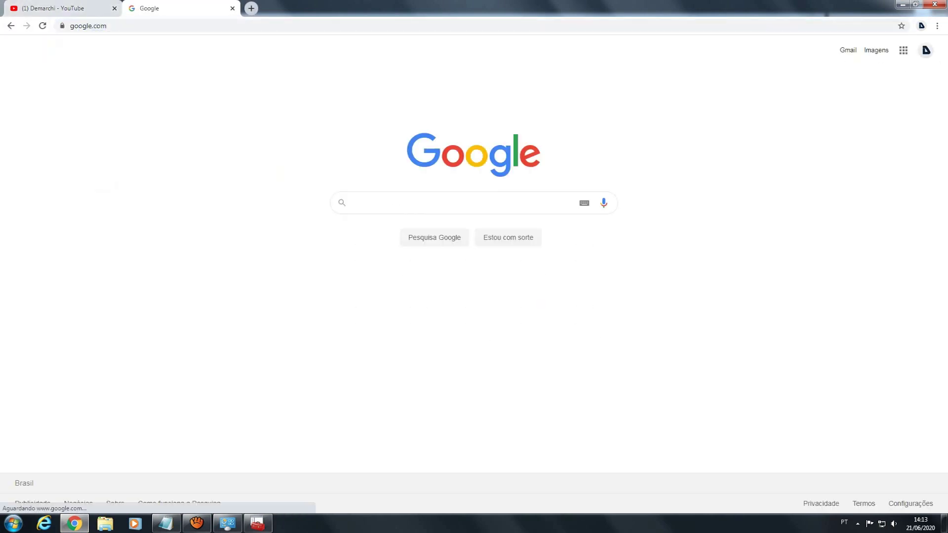
{"action": "type", "text": "PCI\\VEN_8086&DEV_0152&SUBSYS_844D1043&REV_09"}
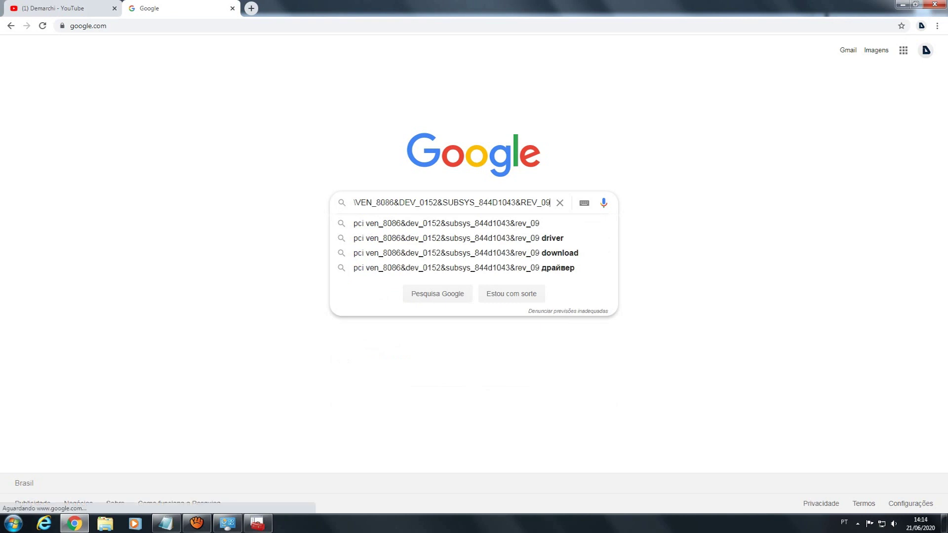
{"action": "key", "text": "Return"}
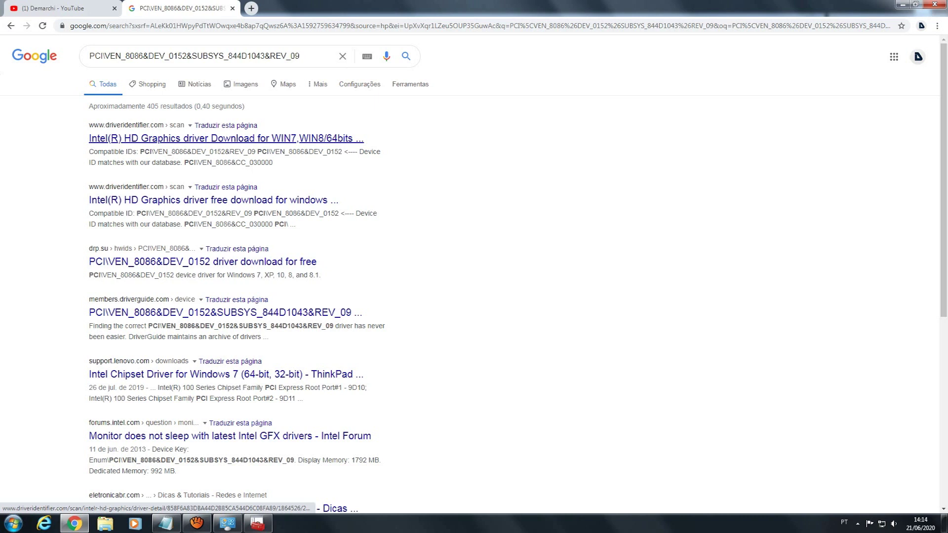
Open the first DriverIdentifier search result, examine its device IDs, driver details and download options, and return to the search results.
{"action": "left_click", "coordinate": [221, 138]}
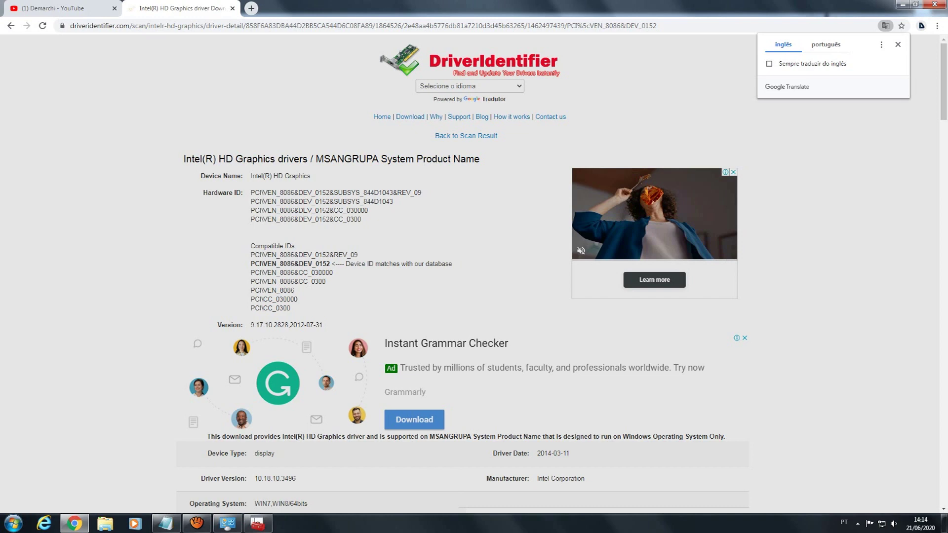
{"action": "scroll", "coordinate": [475, 271], "scroll_direction": "down", "scroll_amount": 6}
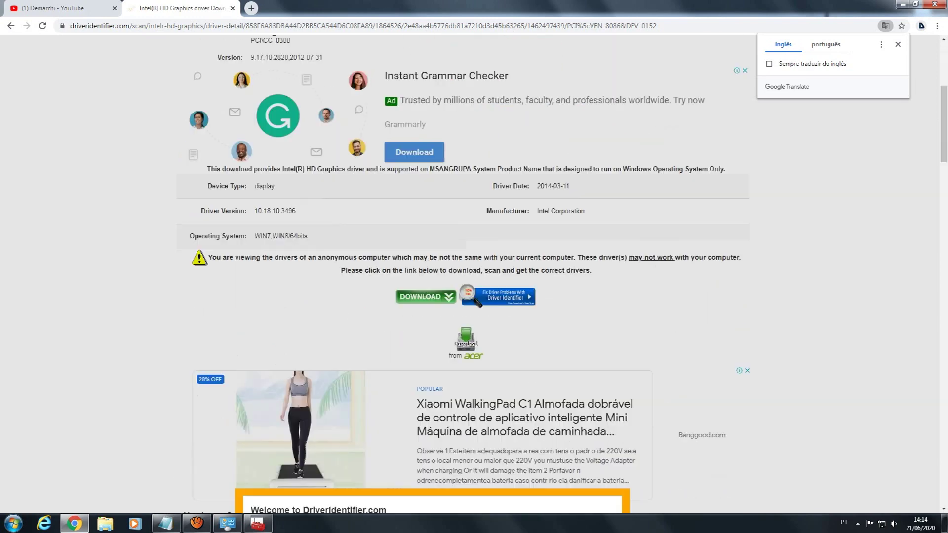
{"action": "scroll", "coordinate": [466, 276], "scroll_direction": "down", "scroll_amount": 9}
{"action": "scroll", "coordinate": [466, 277], "scroll_direction": "up", "scroll_amount": 9}
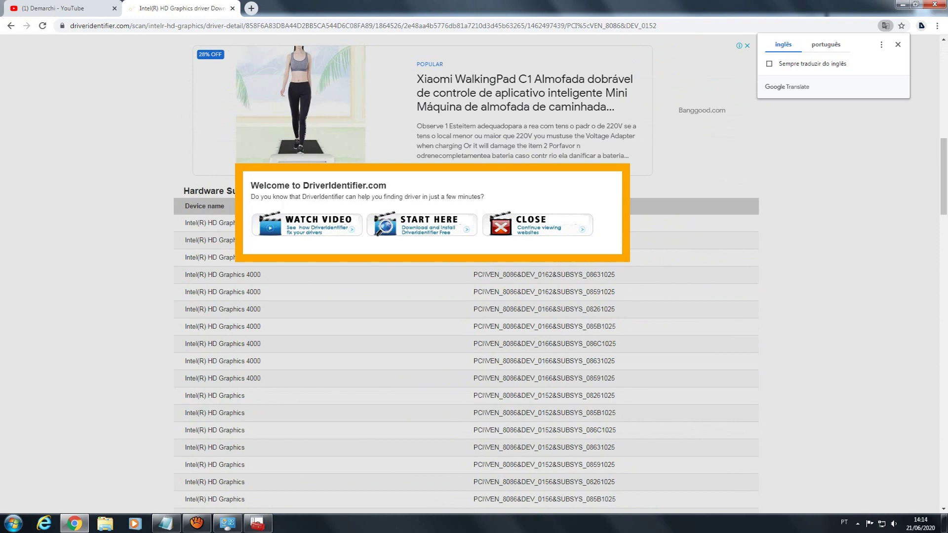
{"action": "scroll", "coordinate": [467, 276], "scroll_direction": "up", "scroll_amount": 2}
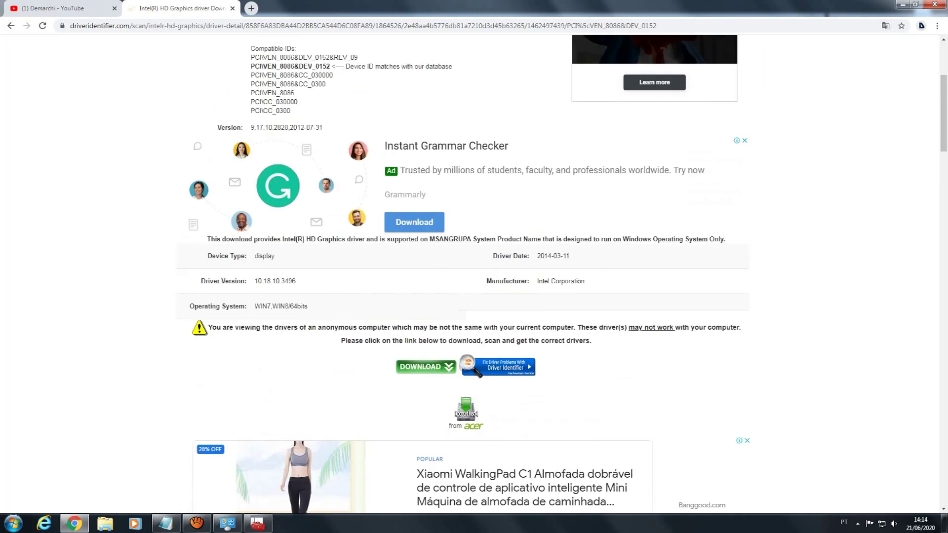
{"action": "scroll", "coordinate": [467, 276], "scroll_direction": "up", "scroll_amount": 4}
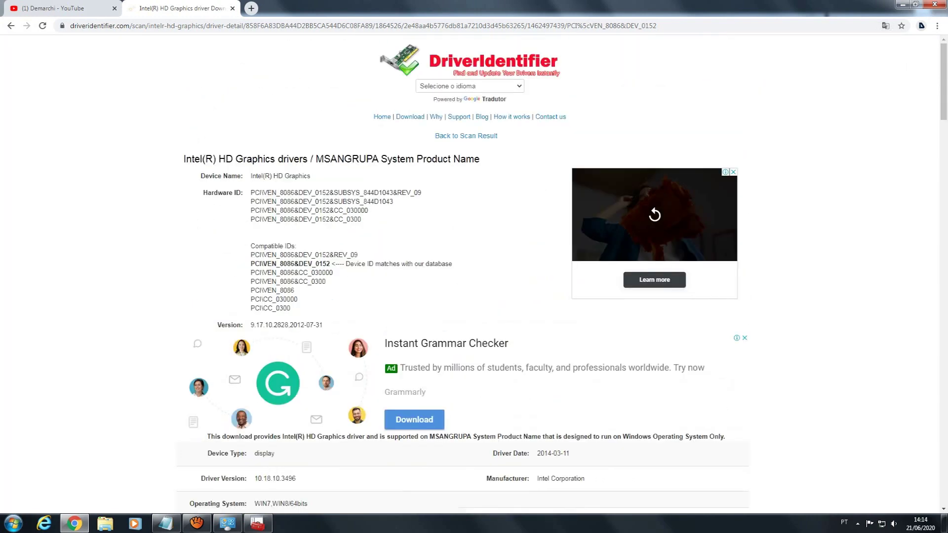
{"action": "scroll", "coordinate": [467, 276], "scroll_direction": "down", "scroll_amount": 4}
{"action": "key", "text": "alt+Left"}
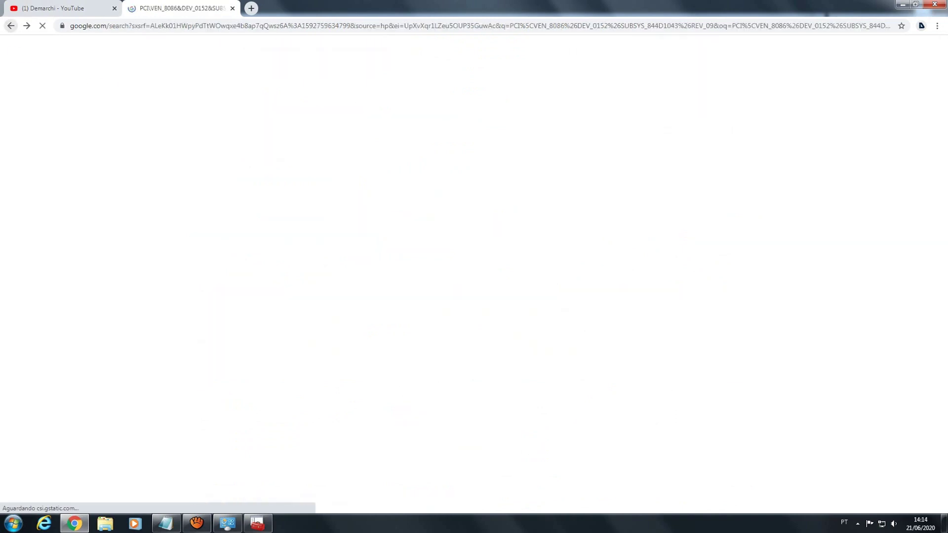
Open the second DriverIdentifier search result and examine the hardware IDs and the list of matching driver files by manufacturer.
{"action": "left_click", "coordinate": [213, 200]}
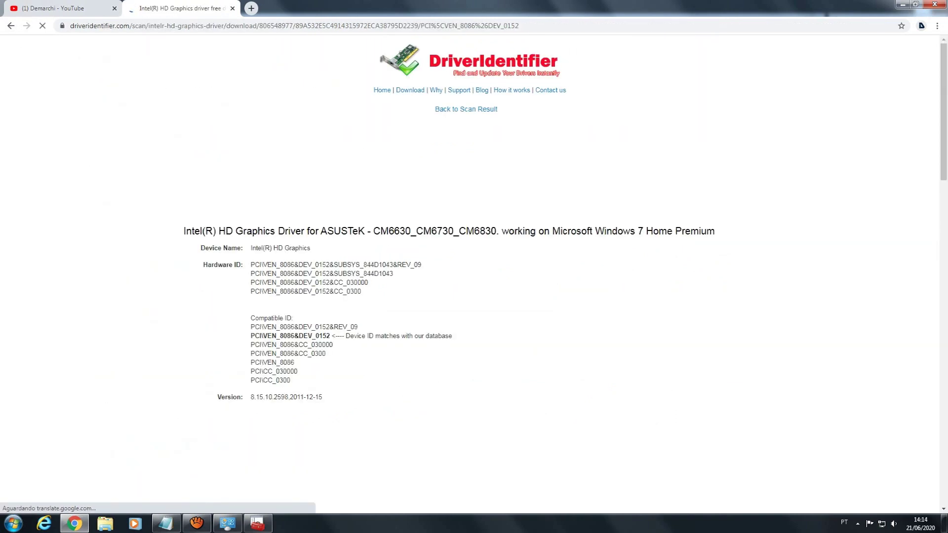
{"action": "scroll", "coordinate": [474, 272], "scroll_direction": "down", "scroll_amount": 15}
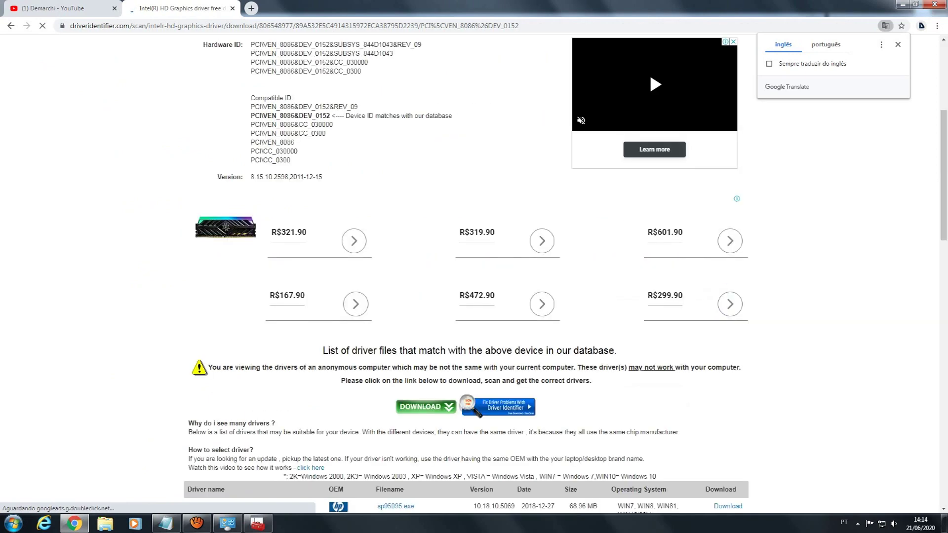
{"action": "scroll", "coordinate": [474, 271], "scroll_direction": "up", "scroll_amount": 3}
{"action": "scroll", "coordinate": [475, 272], "scroll_direction": "down", "scroll_amount": 3}
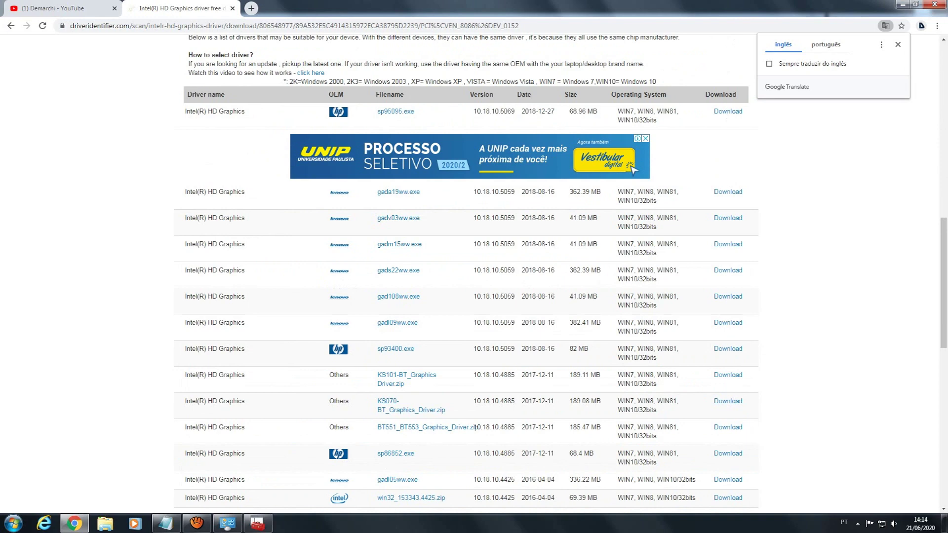
{"action": "scroll", "coordinate": [474, 272], "scroll_direction": "down", "scroll_amount": 6}
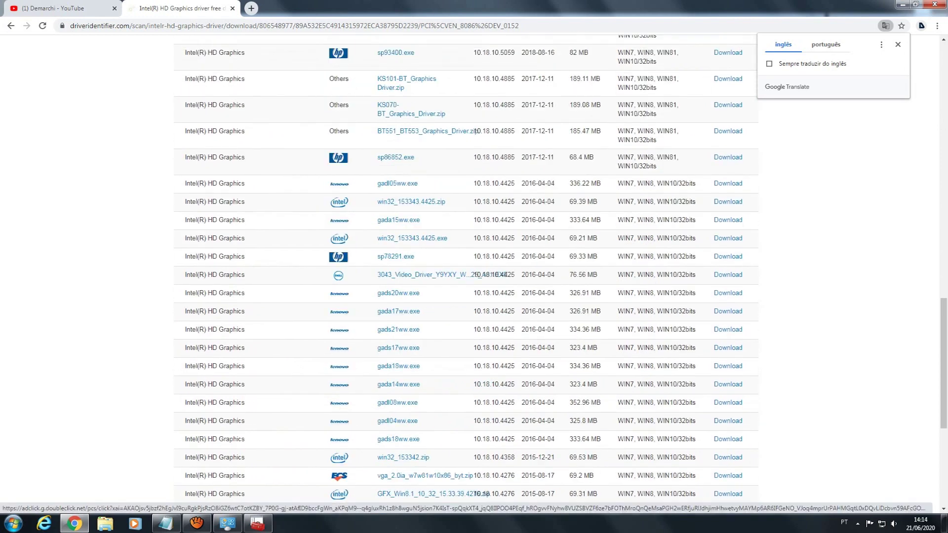
{"action": "scroll", "coordinate": [474, 272], "scroll_direction": "up", "scroll_amount": 7}
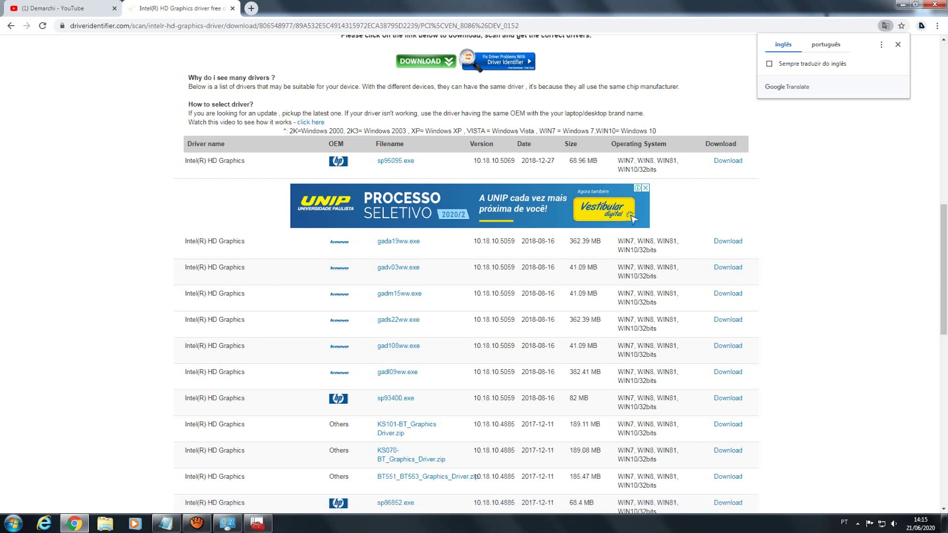
{"action": "scroll", "coordinate": [466, 277], "scroll_direction": "down", "scroll_amount": 5}
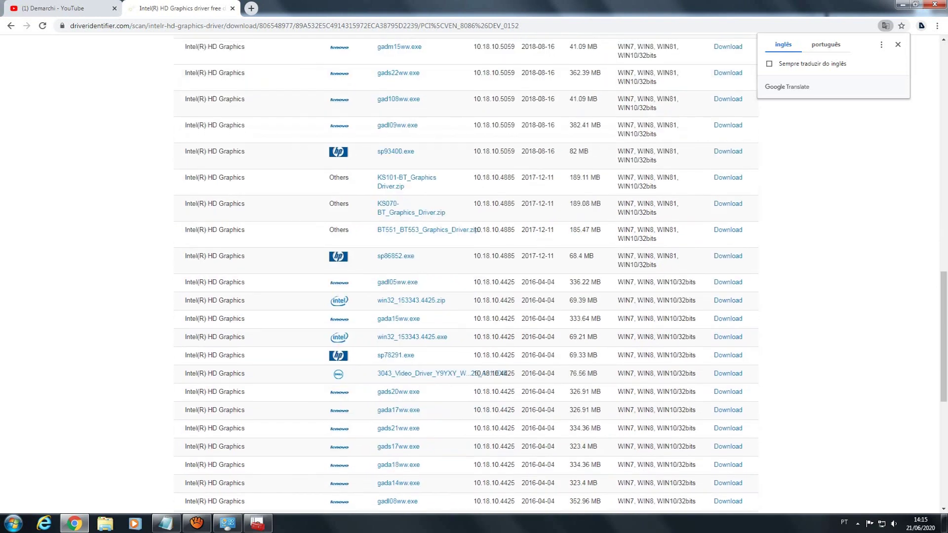
{"action": "scroll", "coordinate": [466, 277], "scroll_direction": "up", "scroll_amount": 3}
{"action": "scroll", "coordinate": [466, 276], "scroll_direction": "down", "scroll_amount": 15}
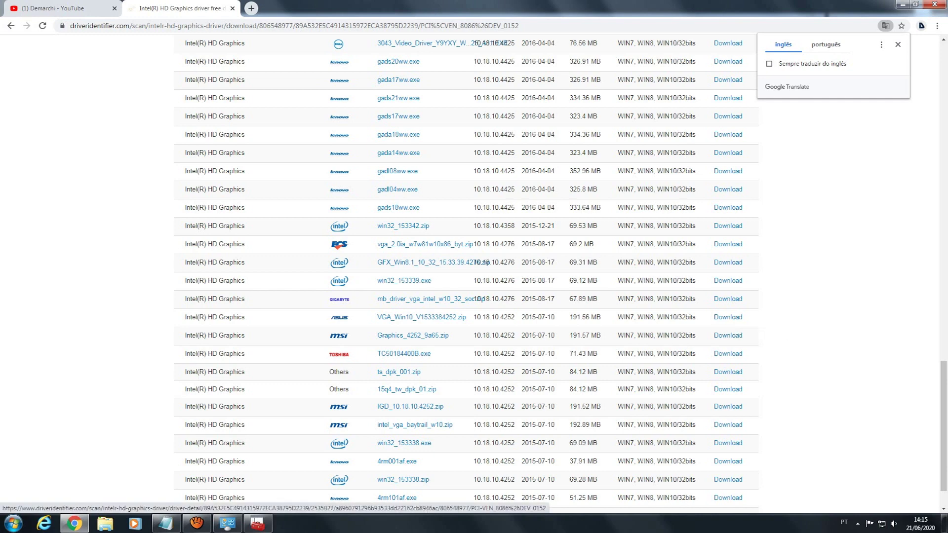
Request the ASUS driver VGA_Win10_V1533384252.zip from the list and proceed from its detail page to the download.
{"action": "left_click", "coordinate": [728, 317]}
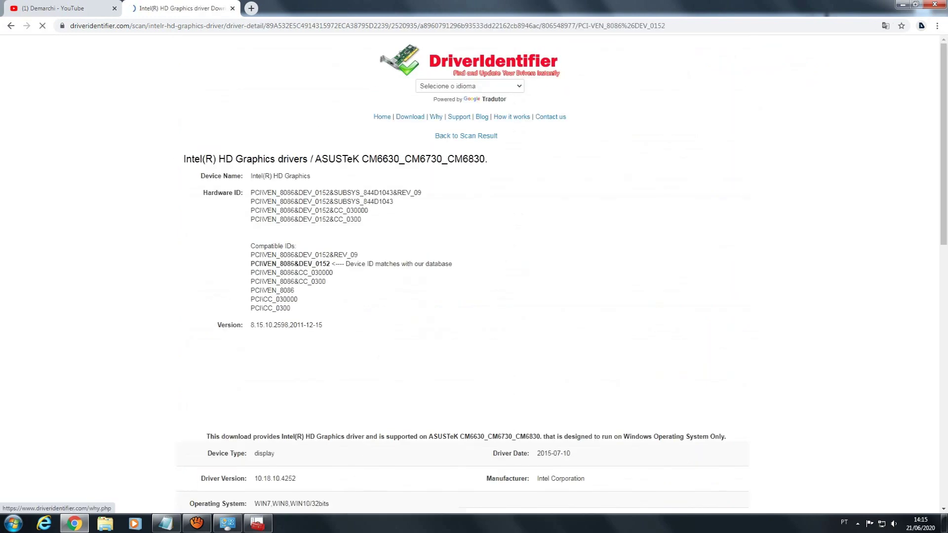
{"action": "scroll", "coordinate": [436, 52], "scroll_direction": "down", "scroll_amount": 1}
{"action": "scroll", "coordinate": [466, 316], "scroll_direction": "down", "scroll_amount": 4}
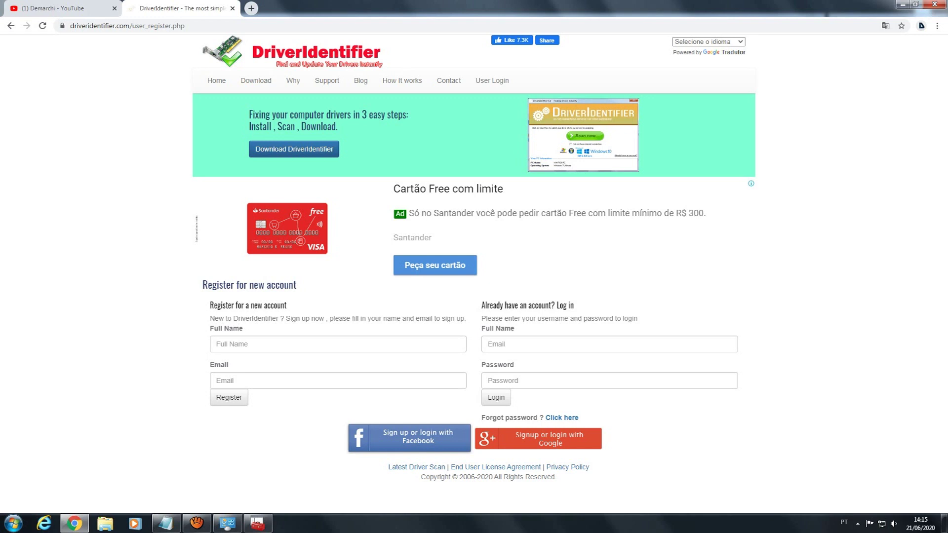
Register a new DriverIdentifier account with a placeholder full name and e-mail address.
{"action": "left_click", "coordinate": [338, 344]}
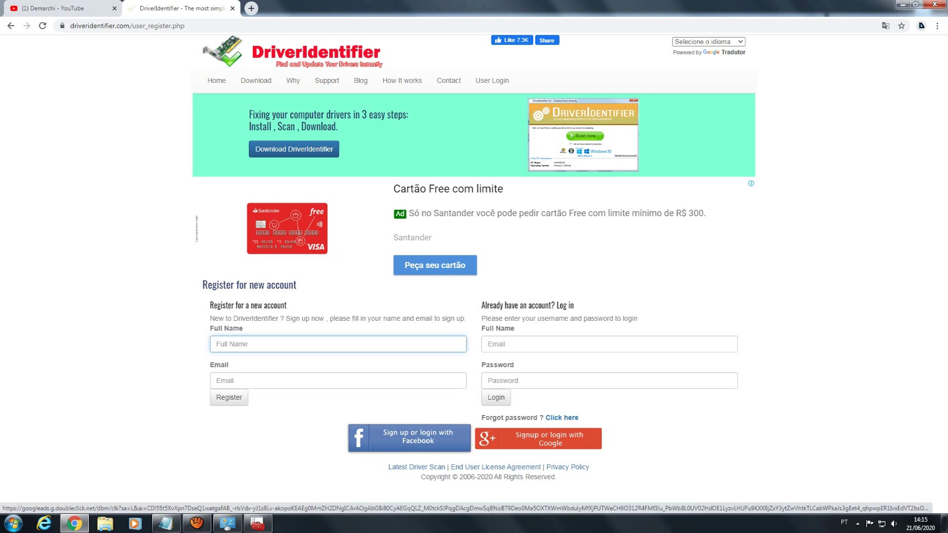
{"action": "type", "text": "hhh"}
{"action": "key", "text": "Tab"}
{"action": "type", "text": "hhh"}
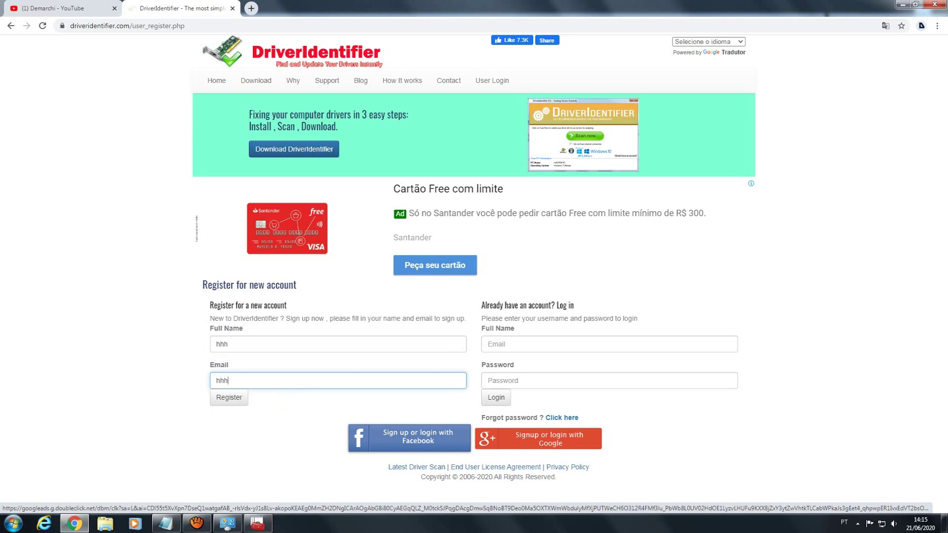
{"action": "type", "text": "@hhh.com"}
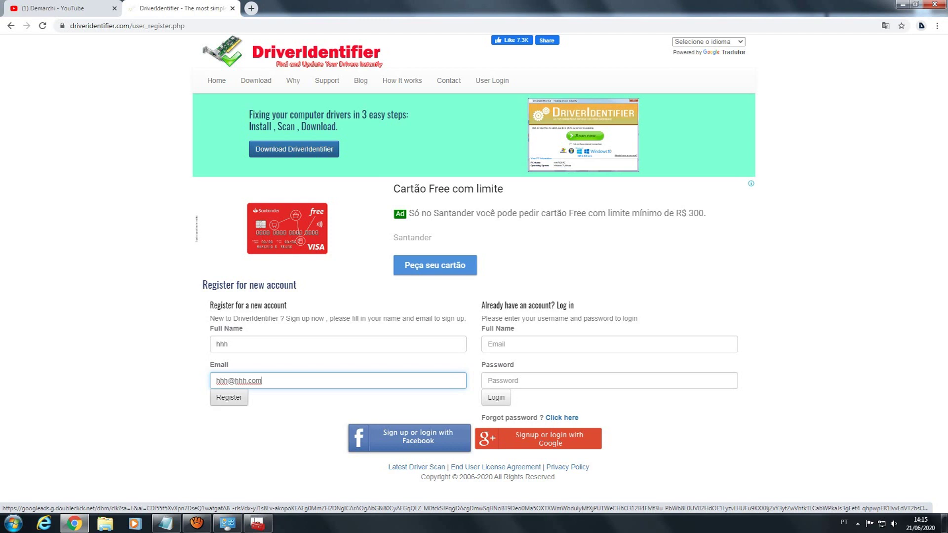
{"action": "left_click", "coordinate": [229, 397]}
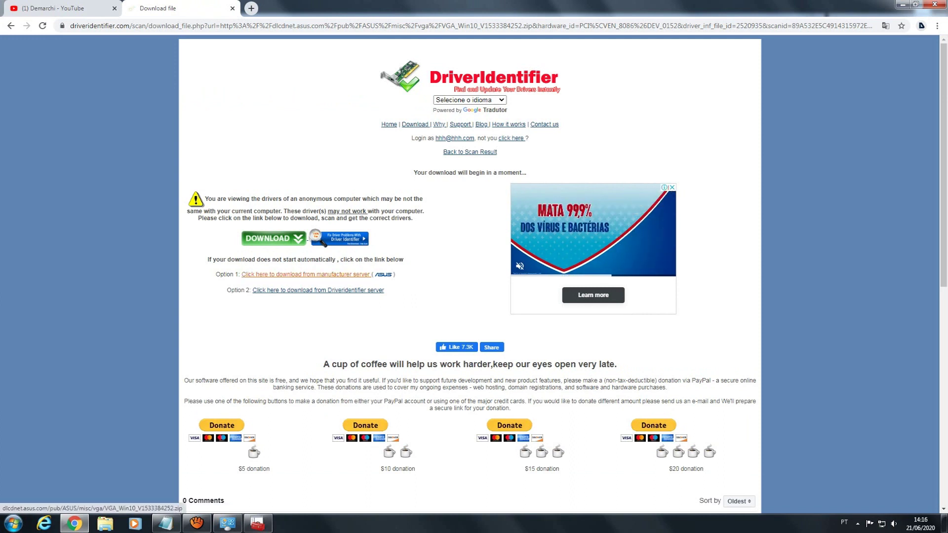
Start downloading VGA_Win10_V1533384252.zip from the ASUS manufacturer server.
{"action": "left_click", "coordinate": [307, 274]}
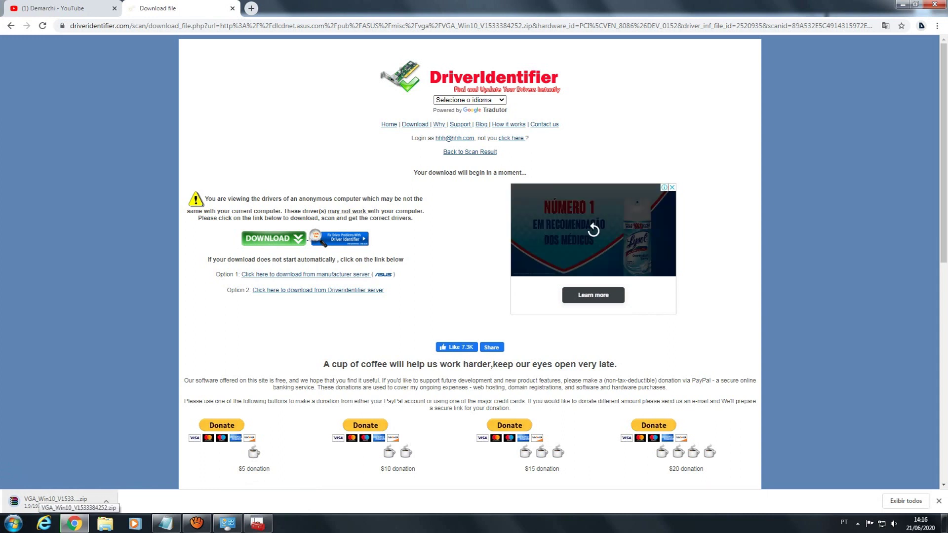
{"action": "left_click", "coordinate": [945, 523]}
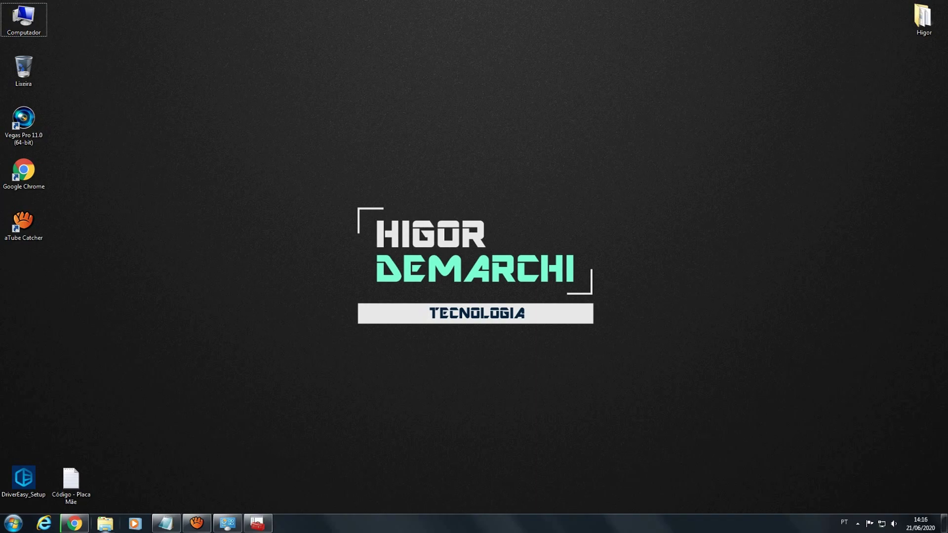
{"action": "left_click", "coordinate": [74, 523]}
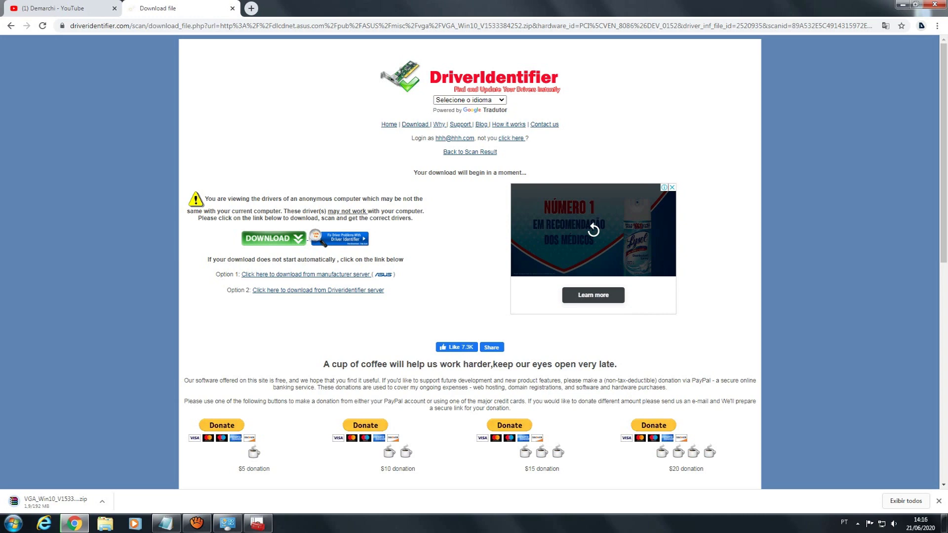
Pause the driver download in the full downloads list, then close both download pages and minimize the browser.
{"action": "left_click", "coordinate": [905, 501]}
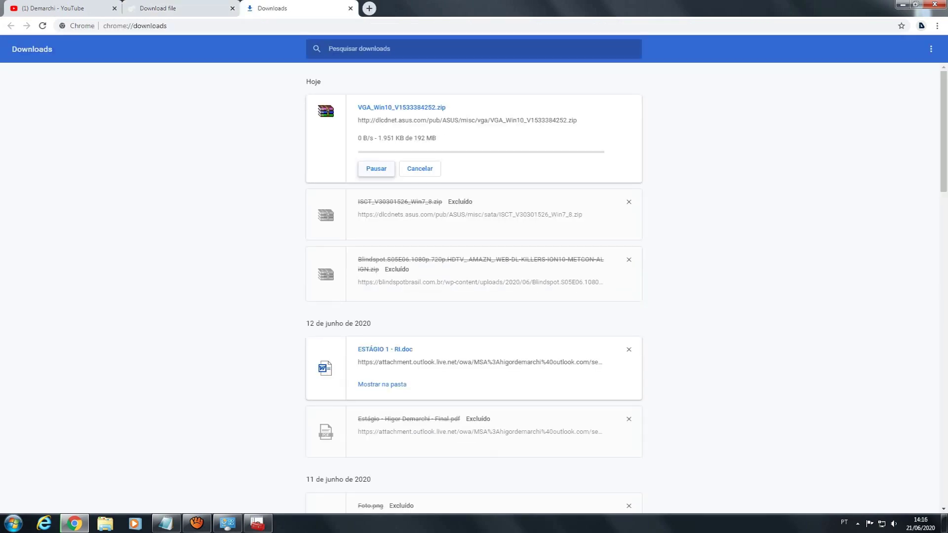
{"action": "left_click", "coordinate": [376, 168]}
{"action": "left_click", "coordinate": [351, 8]}
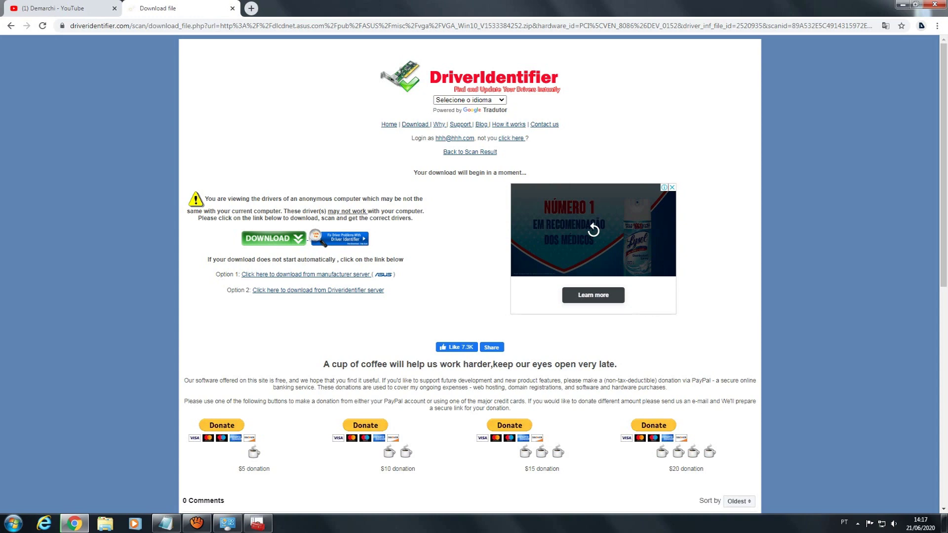
{"action": "left_click", "coordinate": [232, 9]}
{"action": "left_click", "coordinate": [74, 524]}
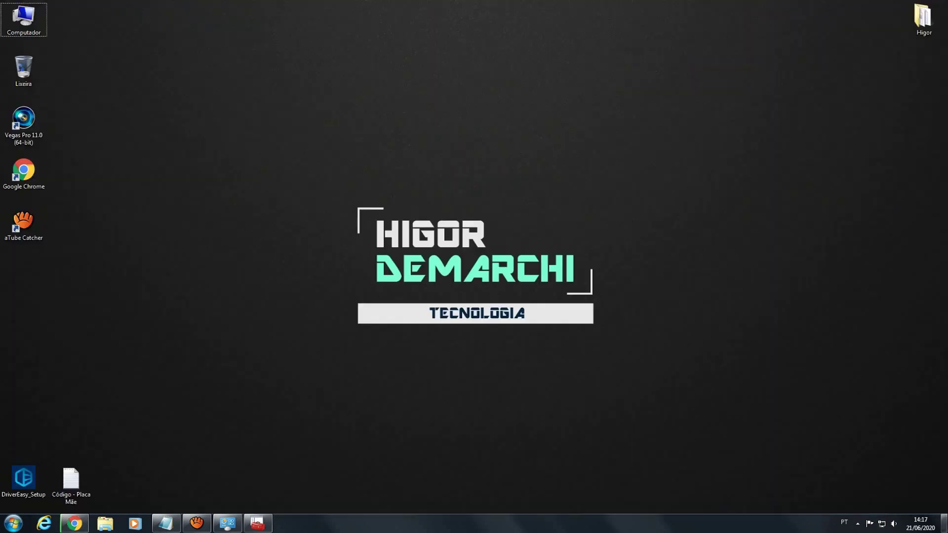
{"action": "right_click", "coordinate": [447, 245]}
{"action": "left_click", "coordinate": [475, 273]}
{"action": "right_click", "coordinate": [6, 5]}
{"action": "key", "text": "Escape"}
{"action": "right_click", "coordinate": [176, 22]}
{"action": "left_click", "coordinate": [207, 51]}
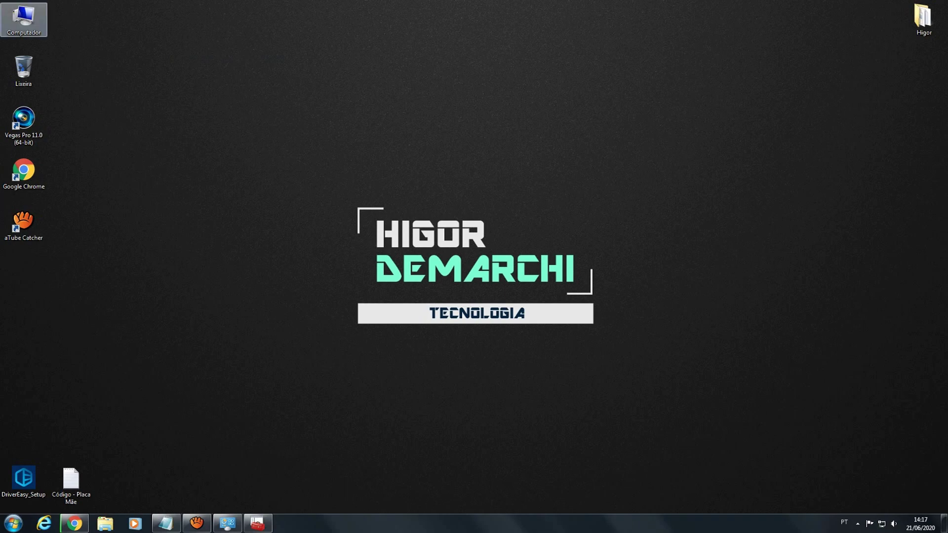
Open the computer's system properties and examine its processor model and system type.
{"action": "right_click", "coordinate": [18, 23]}
{"action": "left_click", "coordinate": [52, 116]}
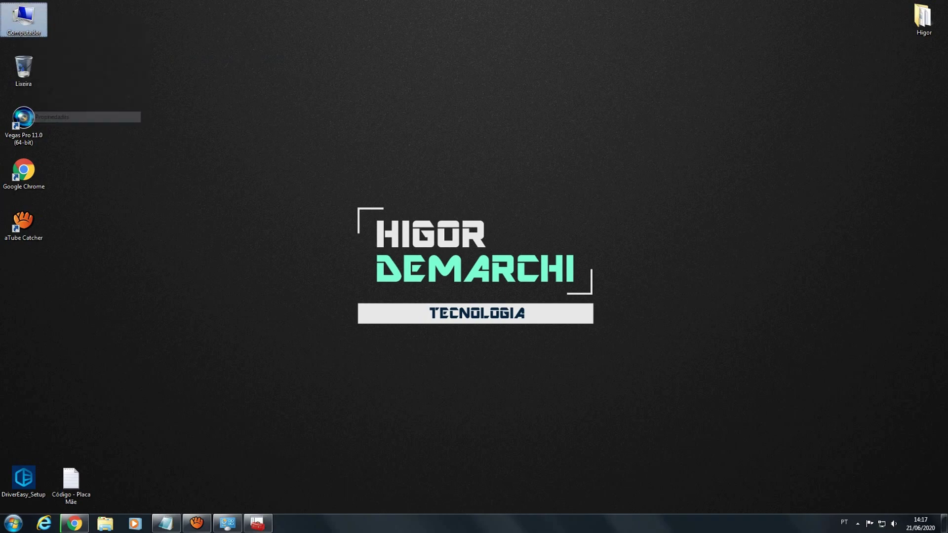
{"action": "left_click", "coordinate": [741, 100]}
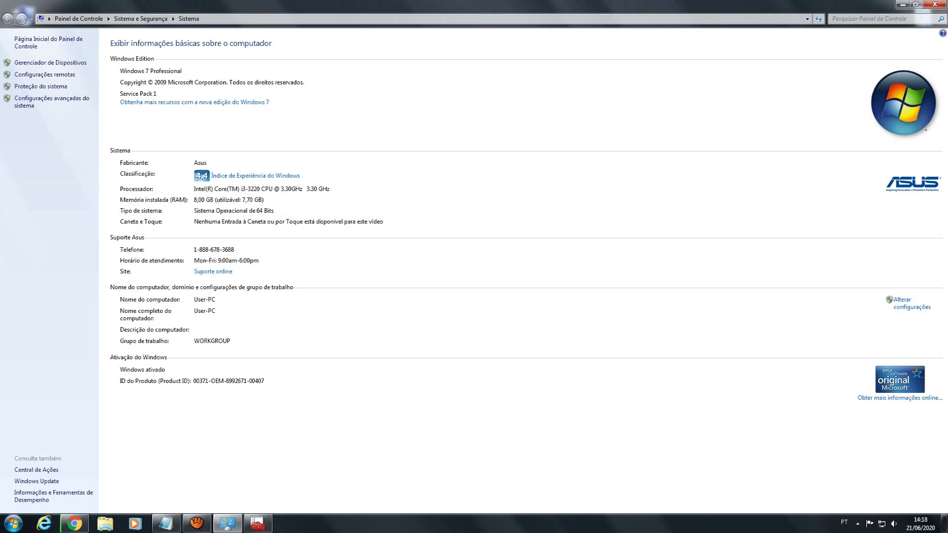
Switch to Chrome and search the web for "intel i3 3220 drivers" in a new tab.
{"action": "left_click", "coordinate": [75, 524]}
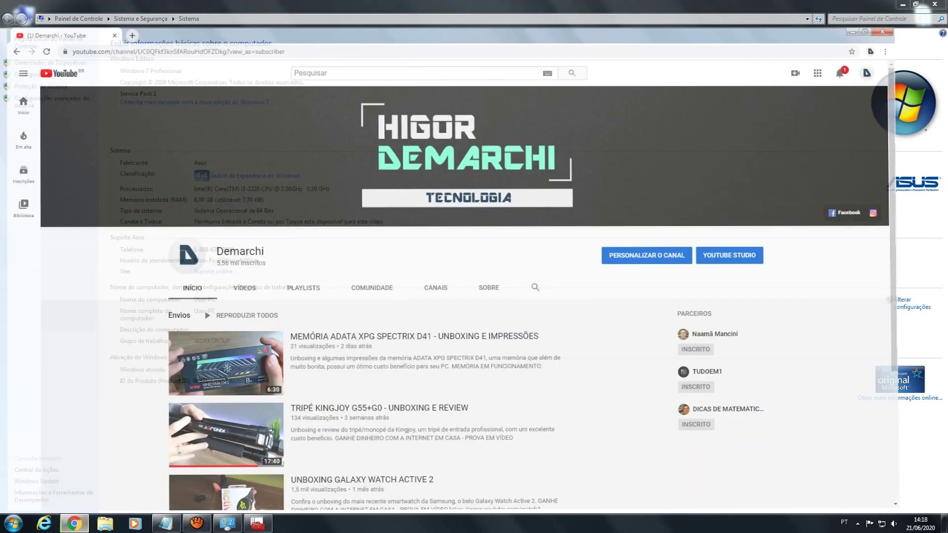
{"action": "key", "text": "ctrl+t"}
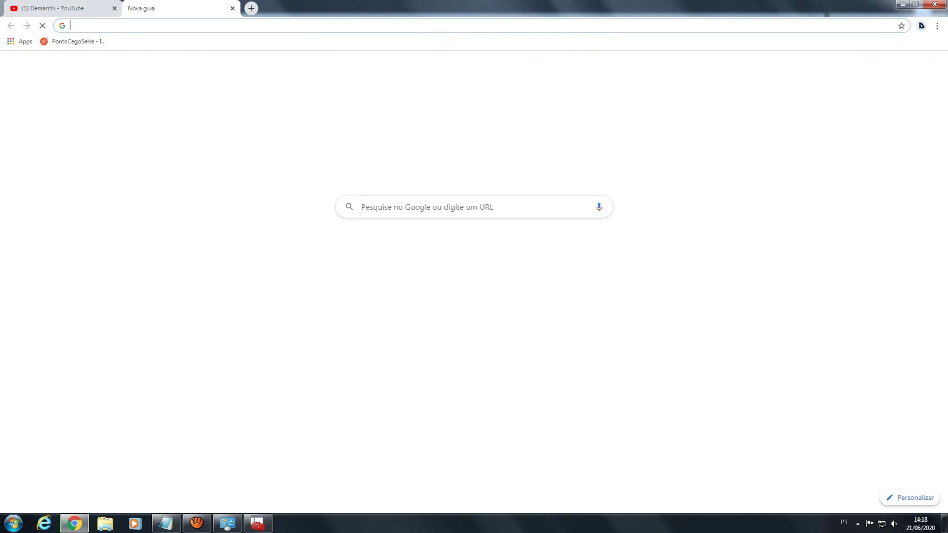
{"action": "type", "text": "intel i3 "}
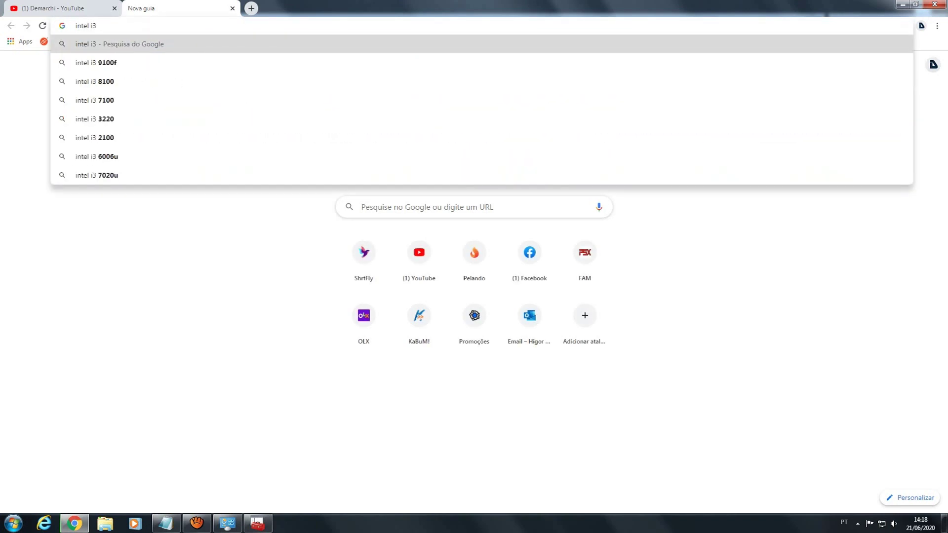
{"action": "type", "text": "3230"}
{"action": "key", "text": "BackSpace"}
{"action": "key", "text": "BackSpace"}
{"action": "type", "text": "20 drivers"}
{"action": "key", "text": "Return"}
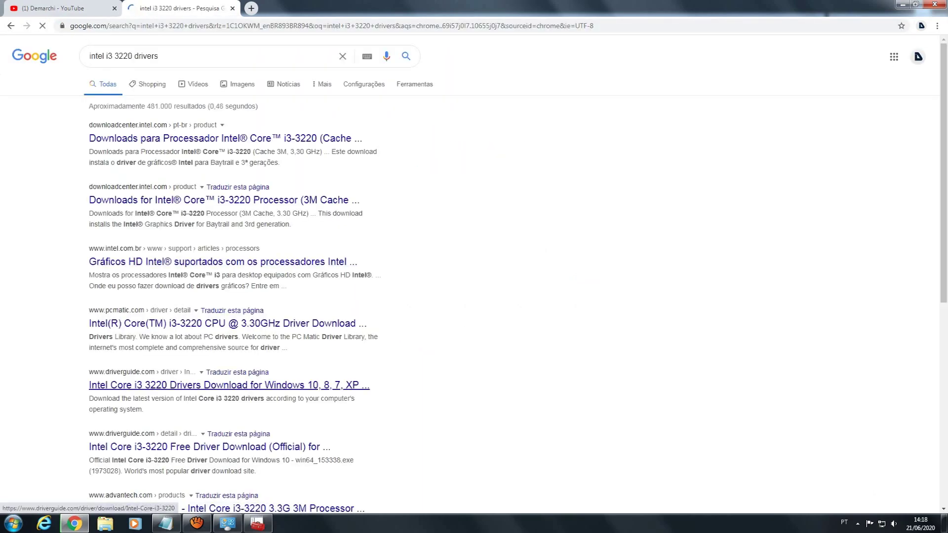
Recheck the processor model in the system information window, then return to the search results.
{"action": "left_click", "coordinate": [258, 524]}
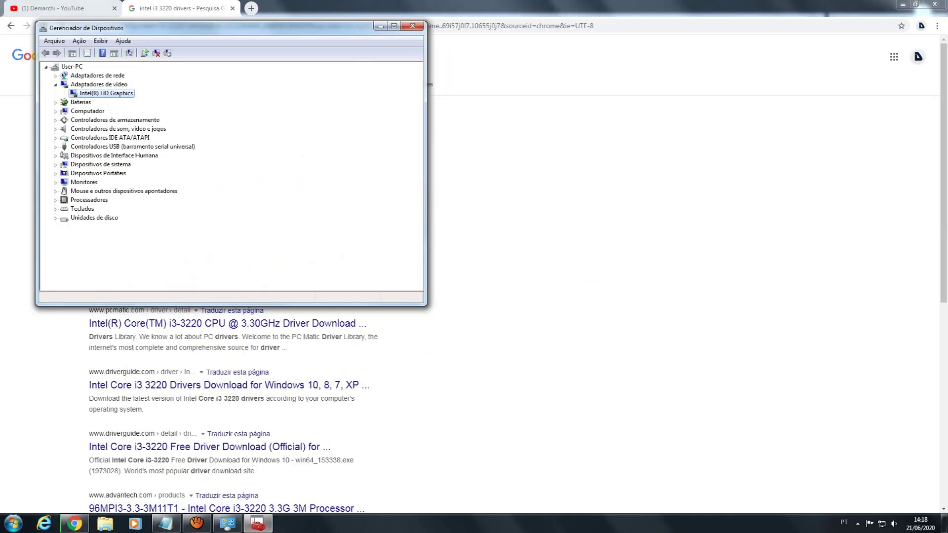
{"action": "left_click", "coordinate": [228, 523]}
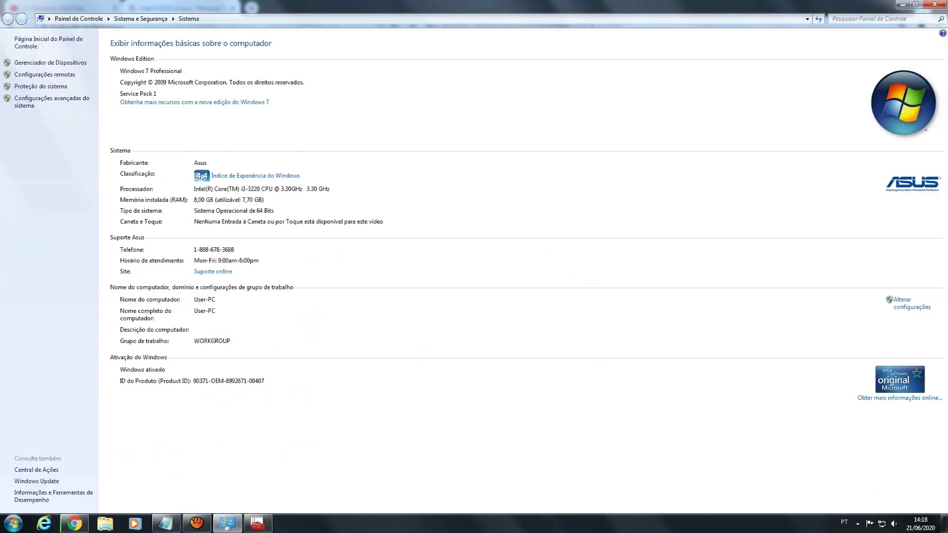
{"action": "left_click", "coordinate": [228, 523]}
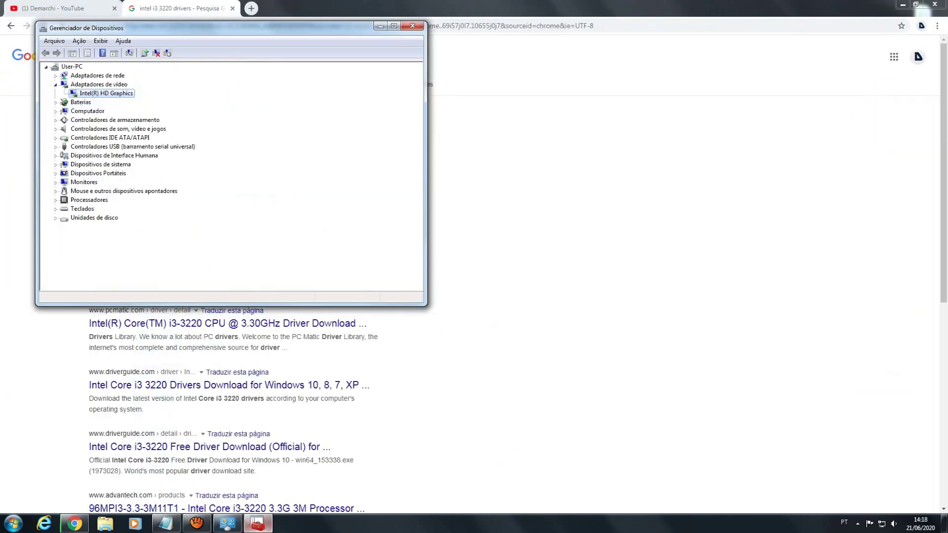
{"action": "left_click", "coordinate": [258, 524]}
Review the browser's full downloads list and close it.
{"action": "left_click", "coordinate": [937, 25]}
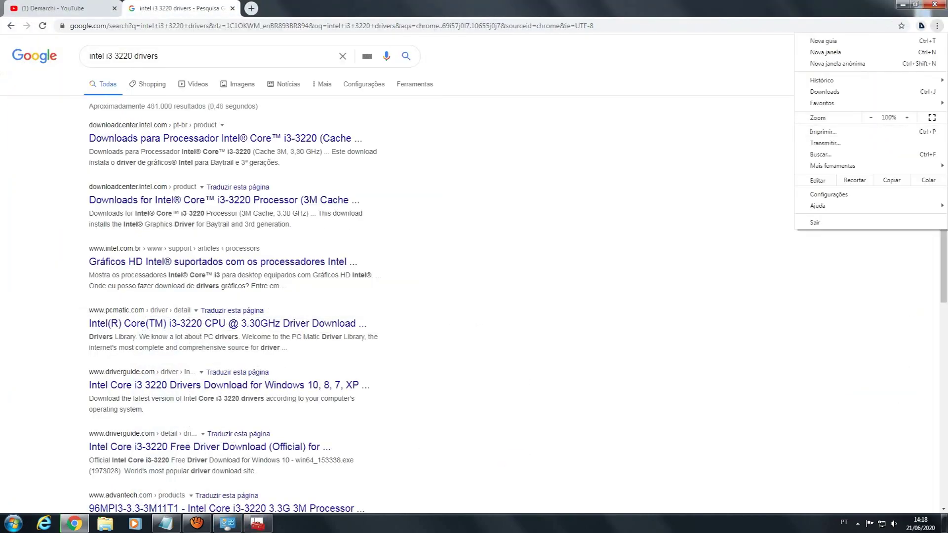
{"action": "left_click", "coordinate": [830, 92]}
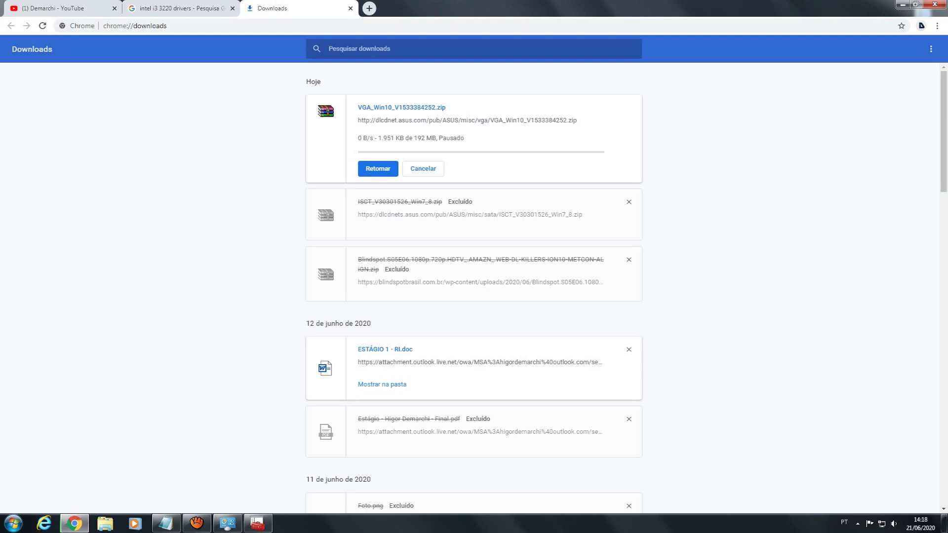
{"action": "left_click", "coordinate": [350, 8]}
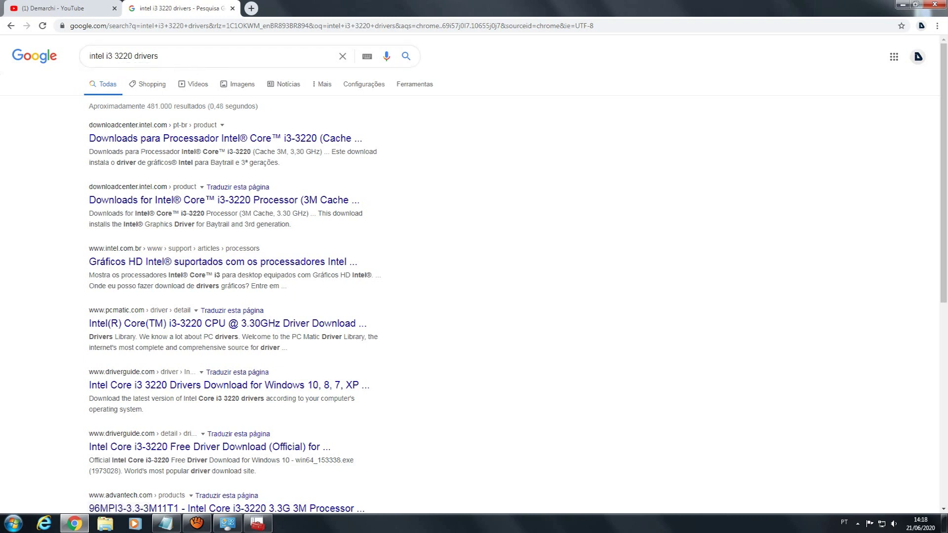
Open Intel's Portuguese download page for the Core i3-3220, filter it by Windows 10, 64 bits, and check the graphics driver's date.
{"action": "left_click", "coordinate": [222, 139]}
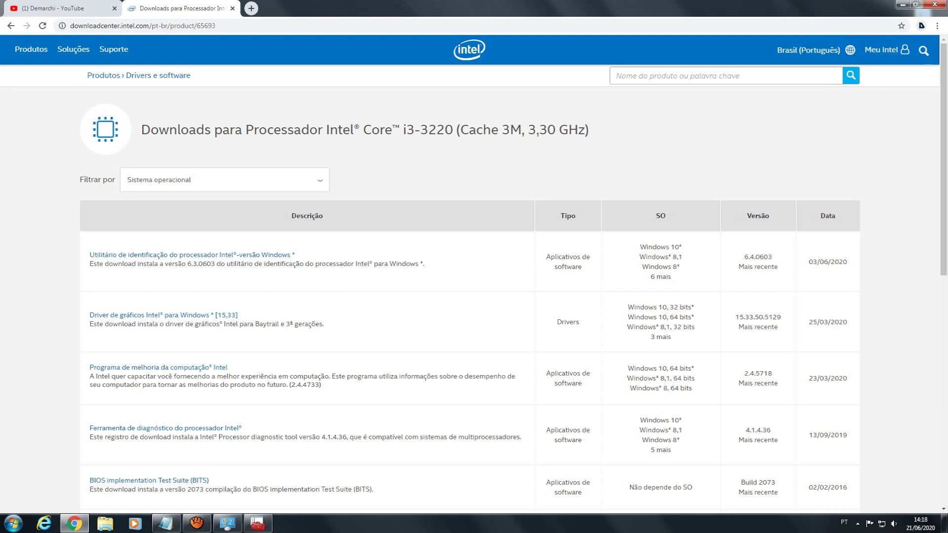
{"action": "left_click", "coordinate": [225, 179]}
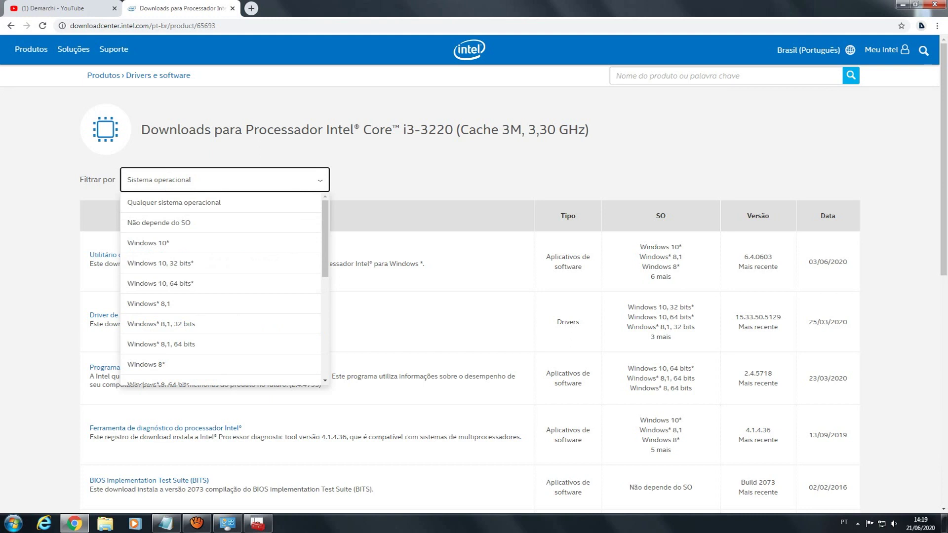
{"action": "left_click", "coordinate": [160, 283]}
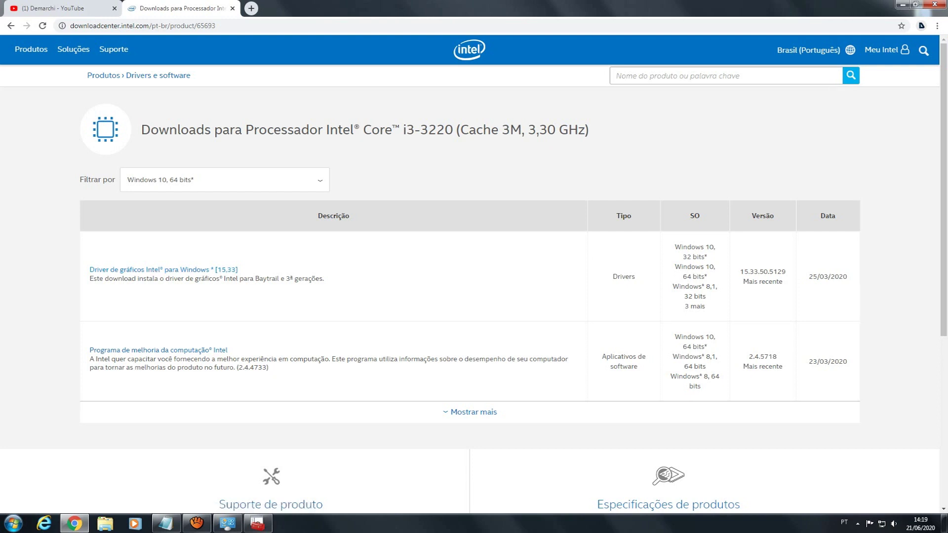
{"action": "left_click_drag", "start_coordinate": [807, 277], "coordinate": [840, 276]}
{"action": "left_click", "coordinate": [840, 276]}
Filter the Intel downloads by Windows 7, 64 bits and open the Intel graphics driver [15,33] page.
{"action": "left_click", "coordinate": [225, 180]}
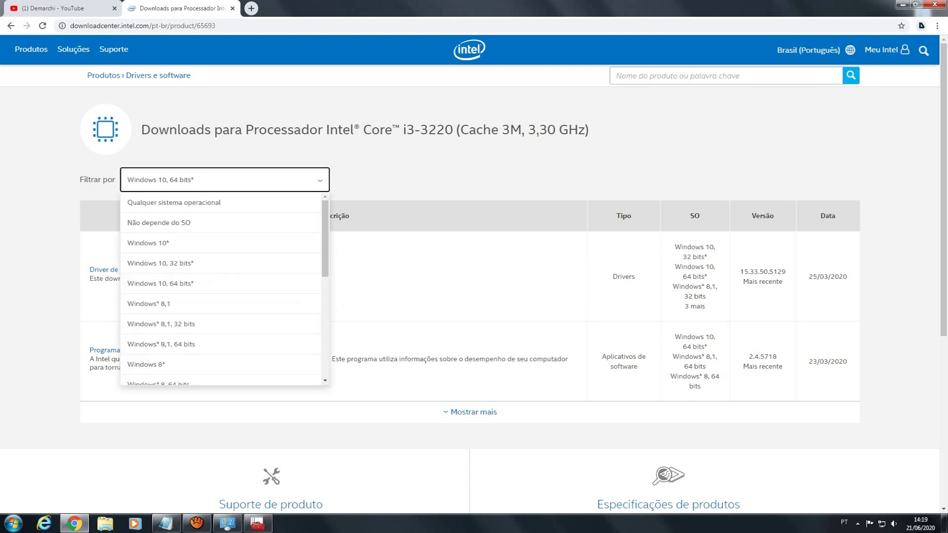
{"action": "scroll", "coordinate": [222, 287], "scroll_direction": "down", "scroll_amount": 3}
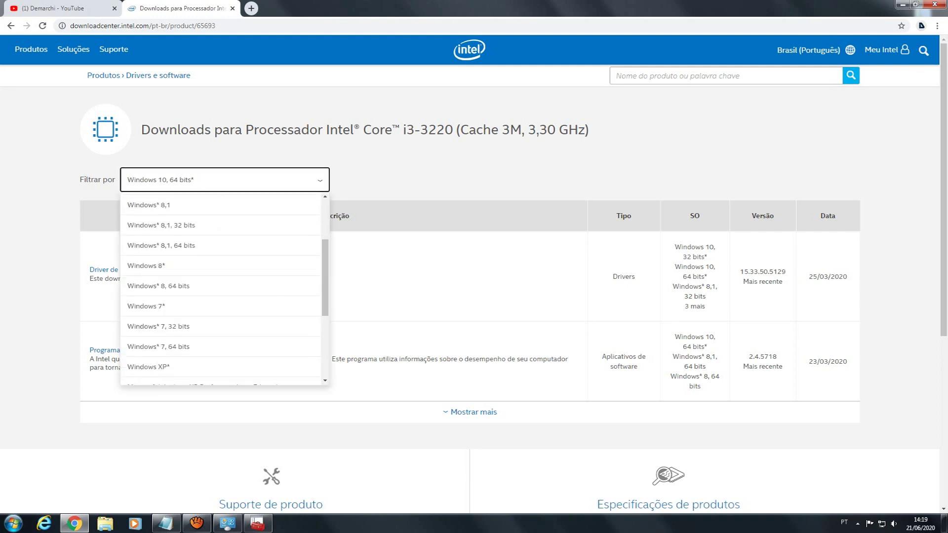
{"action": "left_click", "coordinate": [158, 346]}
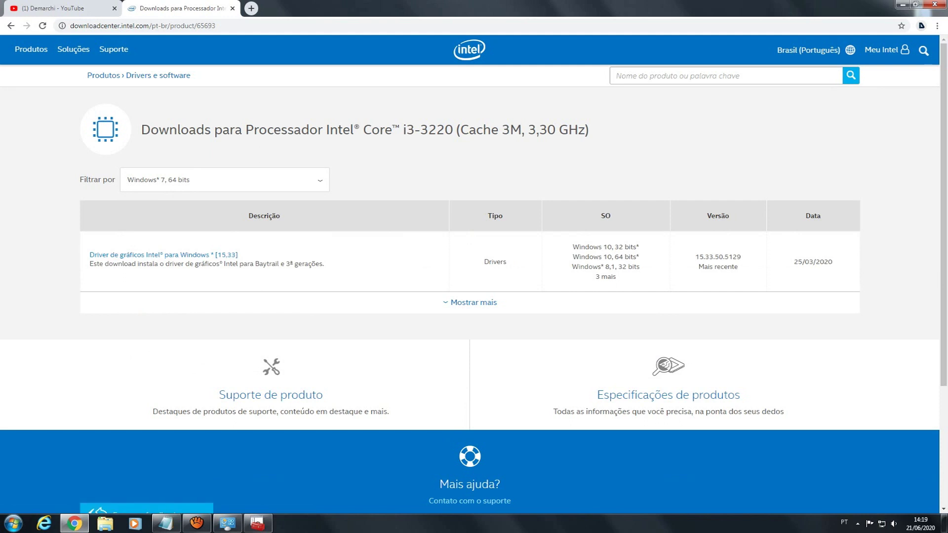
{"action": "left_click", "coordinate": [201, 255]}
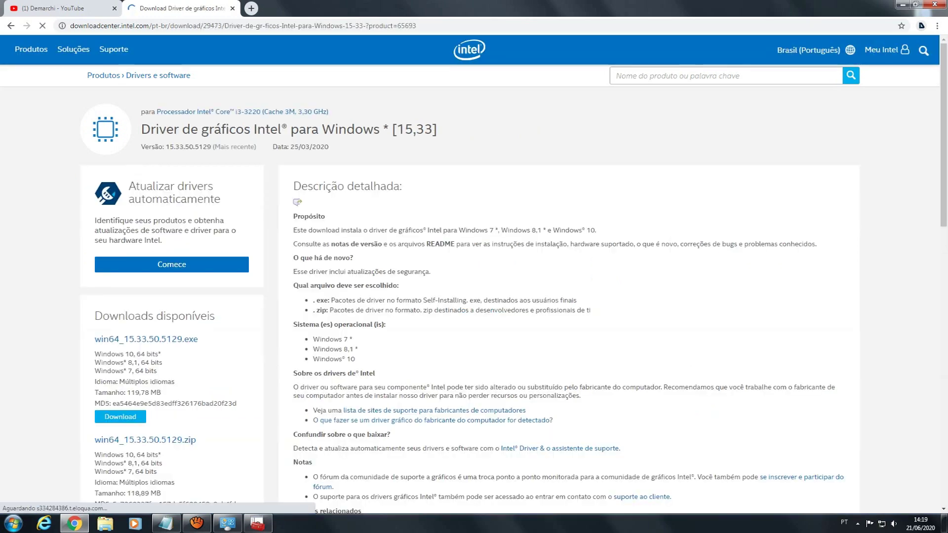
Look through the available driver packages and download win64_15.33.50.5129.zip.
{"action": "scroll", "coordinate": [469, 296], "scroll_direction": "down", "scroll_amount": 6}
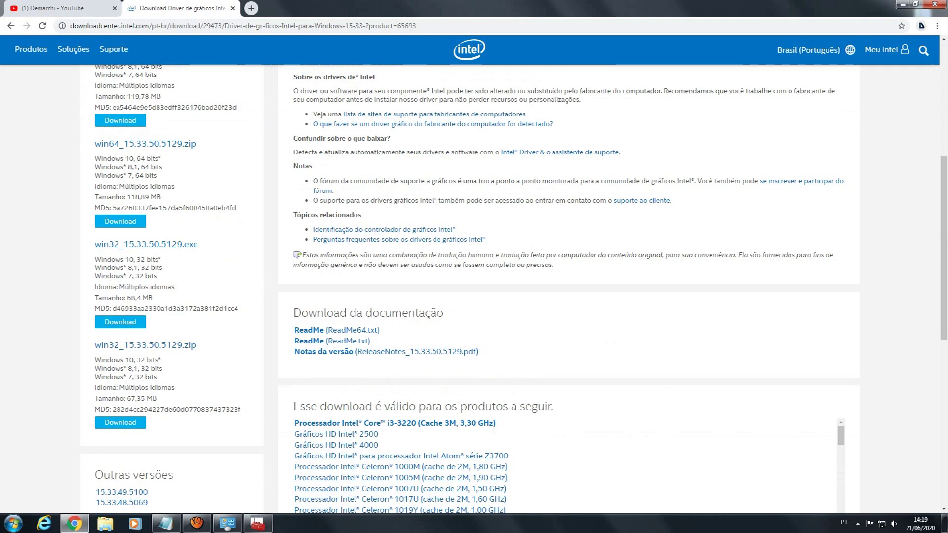
{"action": "scroll", "coordinate": [469, 286], "scroll_direction": "down", "scroll_amount": 2}
{"action": "scroll", "coordinate": [513, 290], "scroll_direction": "up", "scroll_amount": 2}
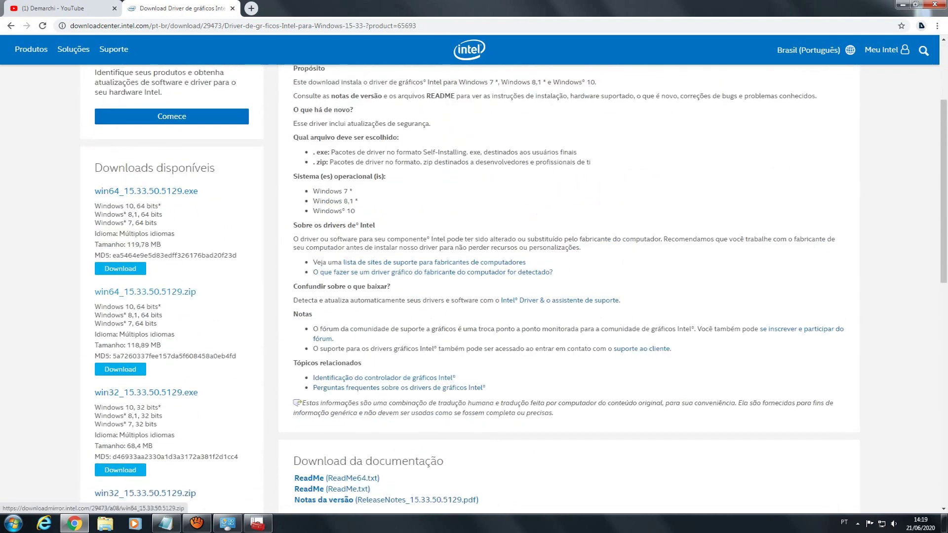
{"action": "left_click", "coordinate": [121, 369]}
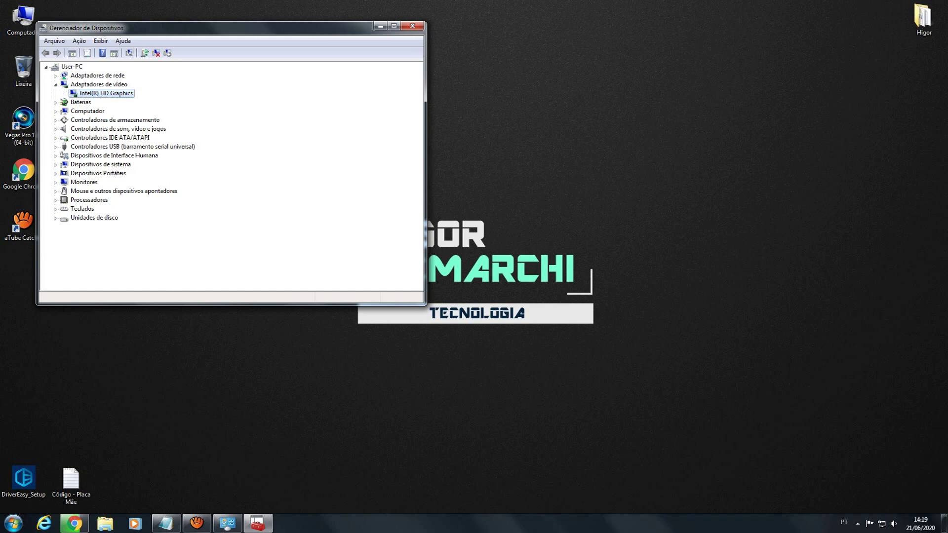
Open the Intel(R) HD Graphics properties in Device Manager and check the installed driver's date and version.
{"action": "key", "text": "Left"}
{"action": "key", "text": "Left"}
{"action": "key", "text": "Right"}
{"action": "key", "text": "Down"}
{"action": "key", "text": "shift+F10"}
{"action": "key", "text": "Up"}
{"action": "key", "text": "Return"}
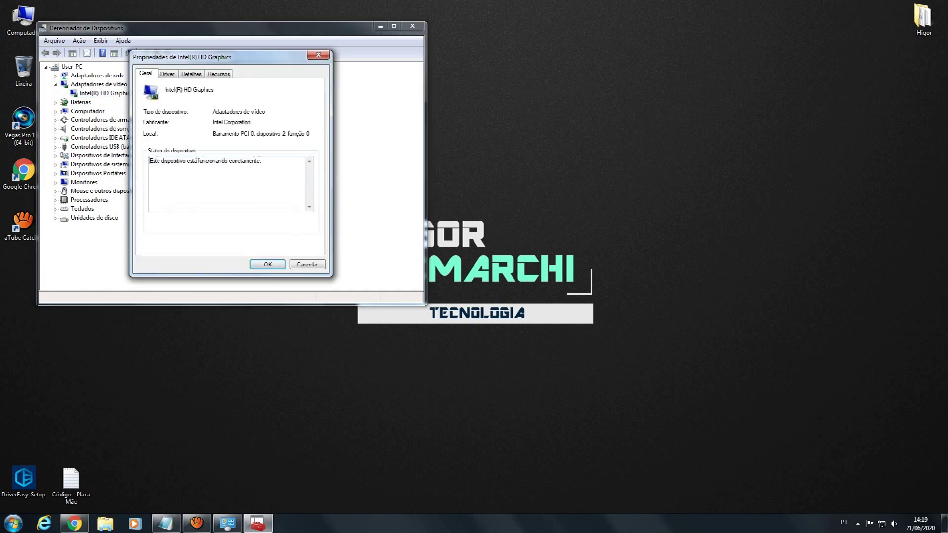
{"action": "key", "text": "ctrl+Tab"}
{"action": "key", "text": "ctrl+Tab"}
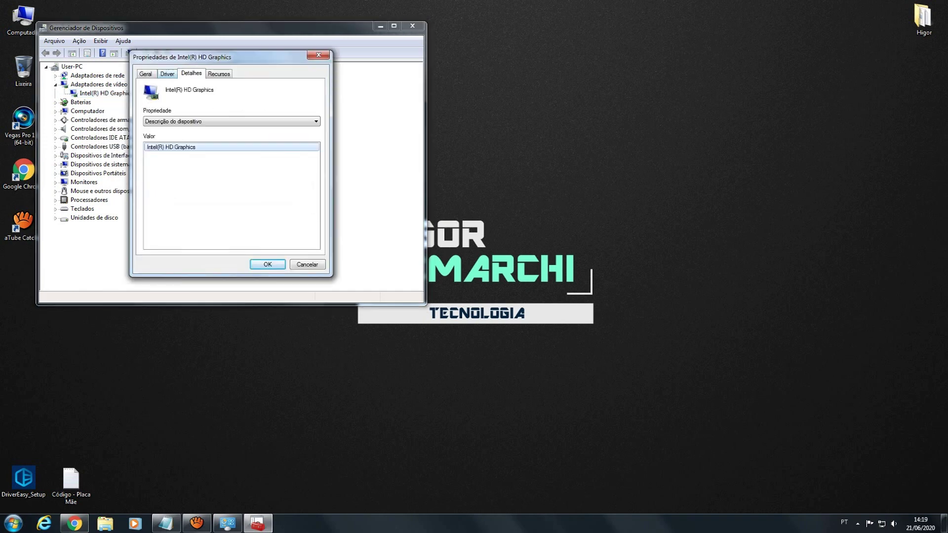
{"action": "key", "text": "ctrl+shift+Tab"}
{"action": "key", "text": "Tab"}
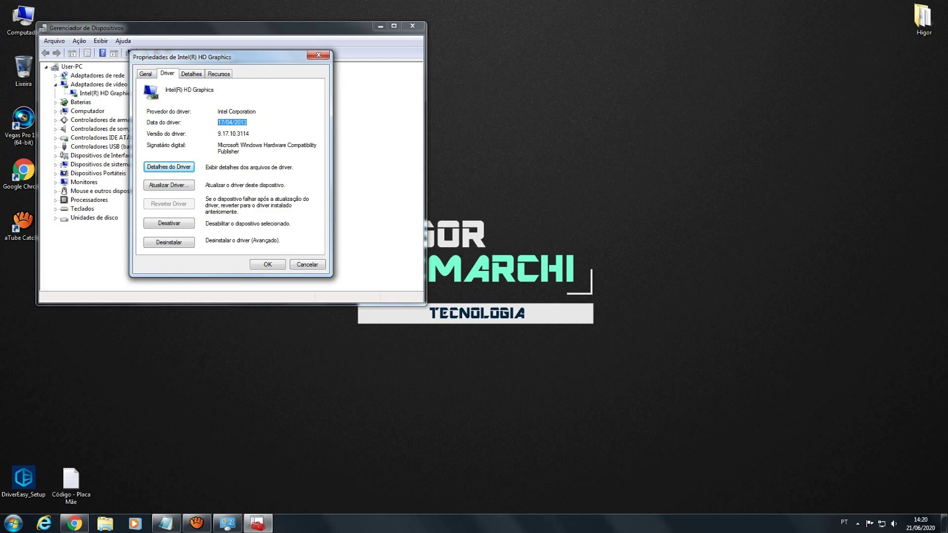
Close the graphics adapter's properties, collapse the video adapters group, close Device Manager and return to the browser.
{"action": "key", "text": "Escape"}
{"action": "key", "text": "Left"}
{"action": "key", "text": "Left"}
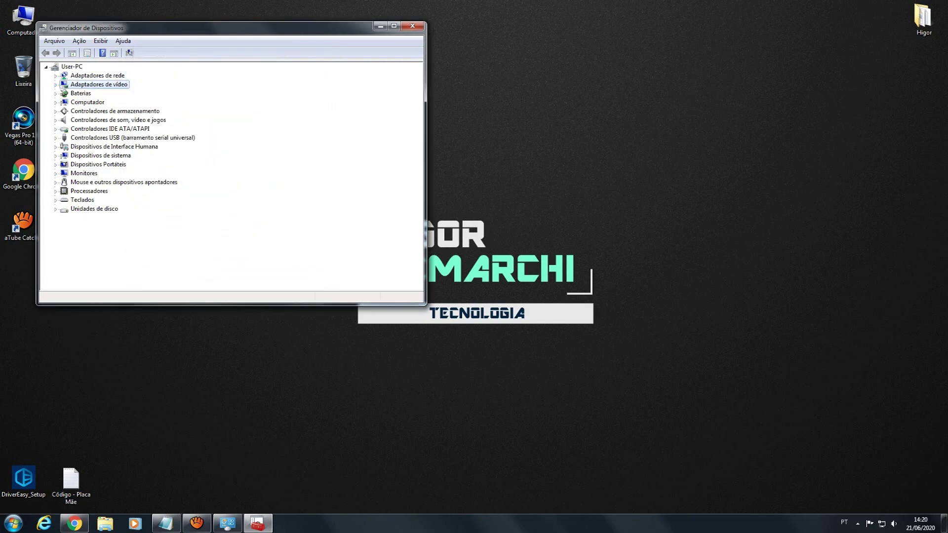
{"action": "key", "text": "alt+F4"}
{"action": "key", "text": "alt+Tab"}
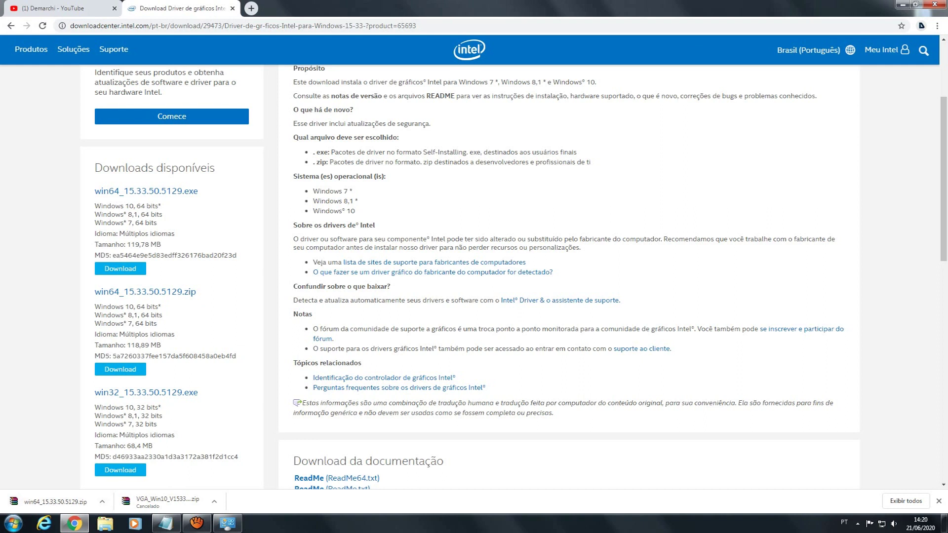
Locate the downloaded win64_15.33.50.5129.zip in its folder and place it on the desktop.
{"action": "right_click", "coordinate": [53, 502]}
{"action": "left_click", "coordinate": [90, 478]}
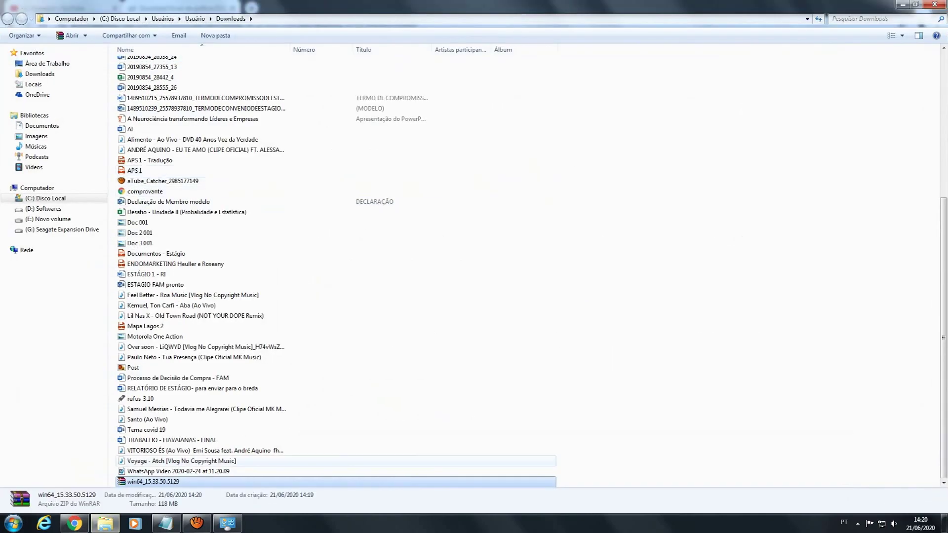
{"action": "left_click", "coordinate": [935, 4]}
{"action": "left_click", "coordinate": [945, 523]}
{"action": "right_click", "coordinate": [374, 208]}
{"action": "left_click", "coordinate": [395, 257]}
Extract the desktop archive into its own win64_15.33.50.5129 folder and move that folder beside the archive.
{"action": "right_click", "coordinate": [404, 222]}
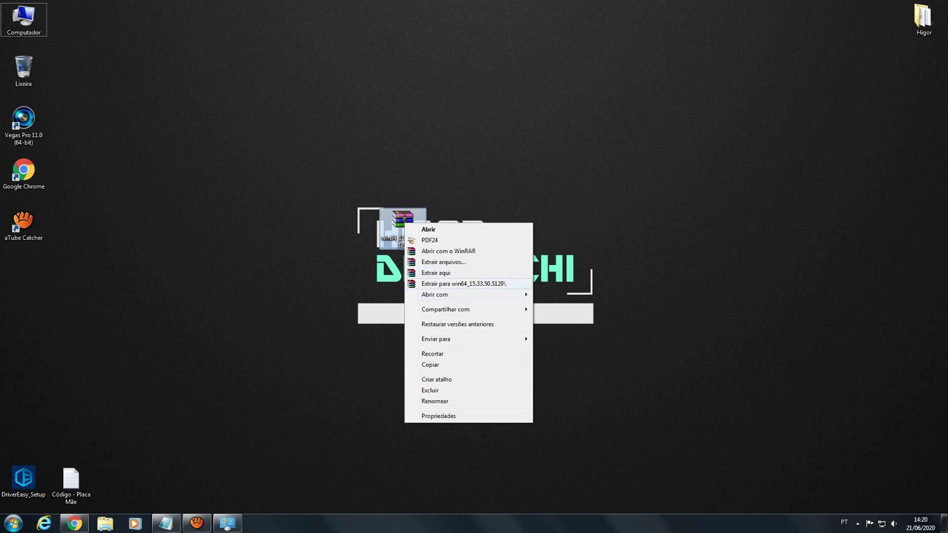
{"action": "left_click", "coordinate": [463, 284]}
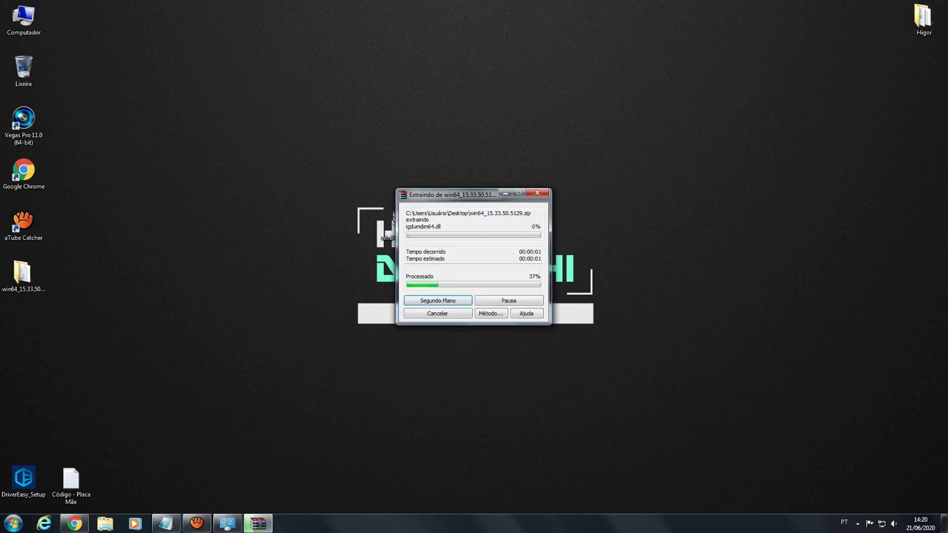
{"action": "left_click_drag", "start_coordinate": [23, 274], "coordinate": [340, 221]}
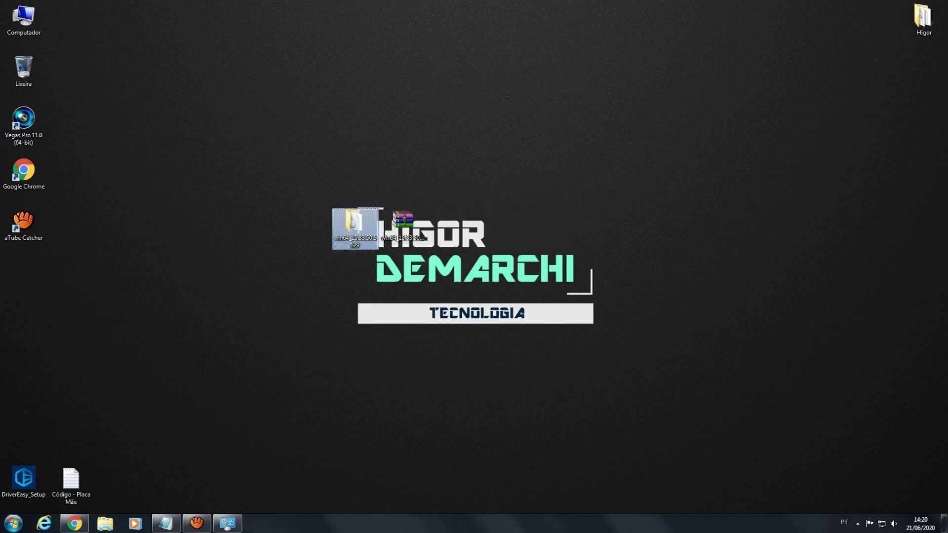
Examine the contents of the extracted win64_15.33.50.5129 folder, then return to the desktop.
{"action": "double_click", "coordinate": [339, 218]}
{"action": "left_click", "coordinate": [135, 137]}
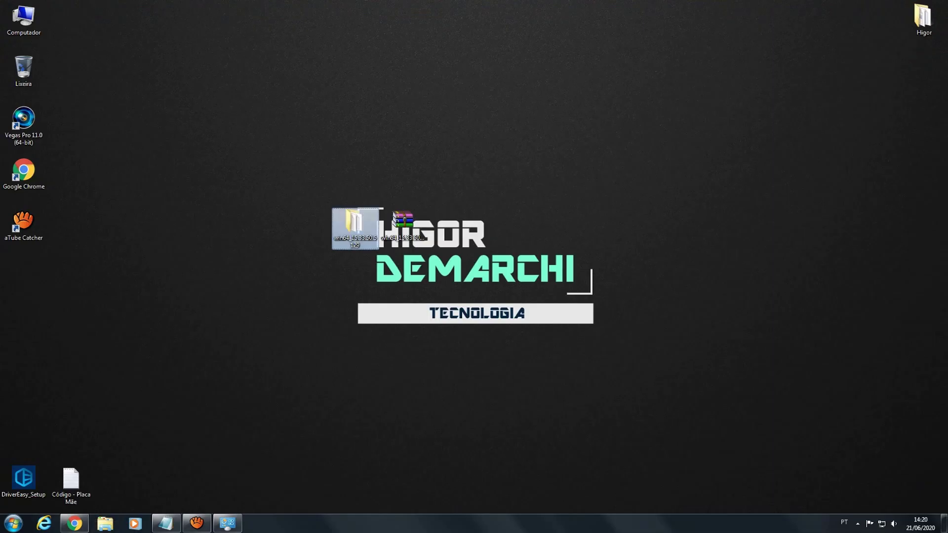
{"action": "right_click", "coordinate": [610, 187]}
{"action": "left_click", "coordinate": [642, 215]}
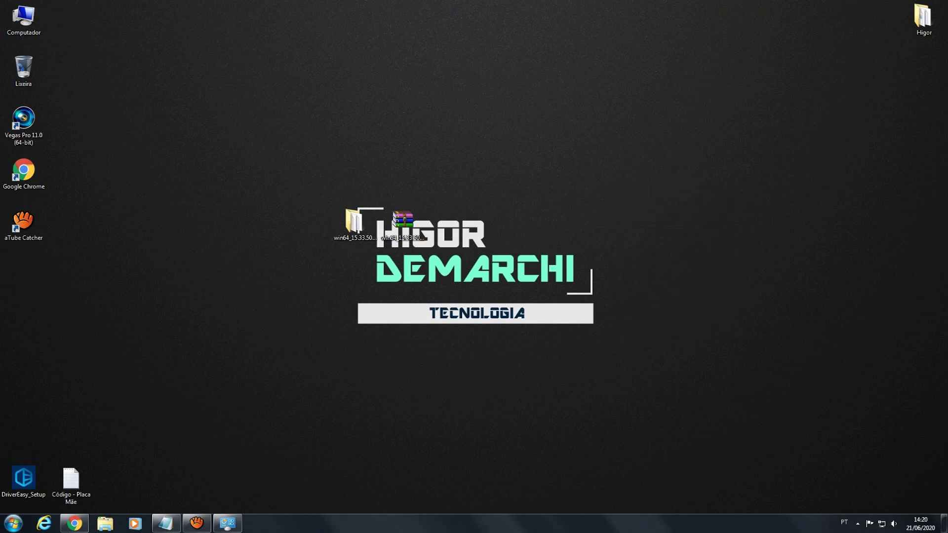
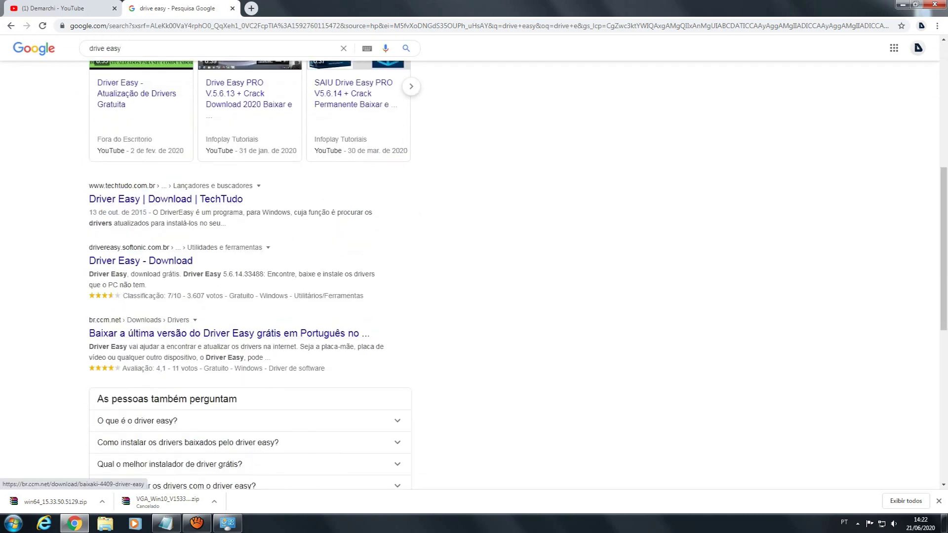
Open the official Driver Easy site from the search results and examine its Lite, Pro and Technician product comparison.
{"action": "scroll", "coordinate": [198, 222], "scroll_direction": "up", "scroll_amount": 7}
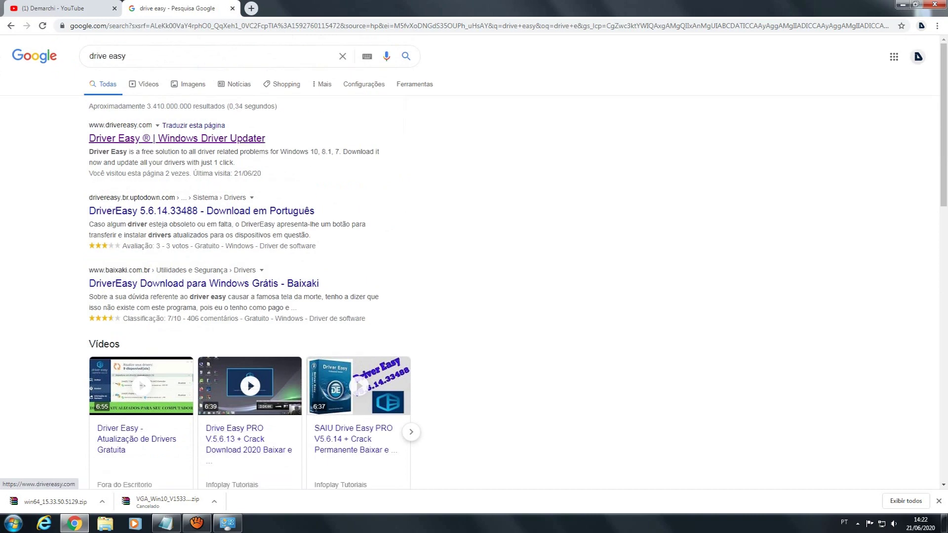
{"action": "left_click", "coordinate": [176, 138]}
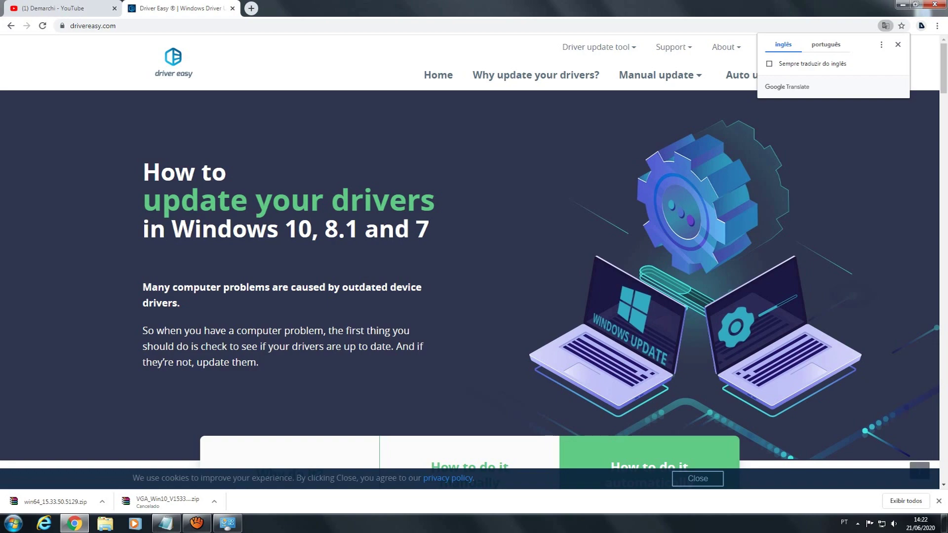
{"action": "scroll", "coordinate": [470, 252], "scroll_direction": "down", "scroll_amount": 15}
{"action": "scroll", "coordinate": [470, 252], "scroll_direction": "down", "scroll_amount": 20}
{"action": "scroll", "coordinate": [471, 252], "scroll_direction": "down", "scroll_amount": 6}
{"action": "scroll", "coordinate": [470, 252], "scroll_direction": "up", "scroll_amount": 3}
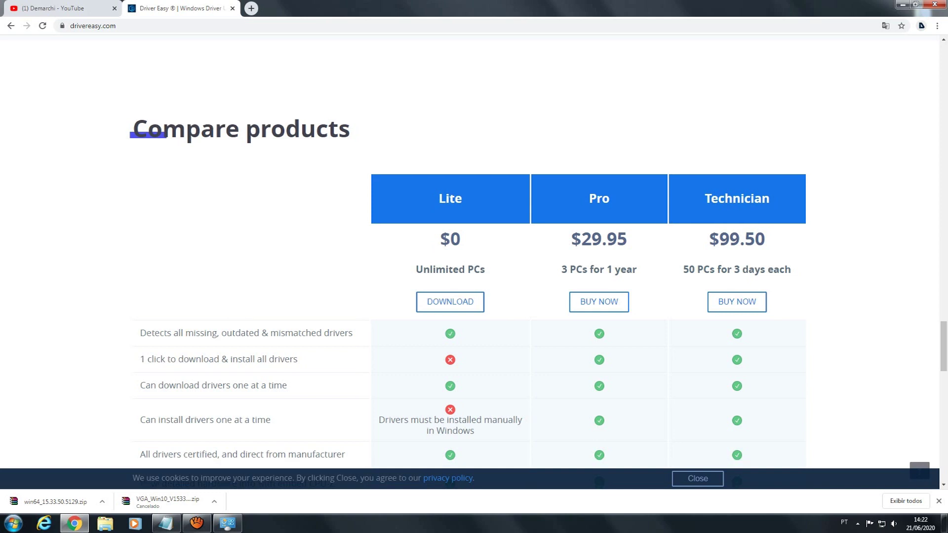
{"action": "scroll", "coordinate": [467, 251], "scroll_direction": "down", "scroll_amount": 2}
{"action": "scroll", "coordinate": [472, 259], "scroll_direction": "down", "scroll_amount": 6}
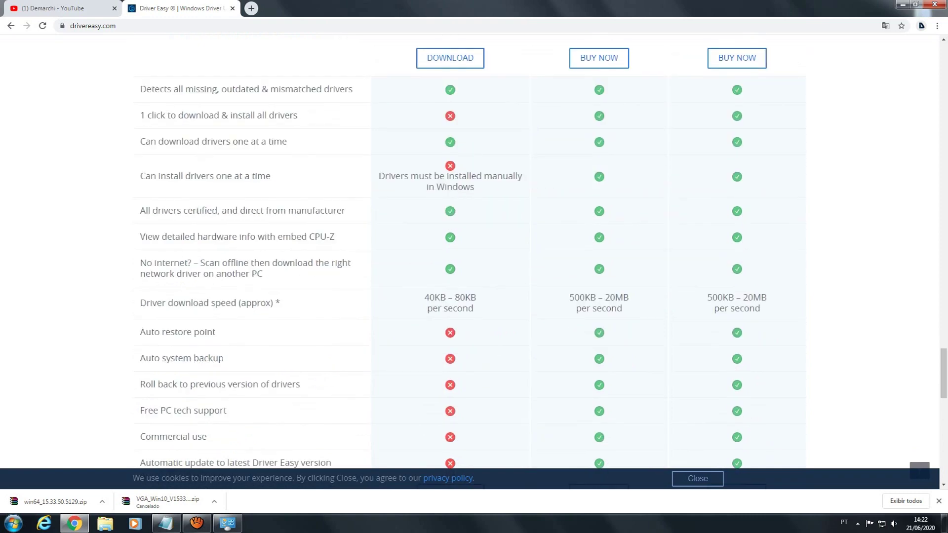
{"action": "scroll", "coordinate": [472, 260], "scroll_direction": "up", "scroll_amount": 8}
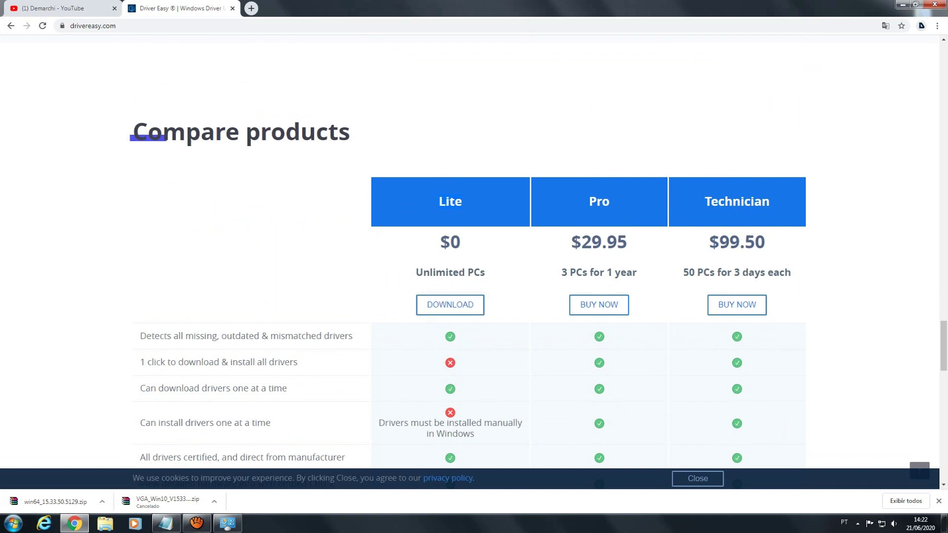
Dismiss the browser's downloads bar, minimize the browser and run DriverEasy_Setup from the desktop, allowing it through the security warning.
{"action": "left_click", "coordinate": [939, 502]}
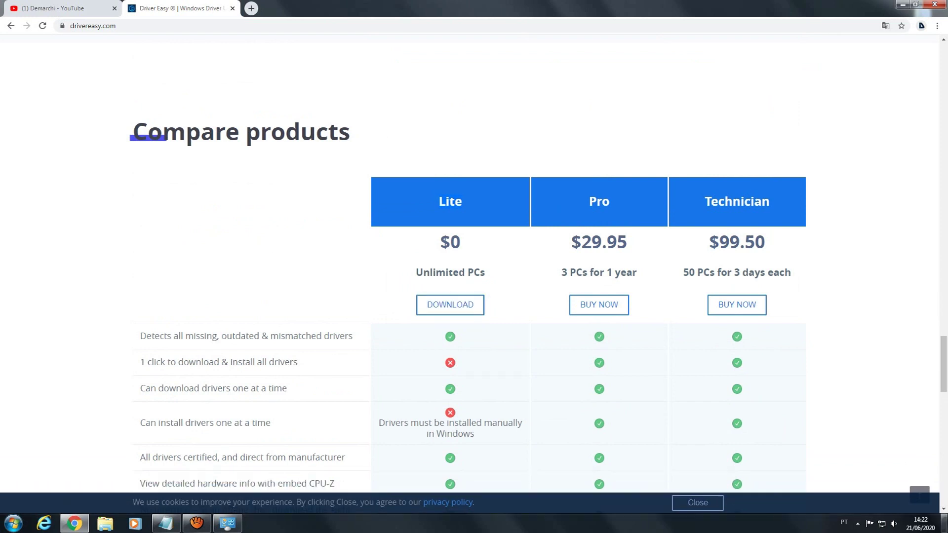
{"action": "left_click", "coordinate": [902, 4]}
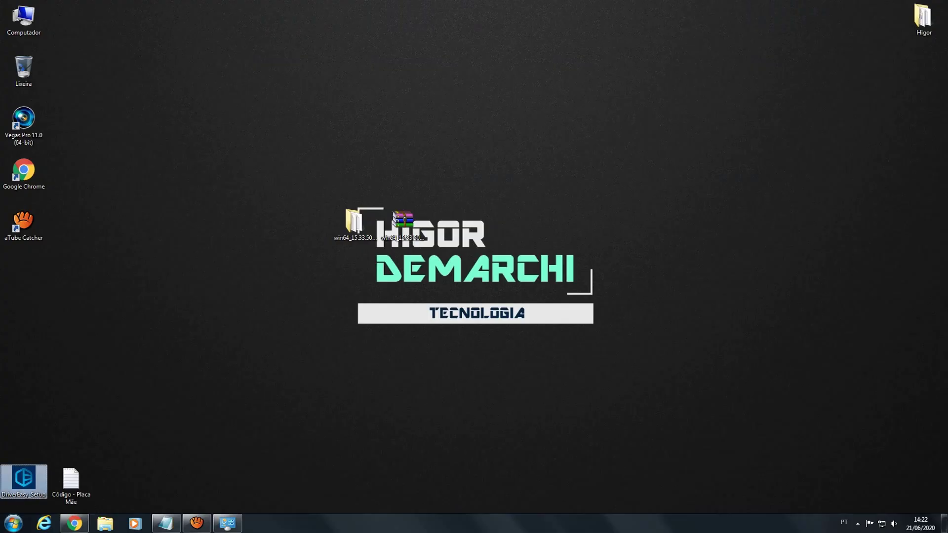
{"action": "key", "text": "Return"}
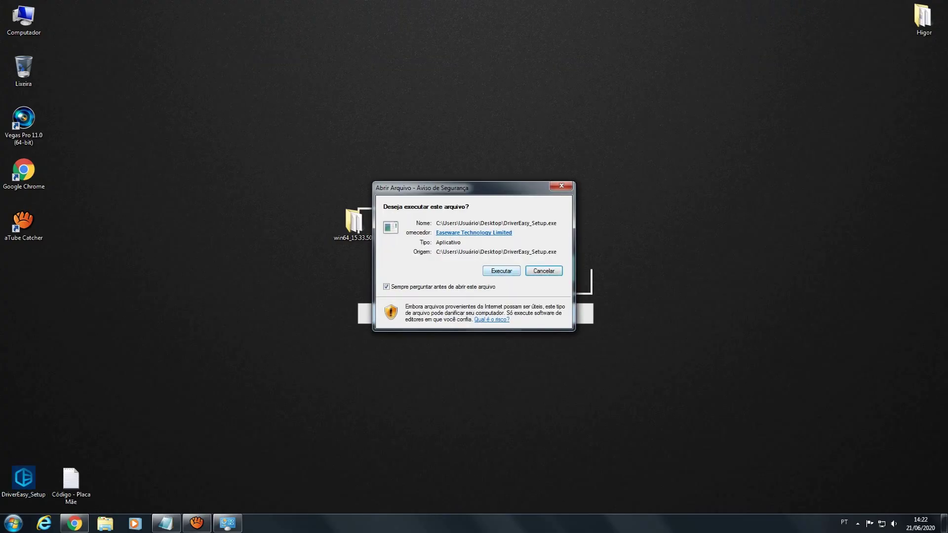
{"action": "key", "text": "Return"}
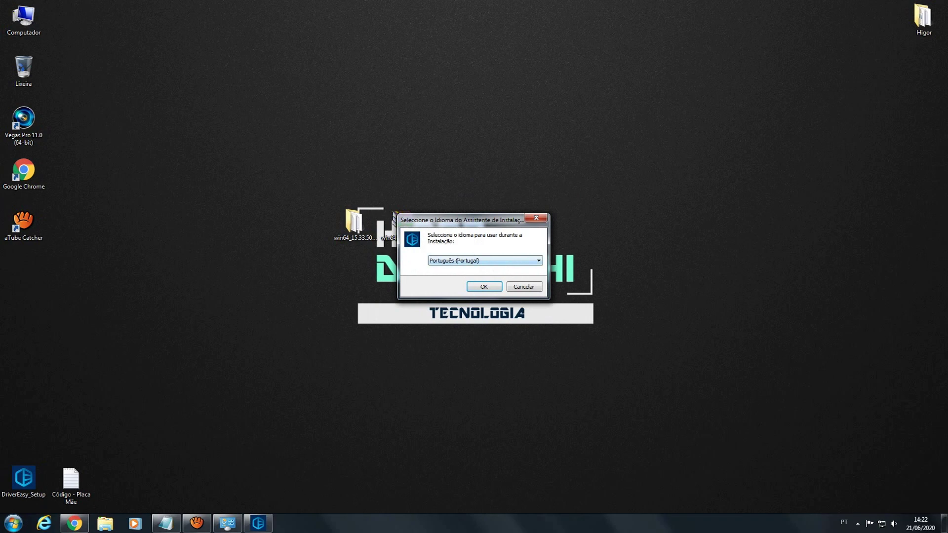
Install Driver Easy with Português (Portugal) as the setup language, and close the upgrade web page that follows.
{"action": "left_click", "coordinate": [485, 261]}
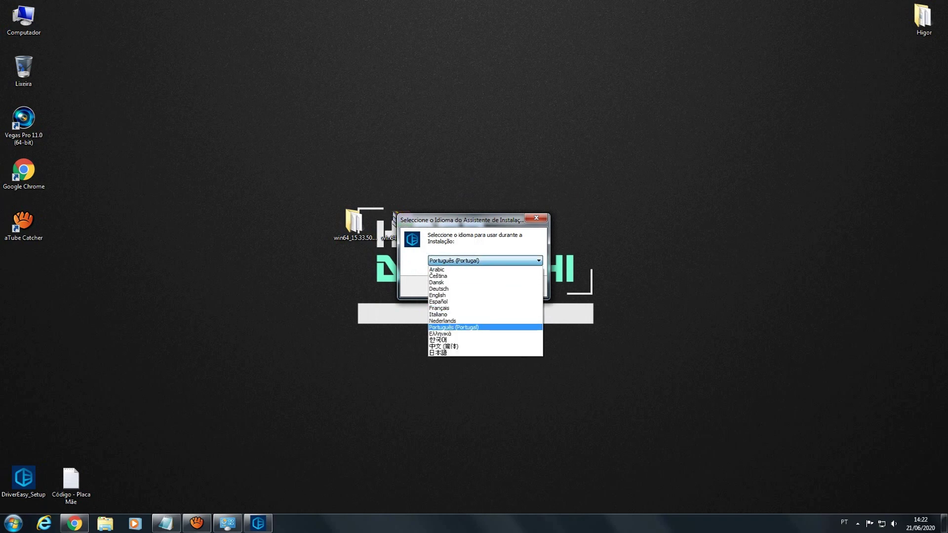
{"action": "left_click", "coordinate": [474, 327]}
{"action": "left_click", "coordinate": [485, 286]}
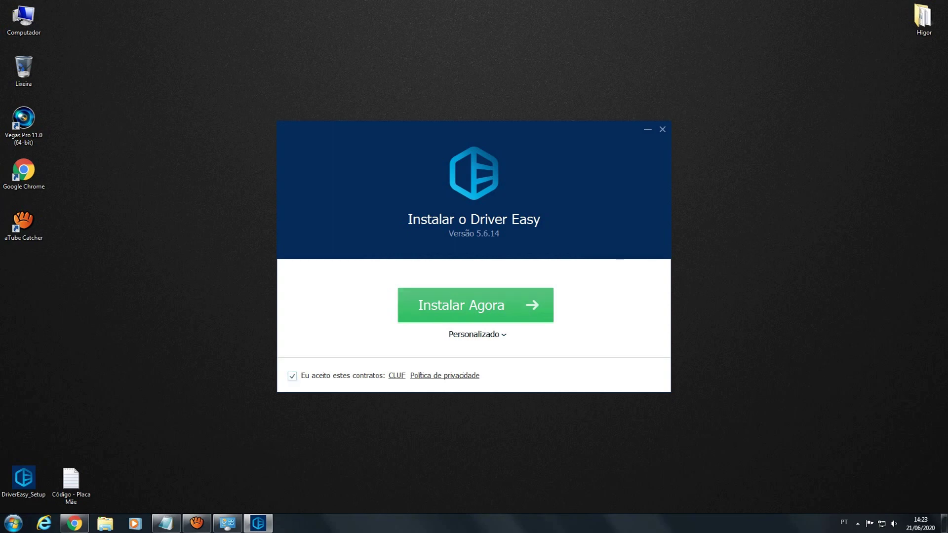
{"action": "left_click", "coordinate": [476, 305]}
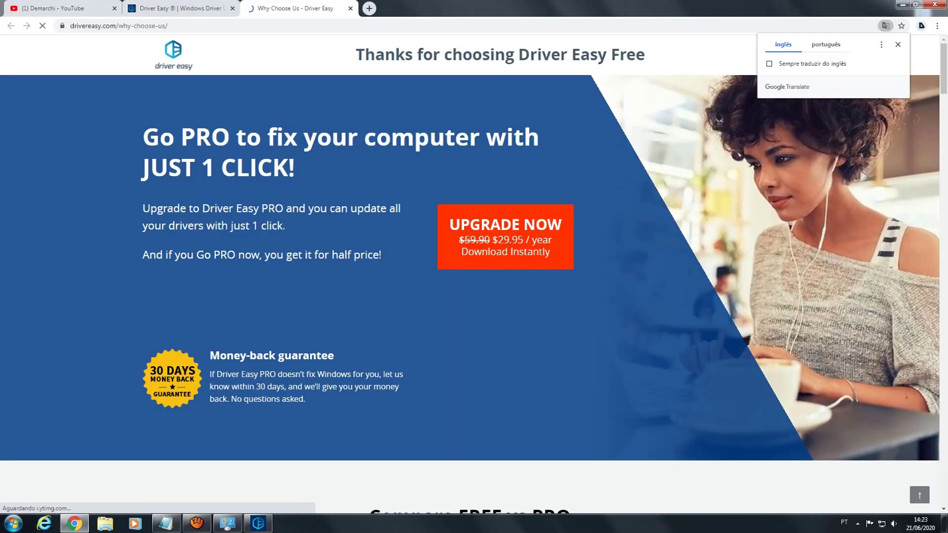
{"action": "key", "text": "ctrl+w"}
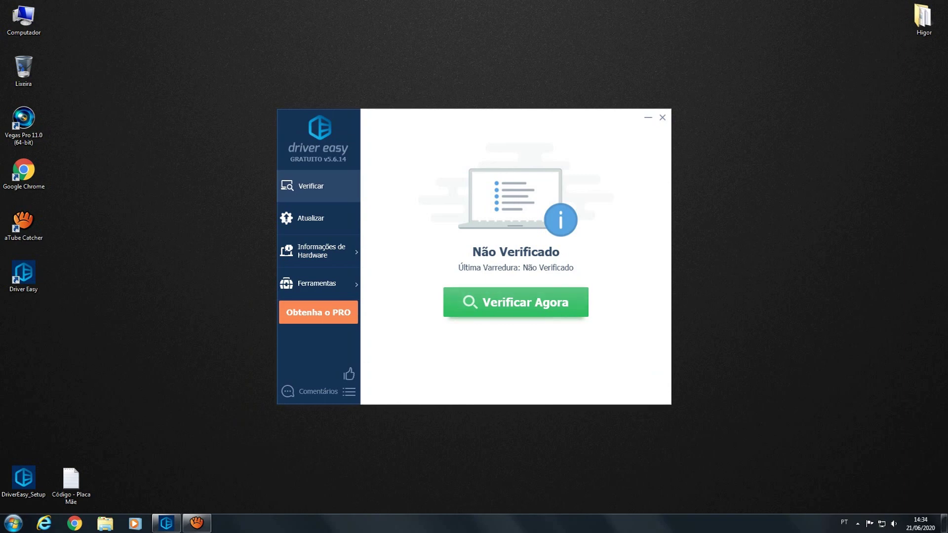
Scan the computer with Driver Easy and review the lists of outdated and up-to-date drivers.
{"action": "left_click", "coordinate": [516, 302]}
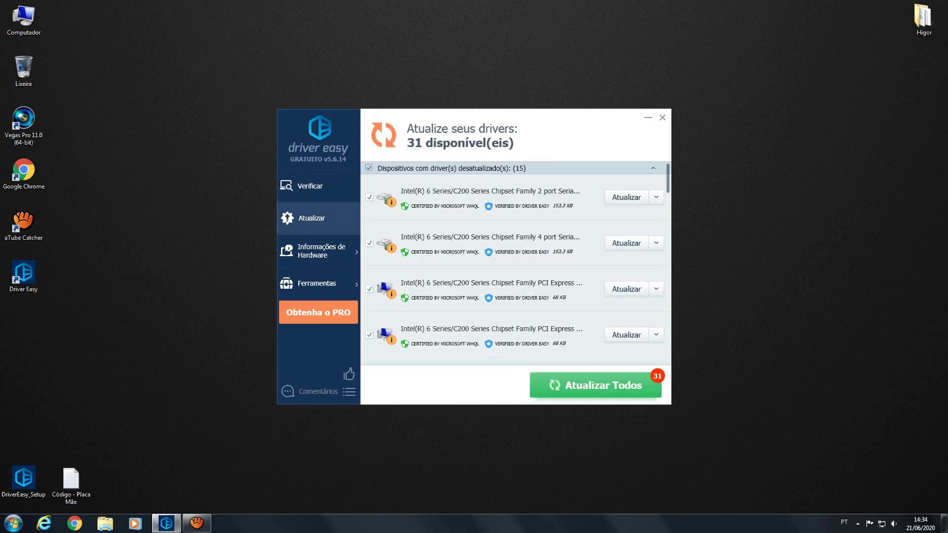
{"action": "scroll", "coordinate": [435, 193], "scroll_direction": "down", "scroll_amount": 3}
{"action": "scroll", "coordinate": [516, 262], "scroll_direction": "down", "scroll_amount": 15}
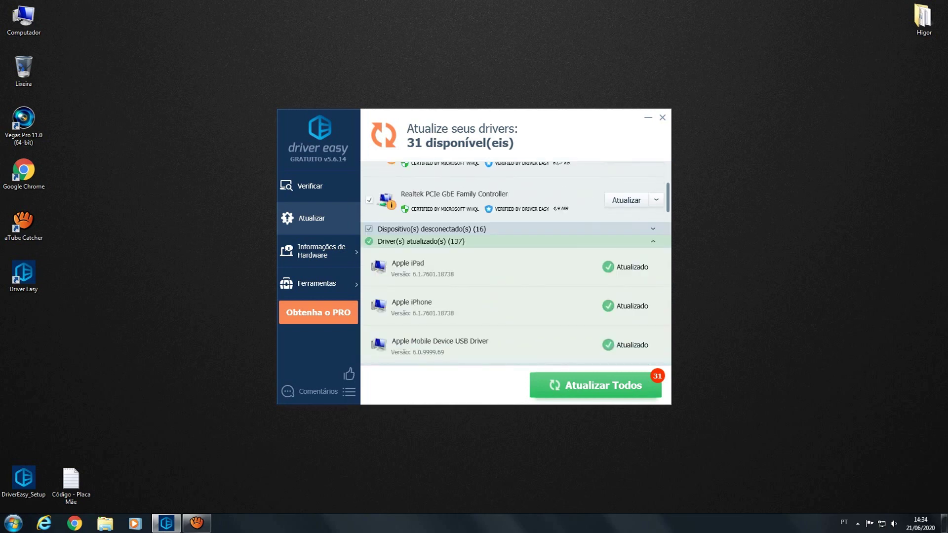
{"action": "scroll", "coordinate": [434, 269], "scroll_direction": "down", "scroll_amount": 5}
{"action": "scroll", "coordinate": [514, 261], "scroll_direction": "down", "scroll_amount": 5}
{"action": "scroll", "coordinate": [514, 262], "scroll_direction": "up", "scroll_amount": 10}
{"action": "scroll", "coordinate": [515, 264], "scroll_direction": "up", "scroll_amount": 6}
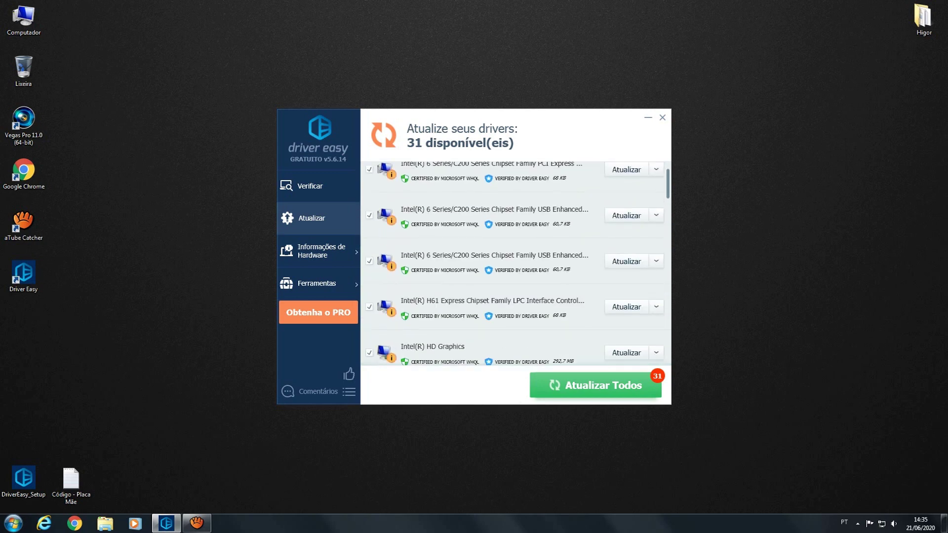
{"action": "scroll", "coordinate": [513, 262], "scroll_direction": "up", "scroll_amount": 1}
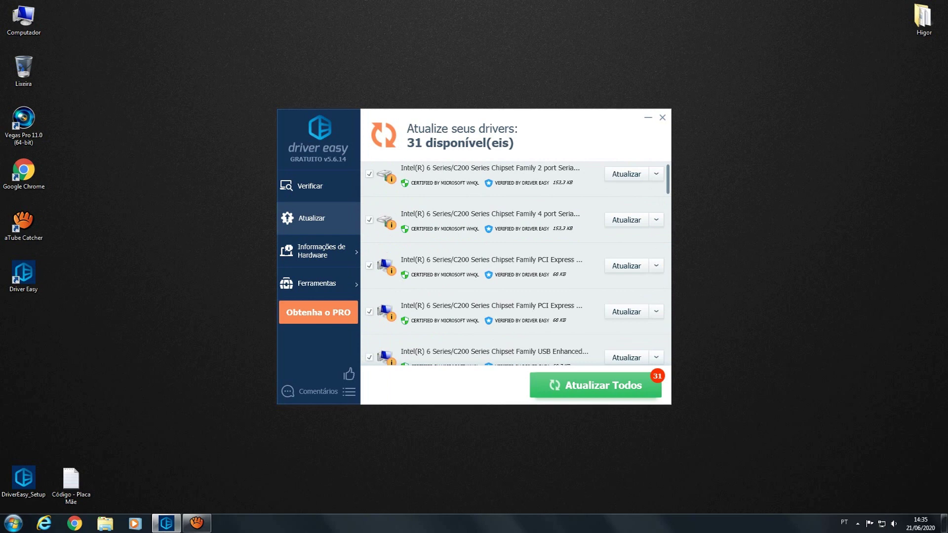
{"action": "scroll", "coordinate": [519, 252], "scroll_direction": "up", "scroll_amount": 1}
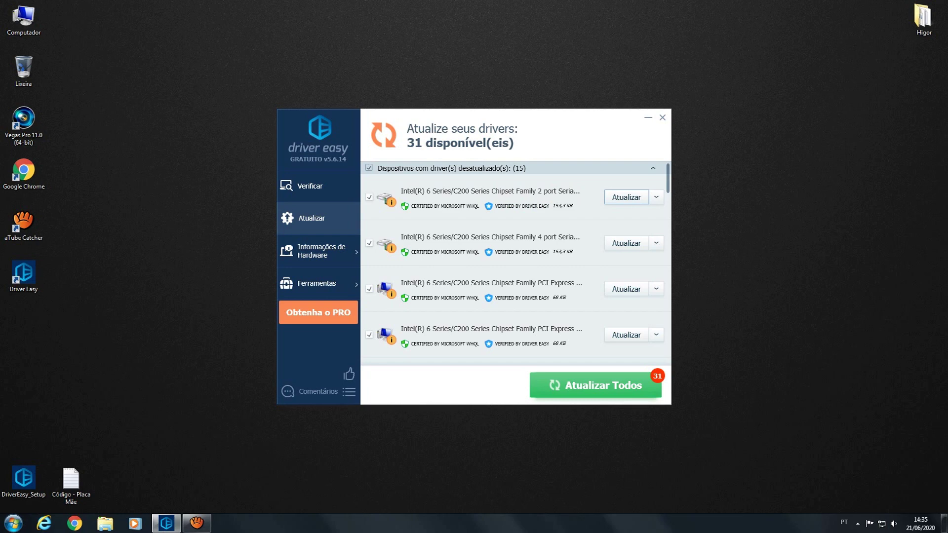
Download the update for the Intel 6 Series/C200 2 port Serial ATA controller, choosing manual restore point creation and manual installation.
{"action": "left_click", "coordinate": [627, 197]}
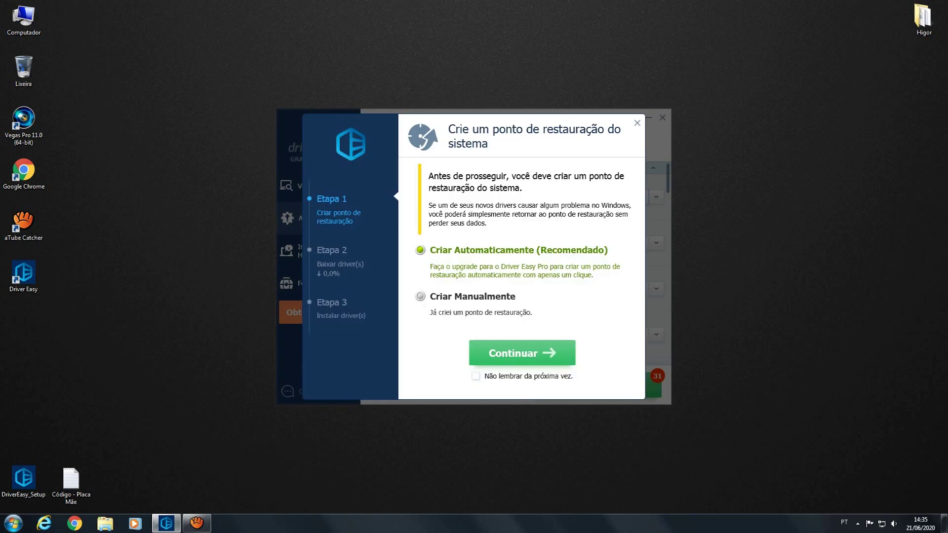
{"action": "left_click", "coordinate": [421, 296]}
{"action": "left_click", "coordinate": [522, 353]}
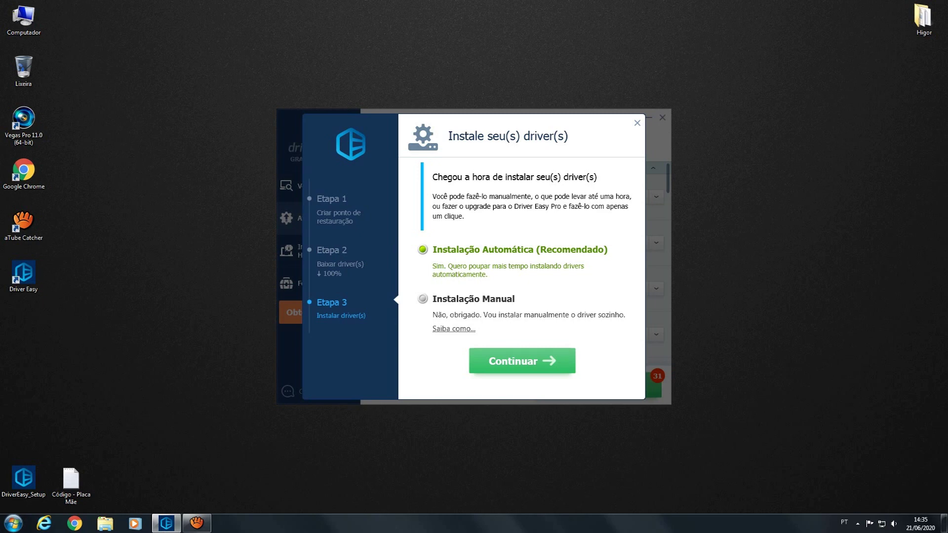
{"action": "left_click", "coordinate": [423, 299]}
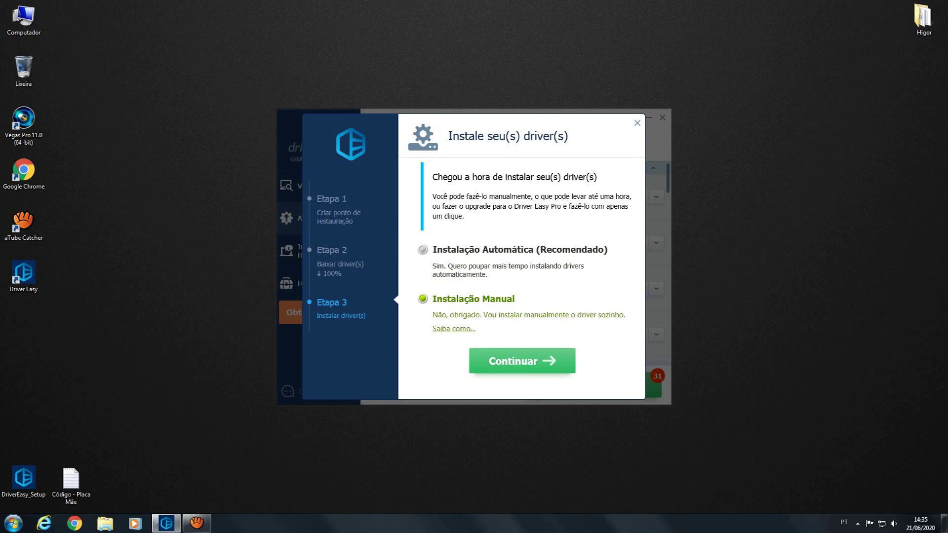
{"action": "left_click", "coordinate": [522, 361]}
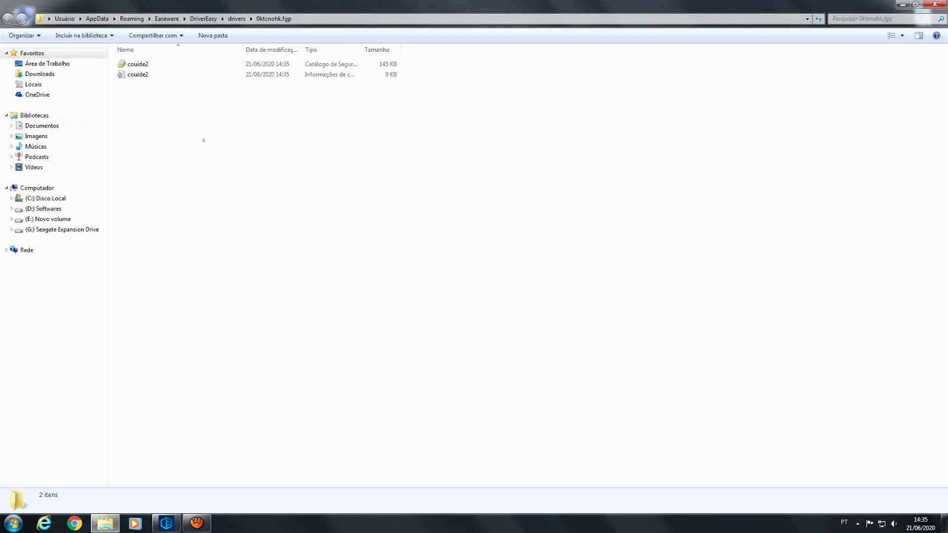
Examine the two couide2 driver files in the downloaded folder and check the update list in Driver Easy.
{"action": "left_click_drag", "start_coordinate": [203, 141], "coordinate": [143, 56]}
{"action": "left_click", "coordinate": [204, 140]}
{"action": "left_click_drag", "start_coordinate": [205, 142], "coordinate": [276, 61]}
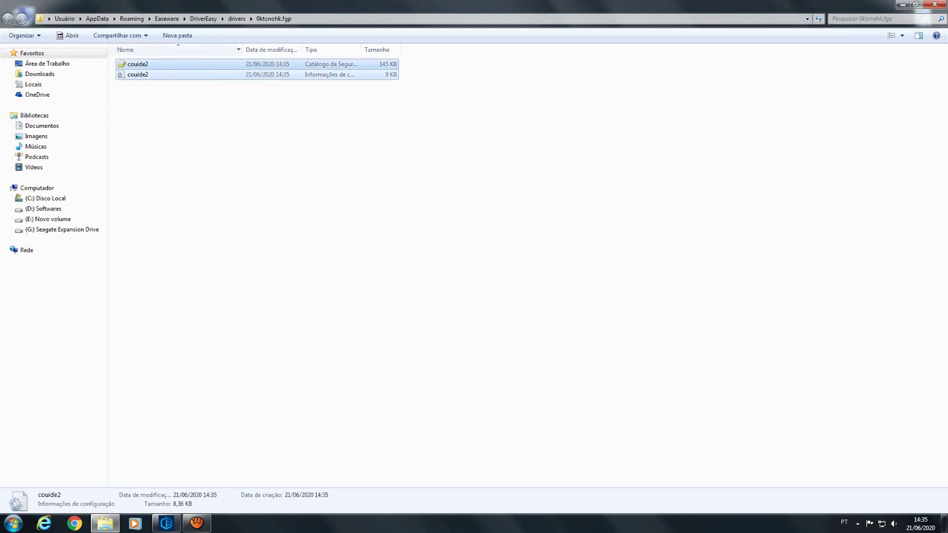
{"action": "left_click", "coordinate": [197, 115]}
{"action": "left_click_drag", "start_coordinate": [197, 115], "coordinate": [152, 75]}
{"action": "left_click", "coordinate": [230, 151]}
{"action": "left_click_drag", "start_coordinate": [231, 150], "coordinate": [329, 75]}
{"action": "left_click_drag", "start_coordinate": [240, 163], "coordinate": [171, 62]}
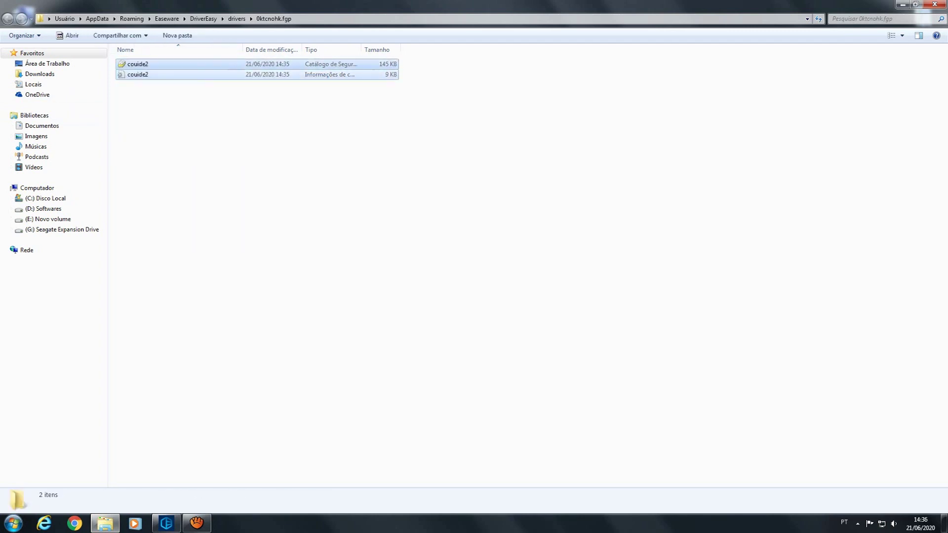
{"action": "left_click", "coordinate": [212, 109]}
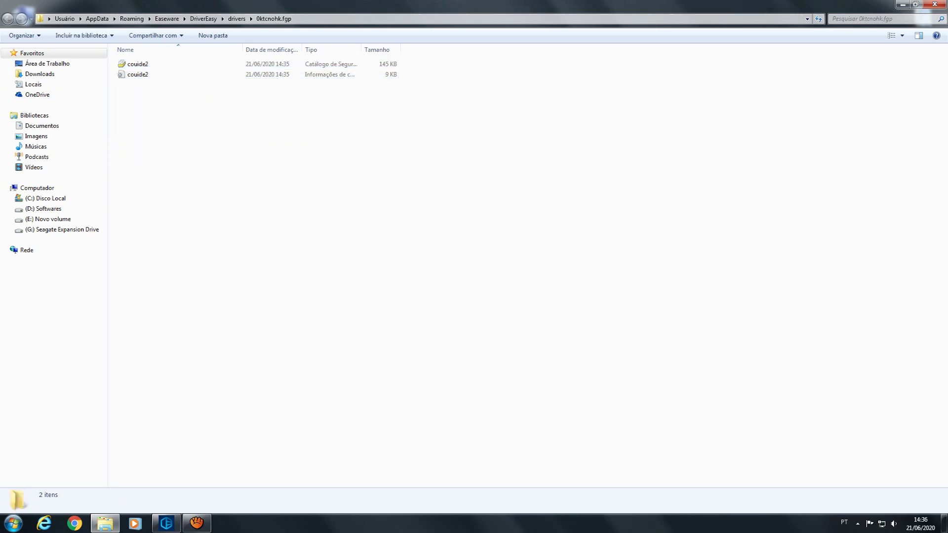
{"action": "left_click", "coordinate": [169, 524]}
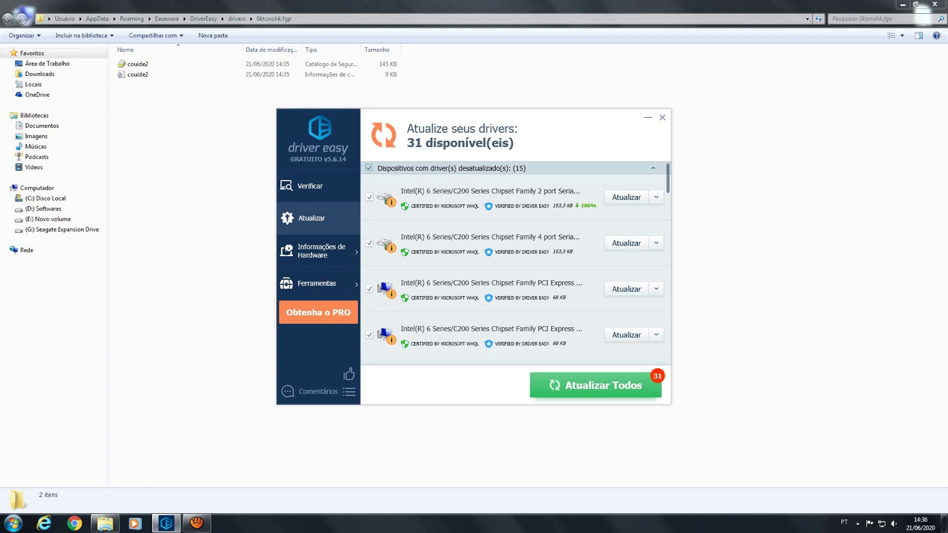
{"action": "key", "text": "alt+Tab"}
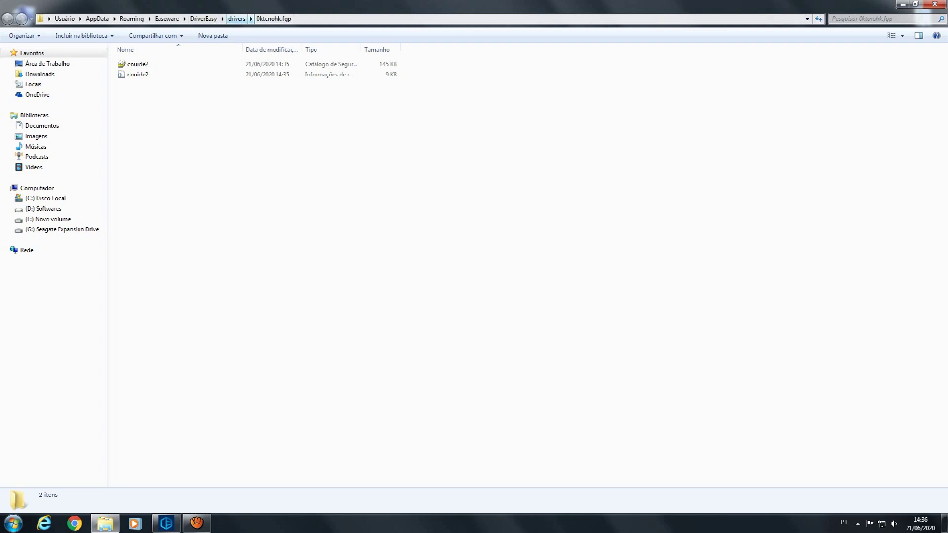
Copy the 0ktcnohk.fgp folder from Driver Easy's drivers folder to the desktop and place it near the Computador and Lixeira icons.
{"action": "left_click", "coordinate": [237, 19]}
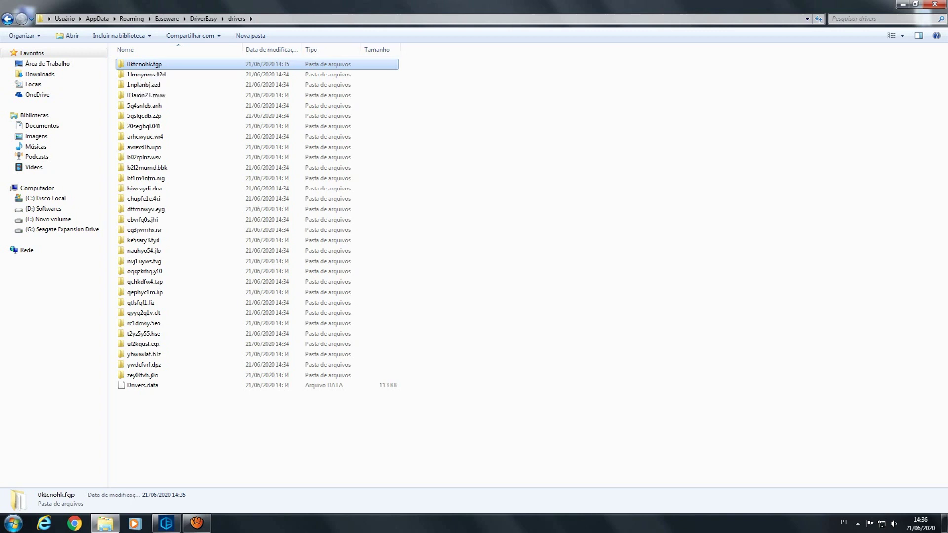
{"action": "right_click", "coordinate": [137, 64]}
{"action": "left_click", "coordinate": [163, 294]}
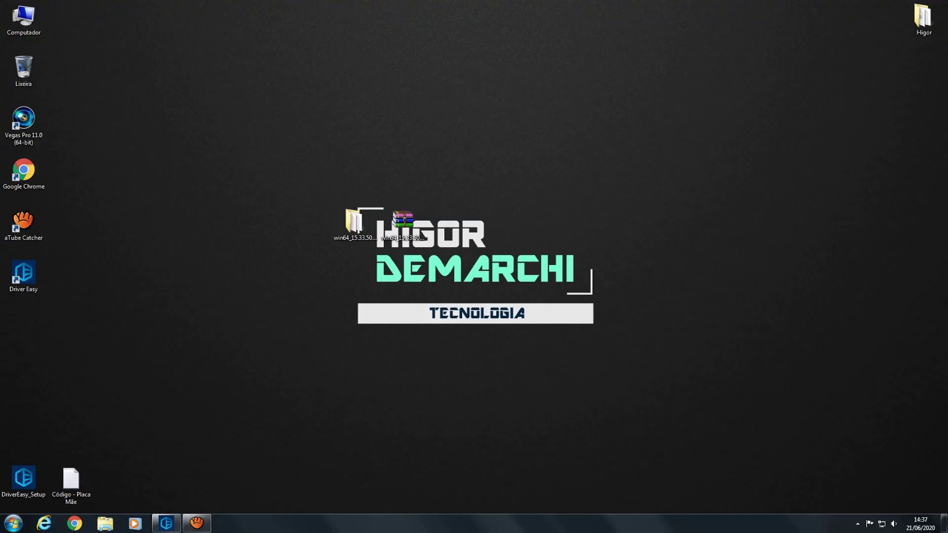
{"action": "right_click", "coordinate": [462, 158]}
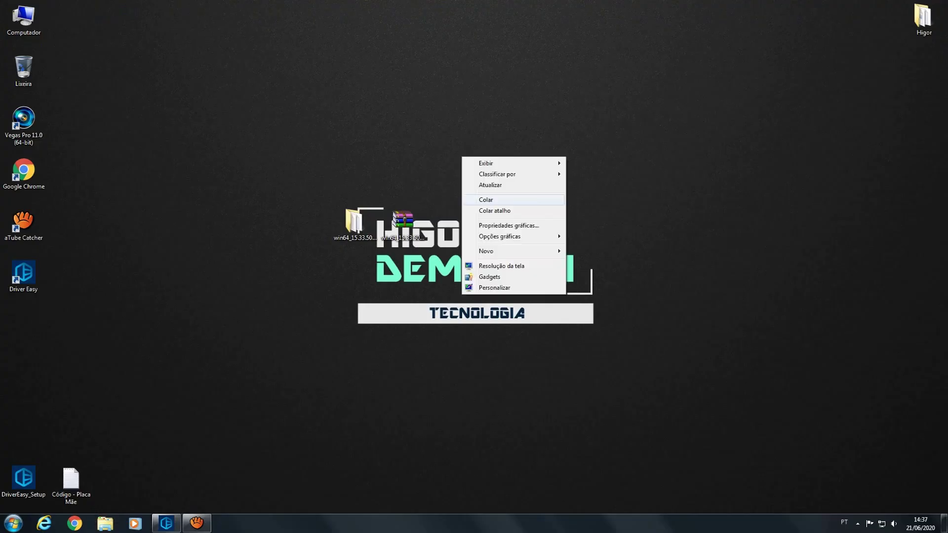
{"action": "left_click", "coordinate": [486, 199]}
{"action": "left_click_drag", "start_coordinate": [450, 121], "coordinate": [164, 69]}
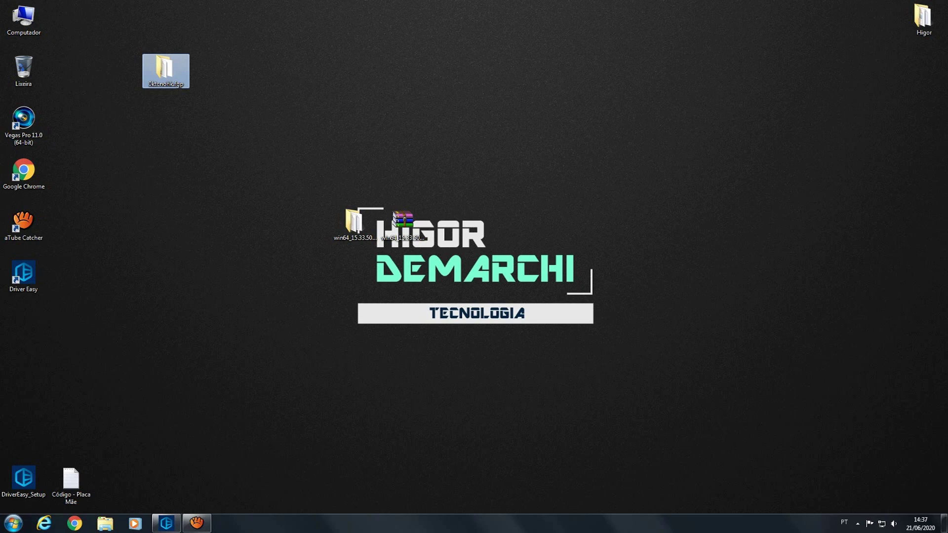
Check the driver files inside the desktop copy of the 0ktcnohk.fgp folder, then close the folder.
{"action": "double_click", "coordinate": [165, 70]}
{"action": "left_click_drag", "start_coordinate": [221, 131], "coordinate": [127, 56]}
{"action": "left_click", "coordinate": [221, 118]}
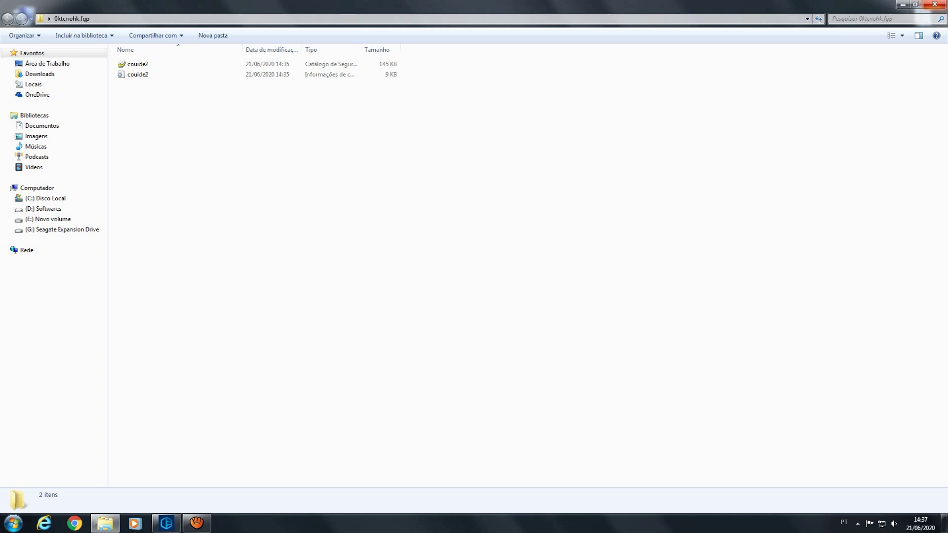
{"action": "left_click", "coordinate": [934, 4]}
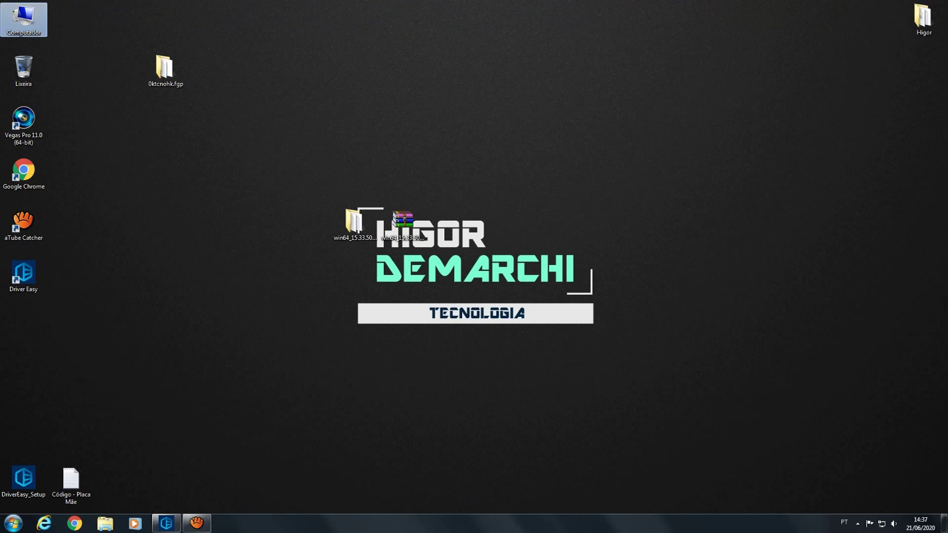
Open the computer's system properties and launch Device Manager from there.
{"action": "right_click", "coordinate": [13, 23]}
{"action": "left_click", "coordinate": [40, 120]}
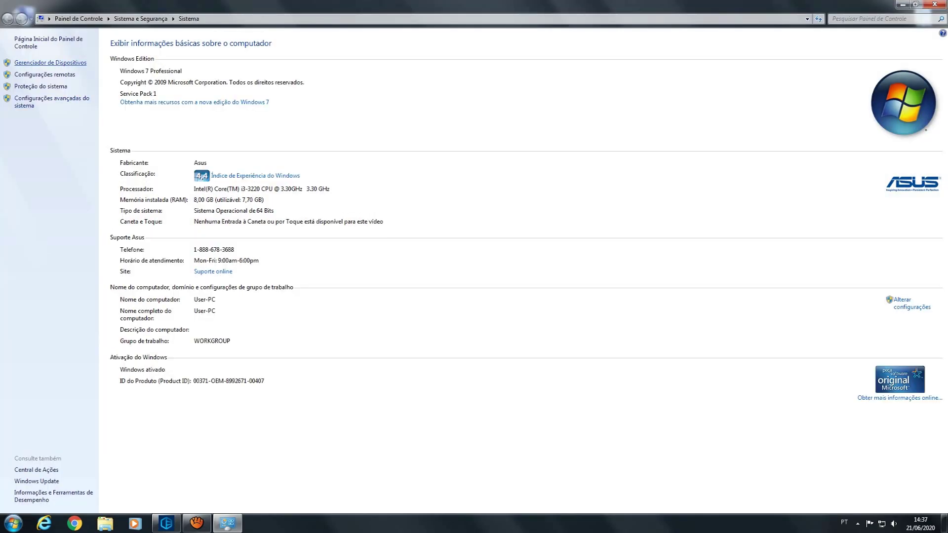
{"action": "left_click", "coordinate": [50, 63]}
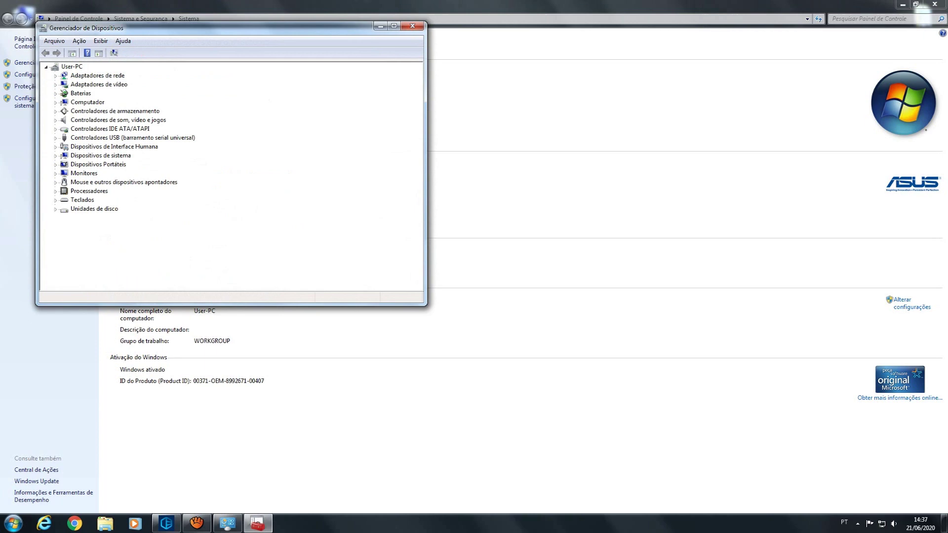
Start a driver update for Monitor Genérico PnP under Monitores, choosing to browse the computer for the driver software.
{"action": "left_click", "coordinate": [55, 174]}
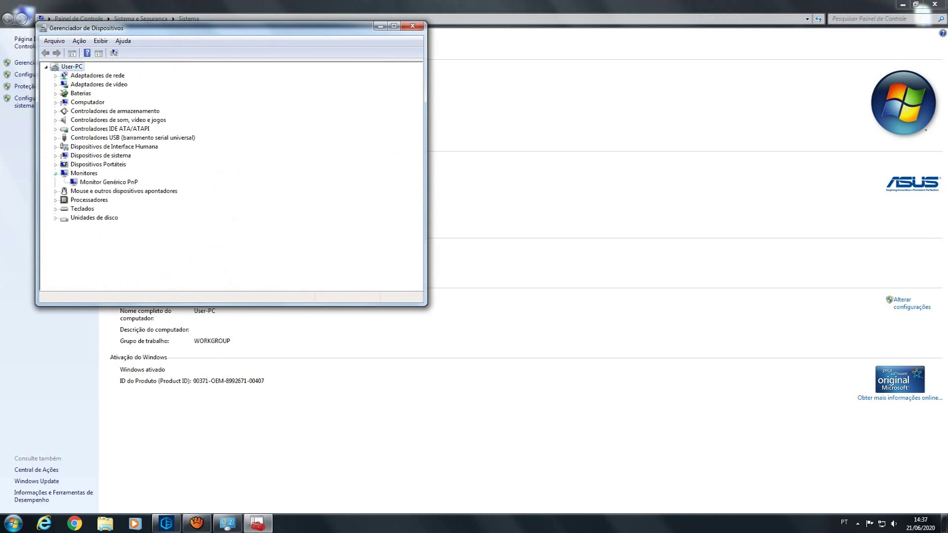
{"action": "left_click", "coordinate": [87, 182]}
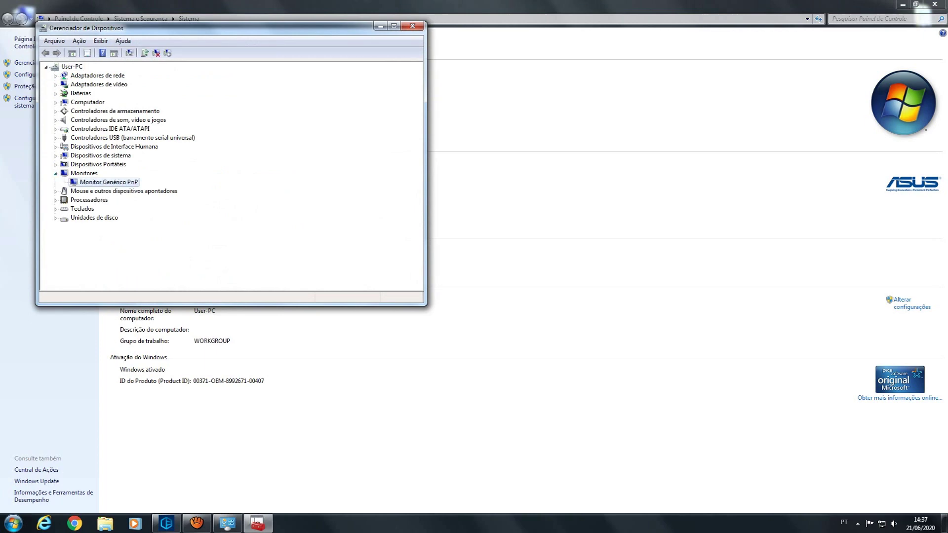
{"action": "right_click", "coordinate": [86, 182]}
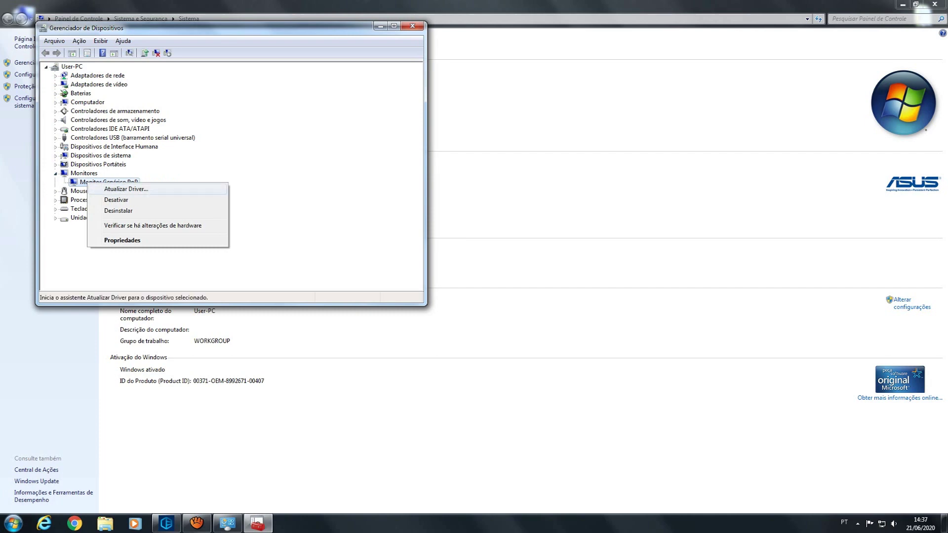
{"action": "left_click", "coordinate": [126, 189]}
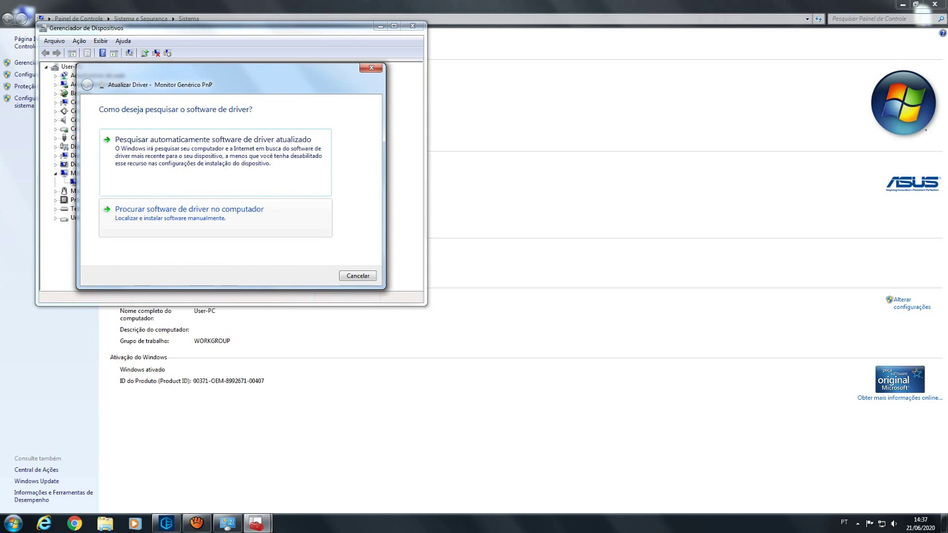
{"action": "left_click", "coordinate": [216, 218]}
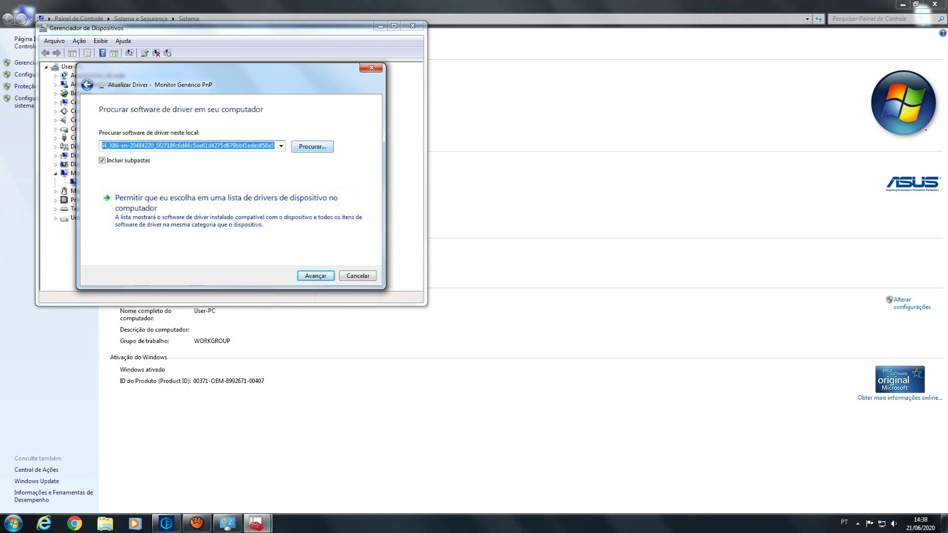
Set the driver search location to the 0ktcnohk.fgp folder in the user's Área de Trabalho.
{"action": "left_click", "coordinate": [312, 146]}
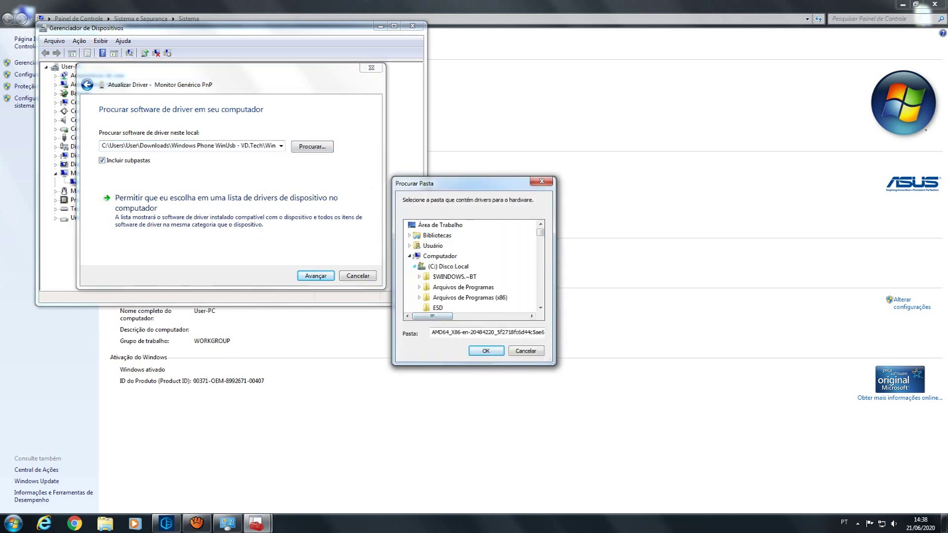
{"action": "left_click", "coordinate": [409, 256]}
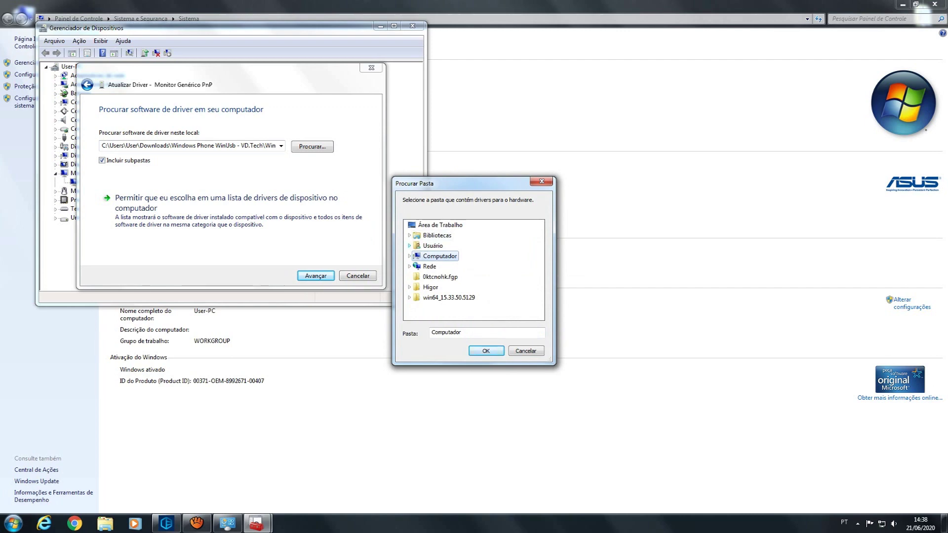
{"action": "left_click", "coordinate": [409, 246]}
{"action": "left_click", "coordinate": [434, 236]}
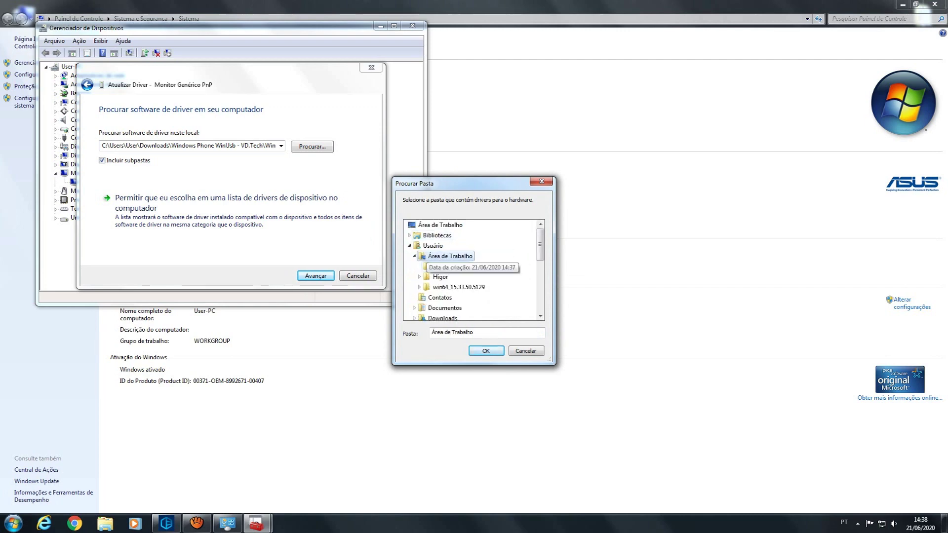
{"action": "left_click", "coordinate": [449, 267]}
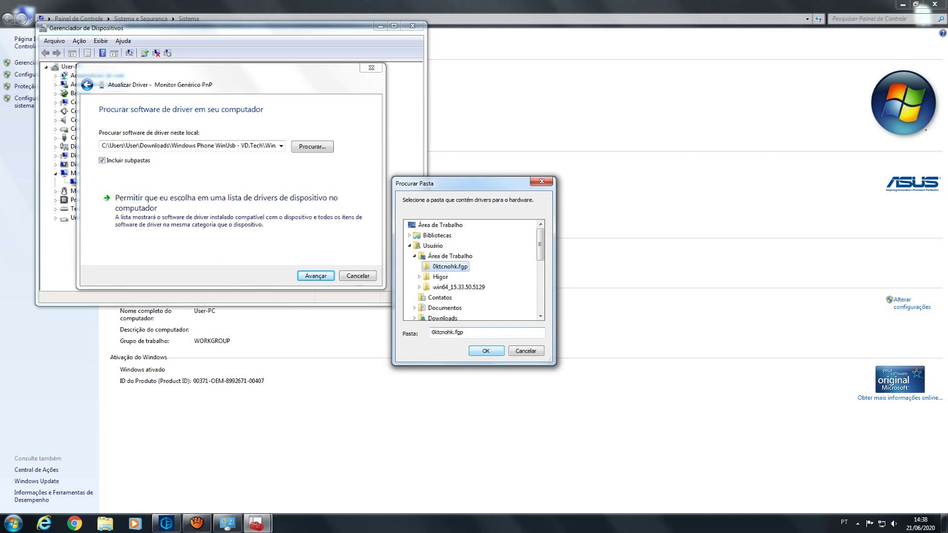
{"action": "key", "text": "Return"}
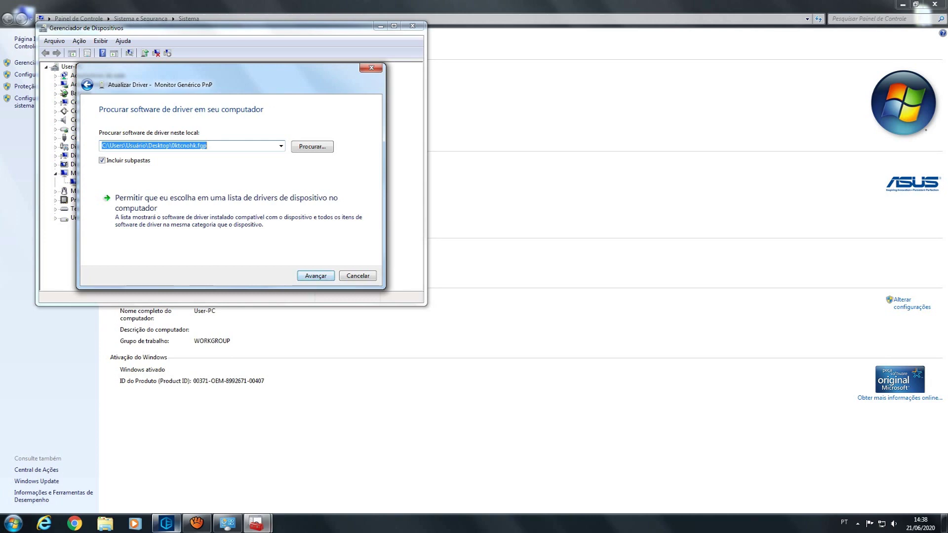
Switch to Driver Easy, review the restore point and installation options for the first listed Intel chipset driver, then close the program.
{"action": "left_click", "coordinate": [167, 523]}
{"action": "left_click", "coordinate": [626, 197]}
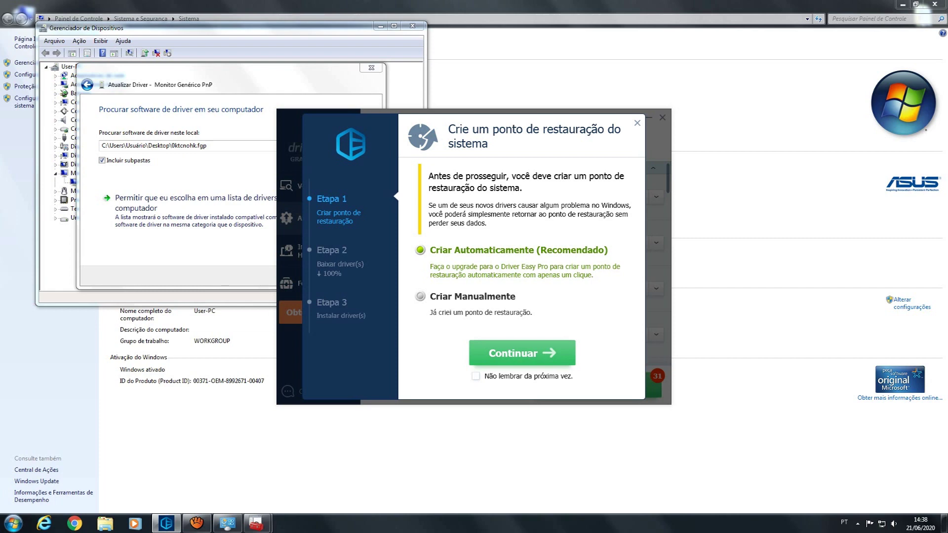
{"action": "left_click", "coordinate": [637, 123]}
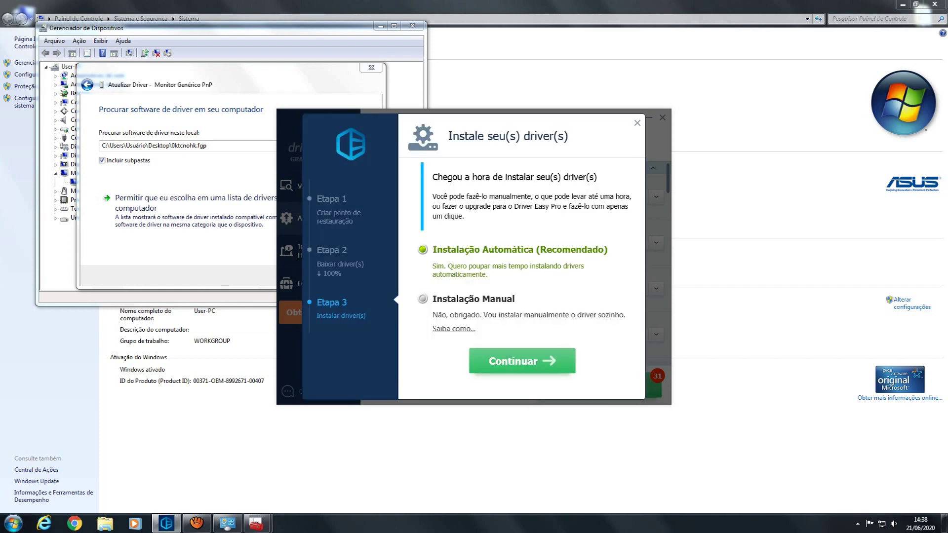
{"action": "left_click", "coordinate": [638, 123]}
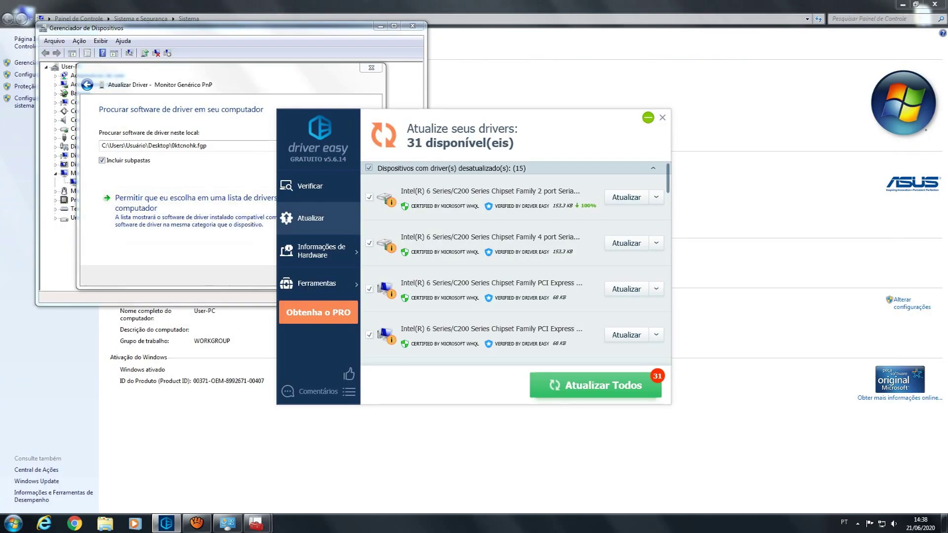
{"action": "left_click", "coordinate": [662, 118]}
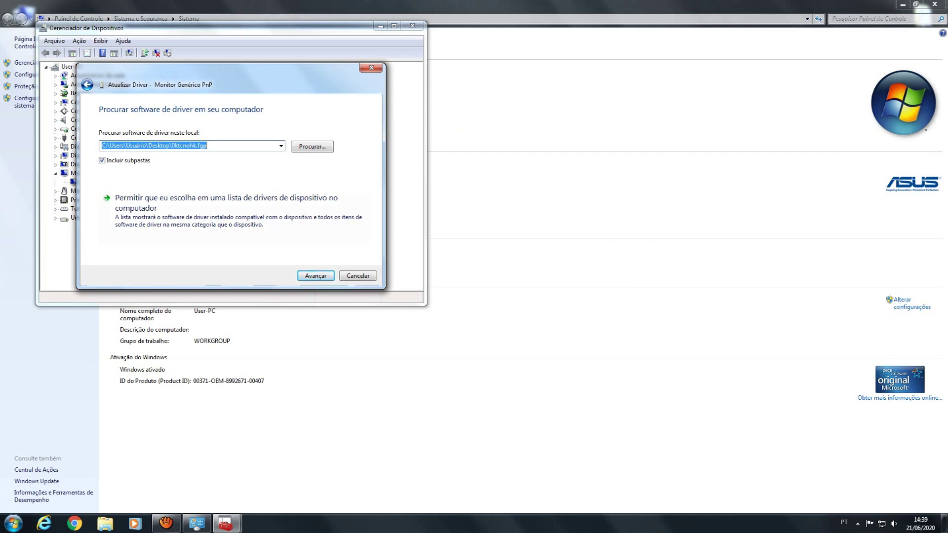
Restart the manual driver update for Monitor Genérico PnP, view the folder browser, then cancel the update.
{"action": "key", "text": "Escape"}
{"action": "right_click", "coordinate": [104, 183]}
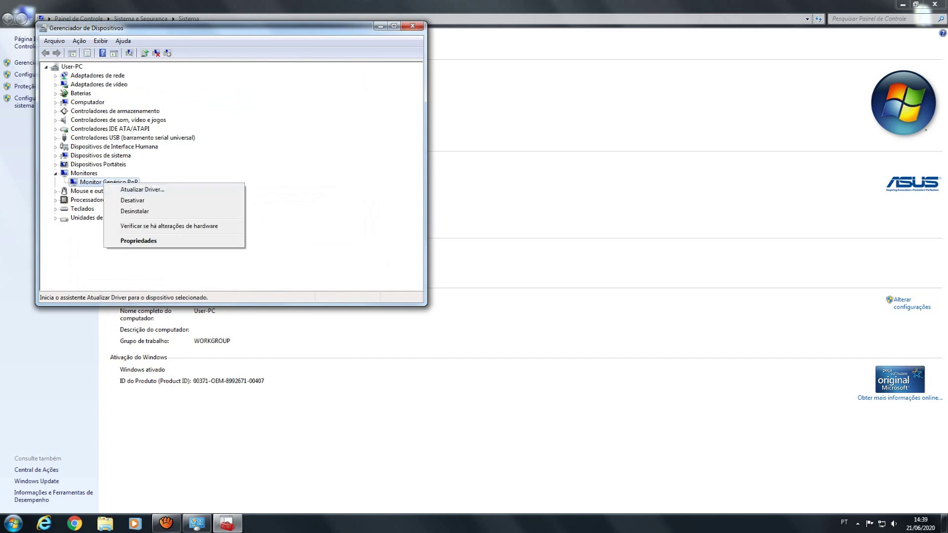
{"action": "left_click", "coordinate": [140, 190]}
{"action": "left_click", "coordinate": [182, 211]}
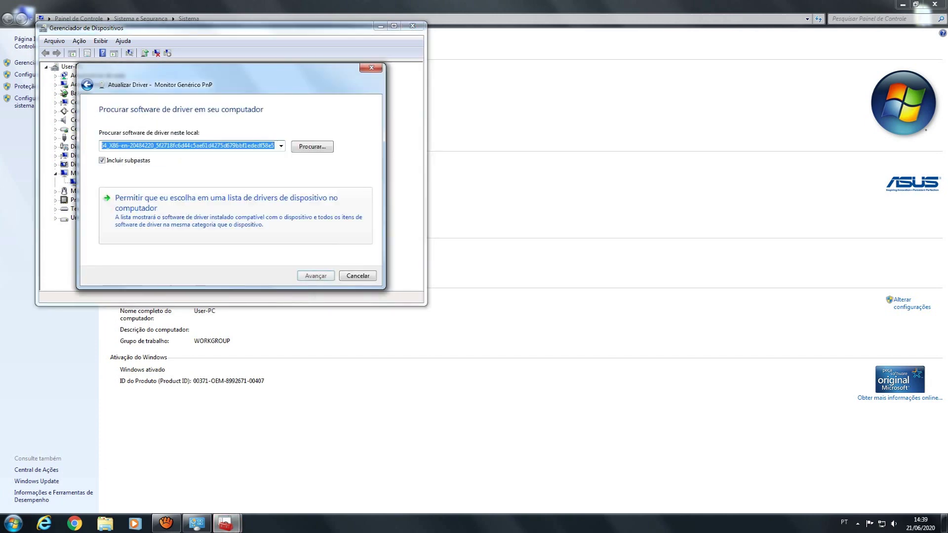
{"action": "key", "text": "alt+r"}
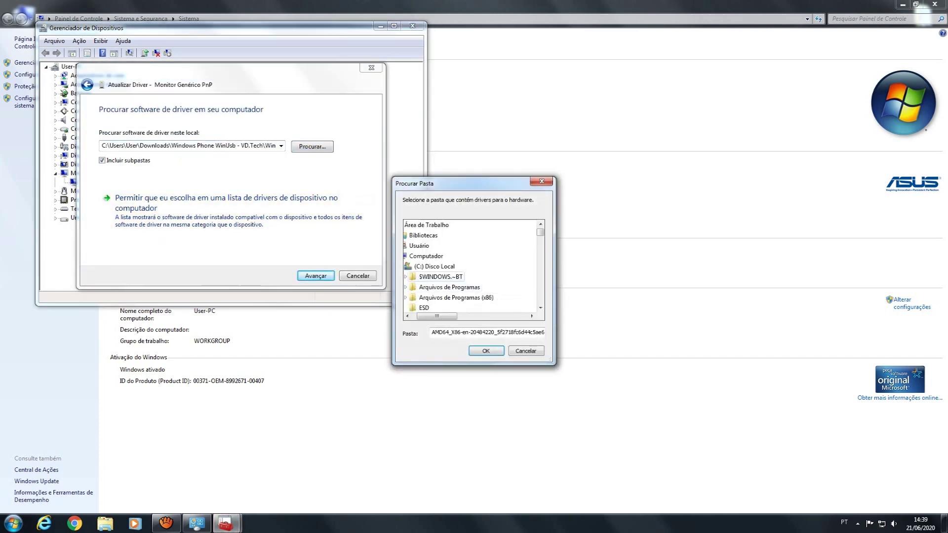
{"action": "left_click", "coordinate": [526, 350]}
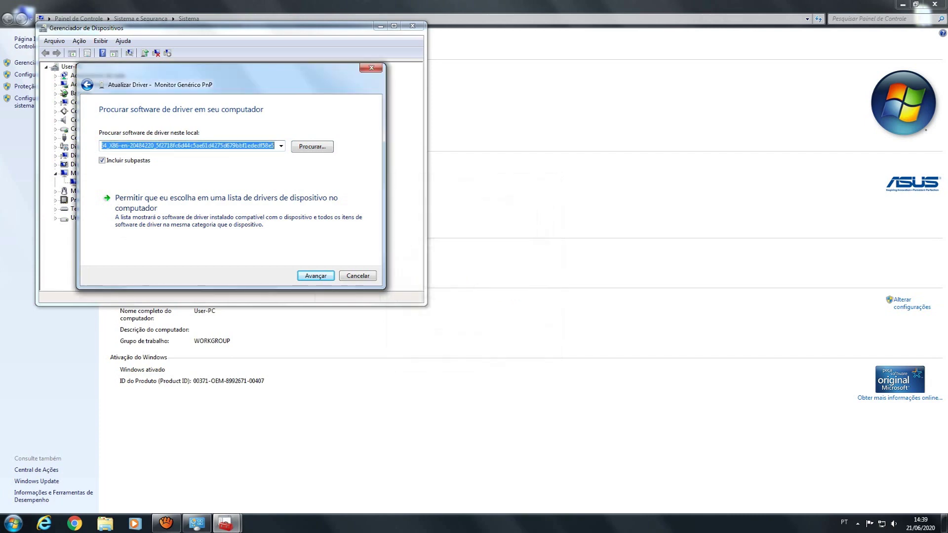
{"action": "left_click", "coordinate": [358, 276]}
Close Device Manager and the system properties window, then refresh the desktop.
{"action": "left_click", "coordinate": [410, 27]}
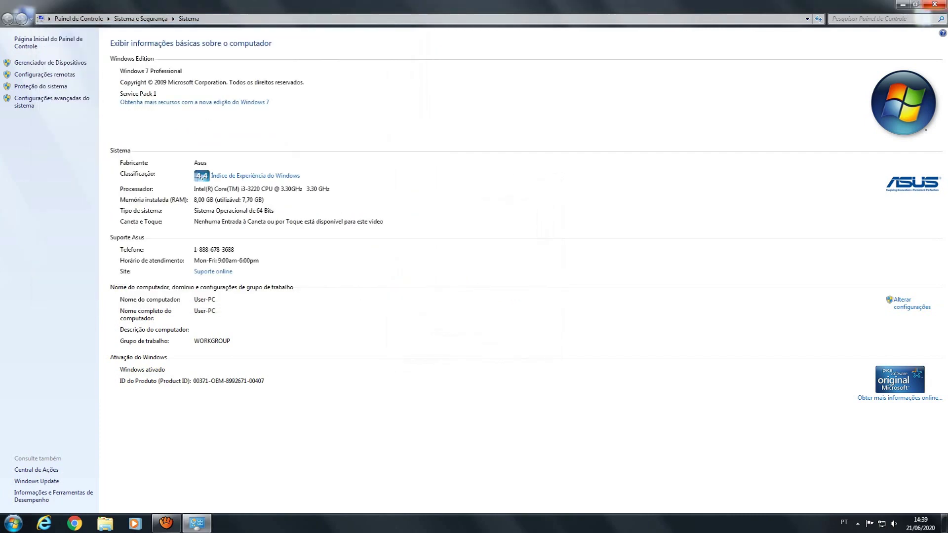
{"action": "left_click", "coordinate": [935, 4]}
{"action": "right_click", "coordinate": [564, 68]}
{"action": "left_click", "coordinate": [591, 96]}
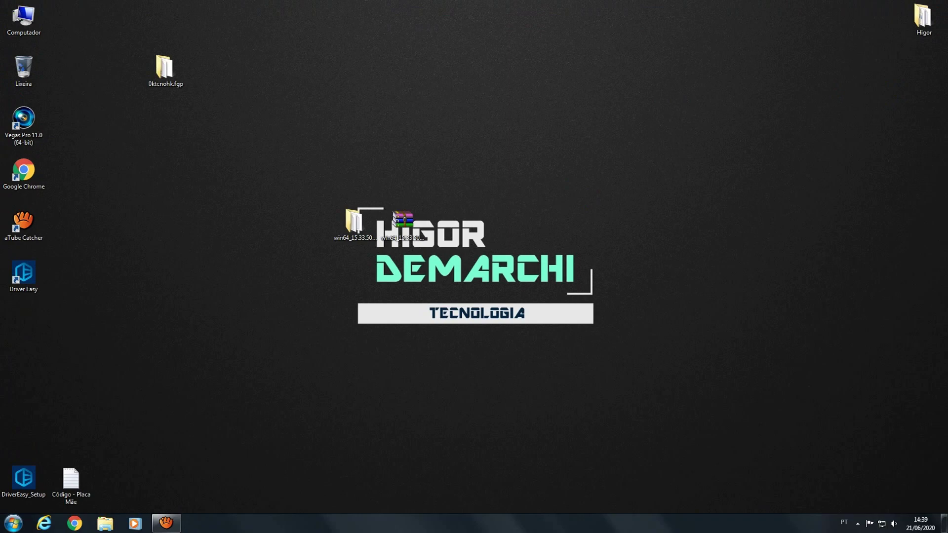